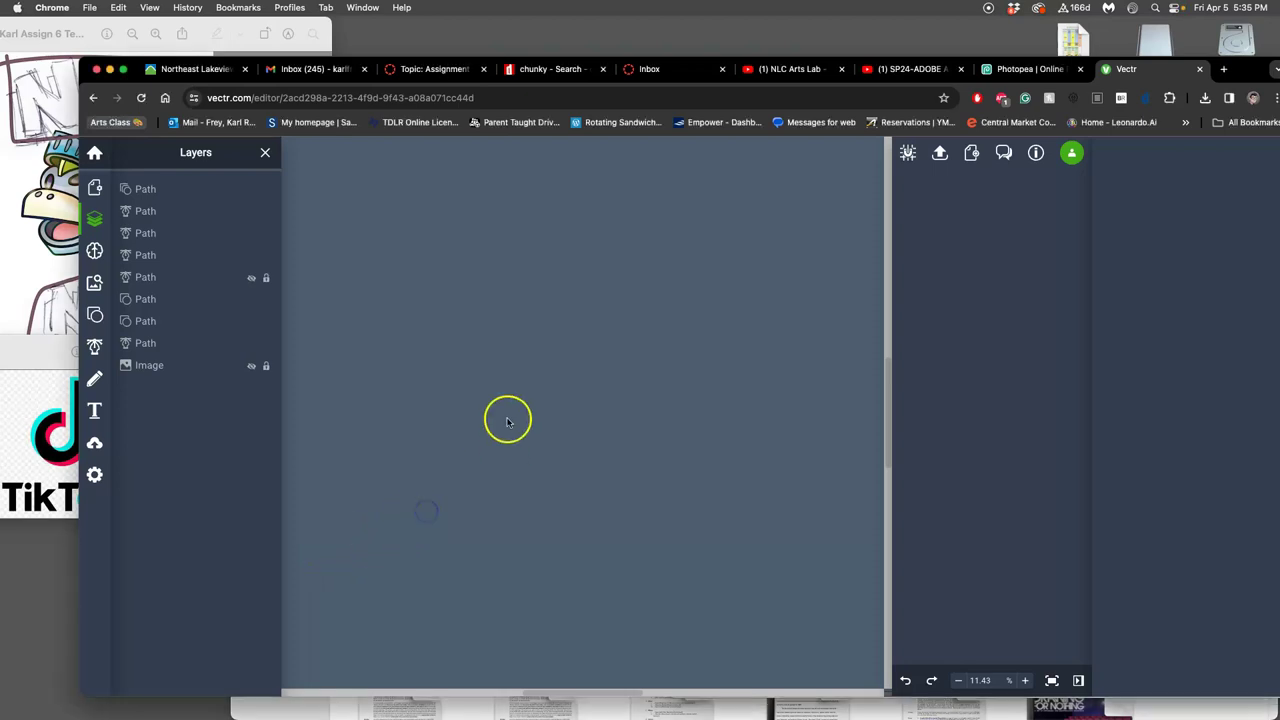
Duplicate the gear beside the N of NOK, rotate the copy to 12°, and place it over the lower edge of the O
scroll(507, 422, "up", 4)
scroll(506, 421, "down", 9)
scroll(505, 423, "up", 5)
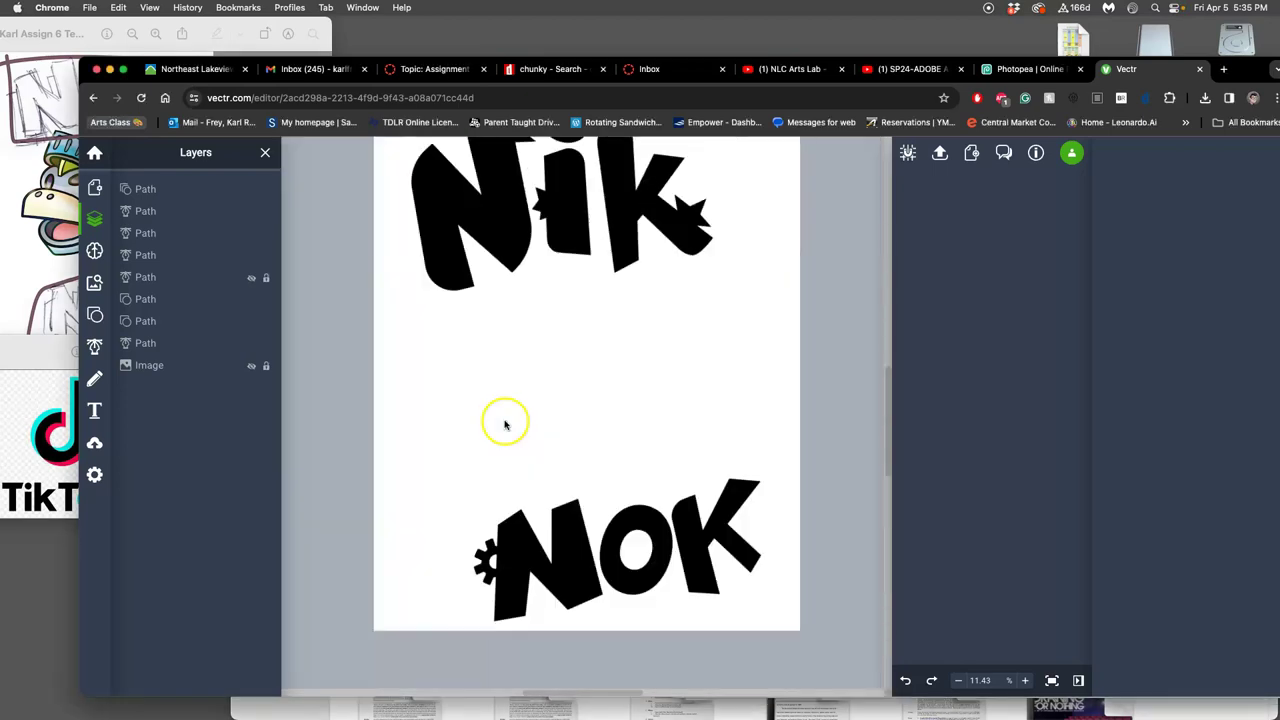
scroll(504, 426, "up", 3)
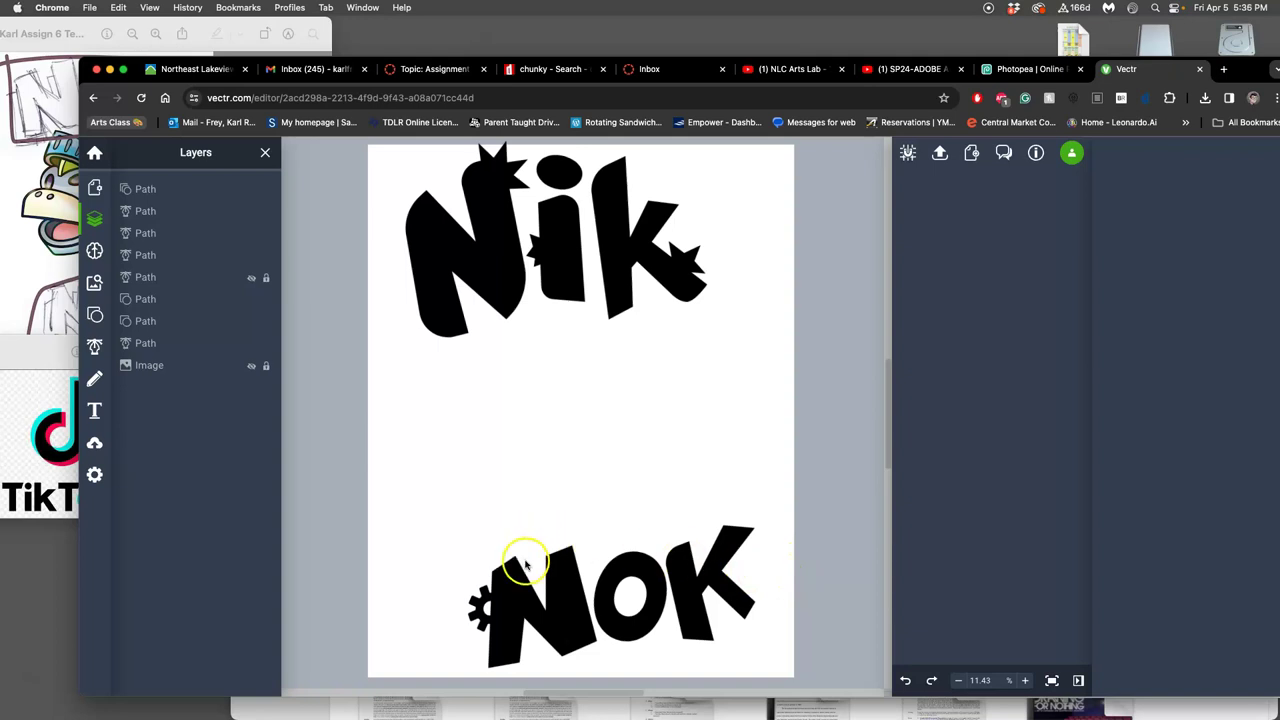
left_click(500, 601)
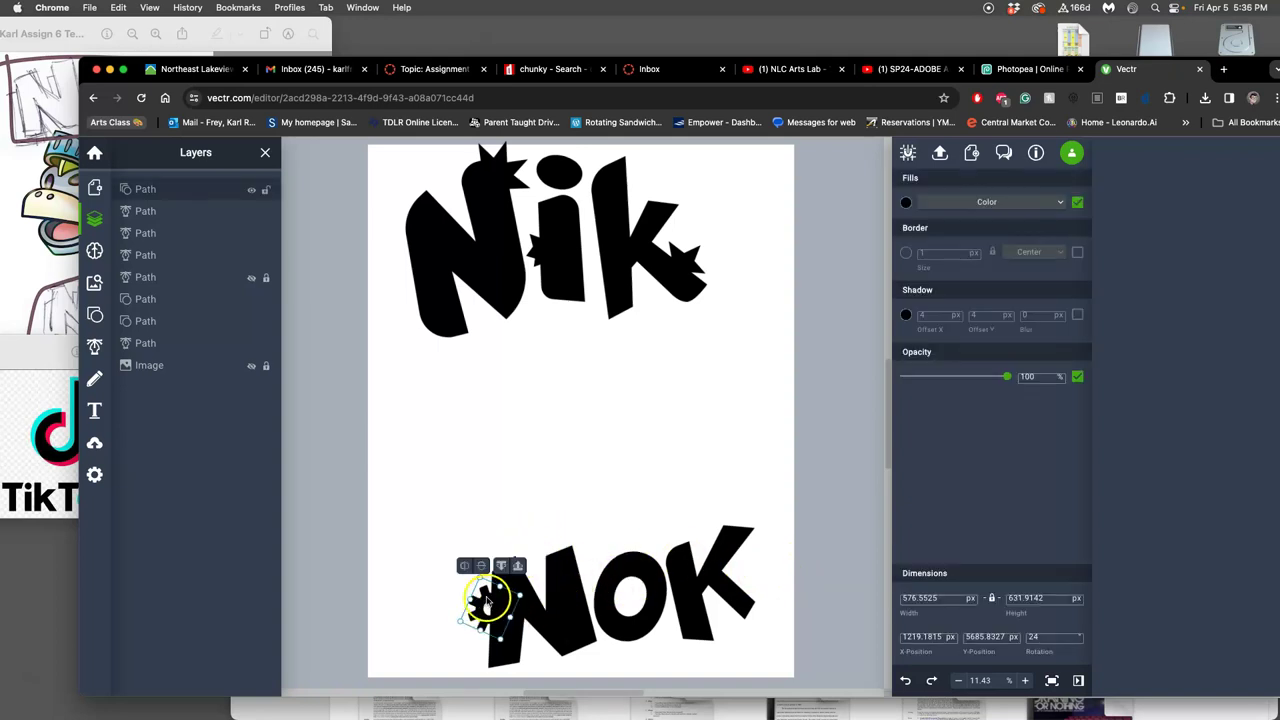
left_click(513, 583)
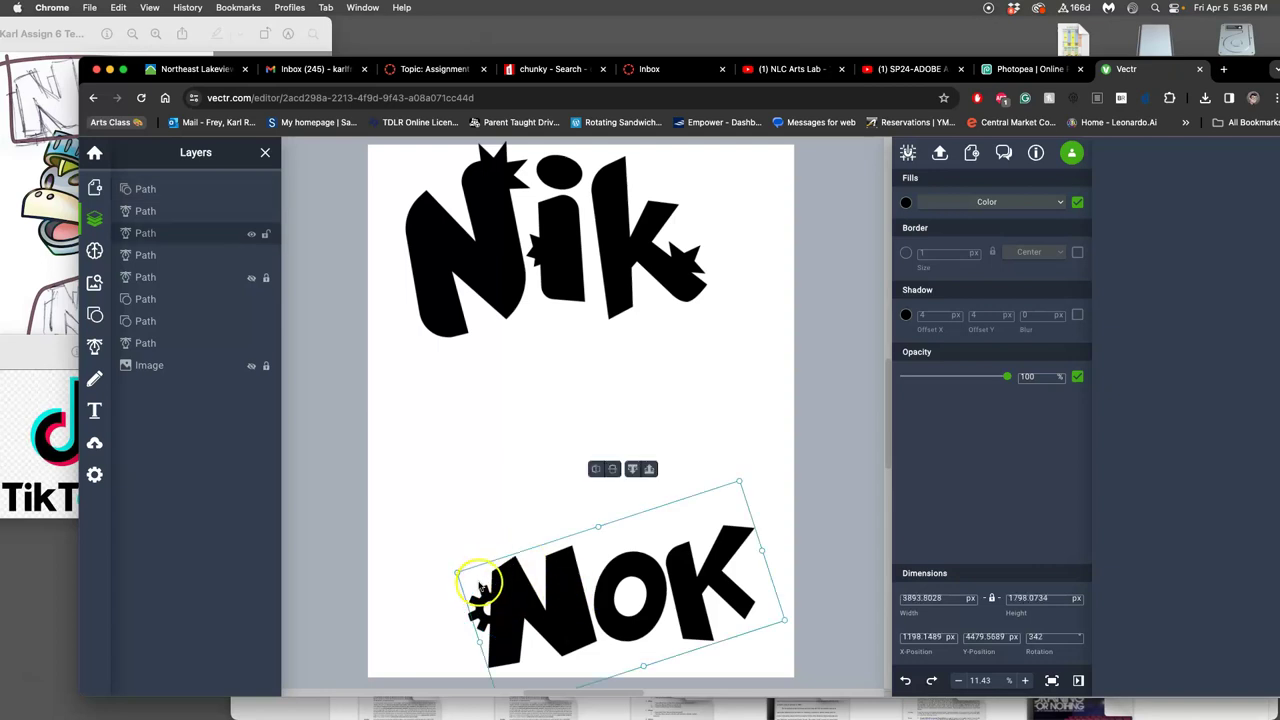
left_click(484, 600)
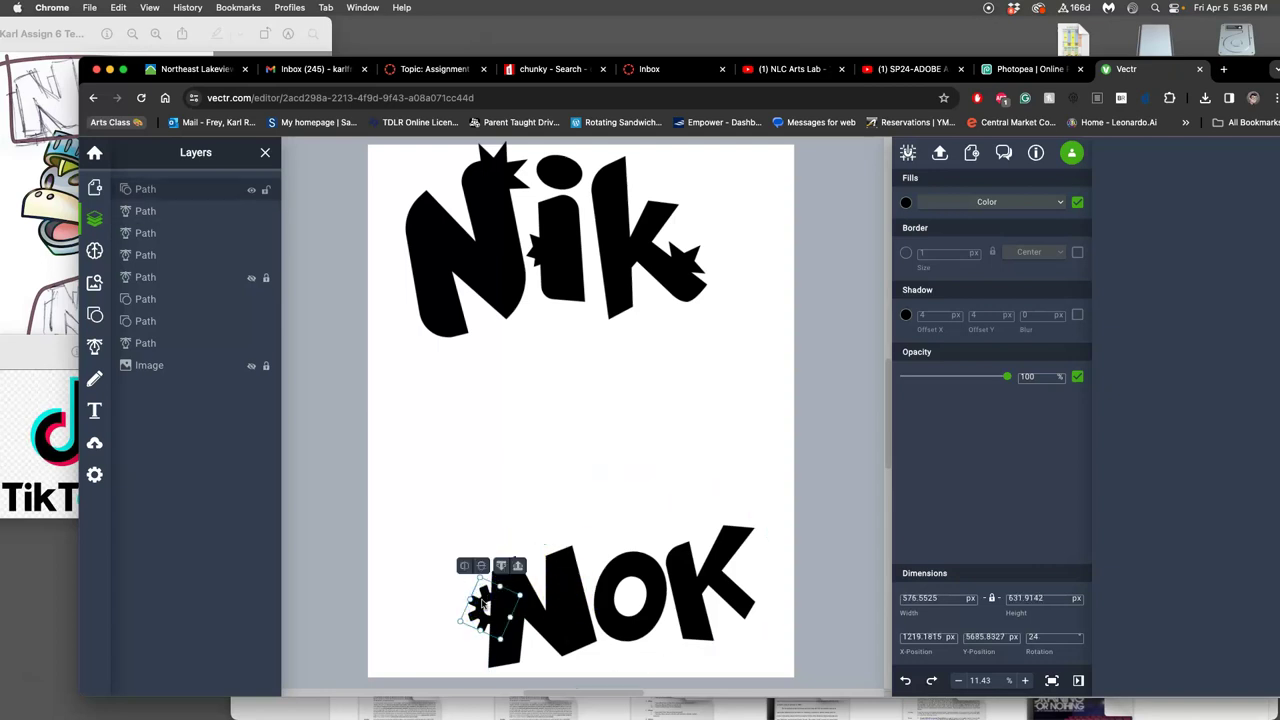
key("super+d")
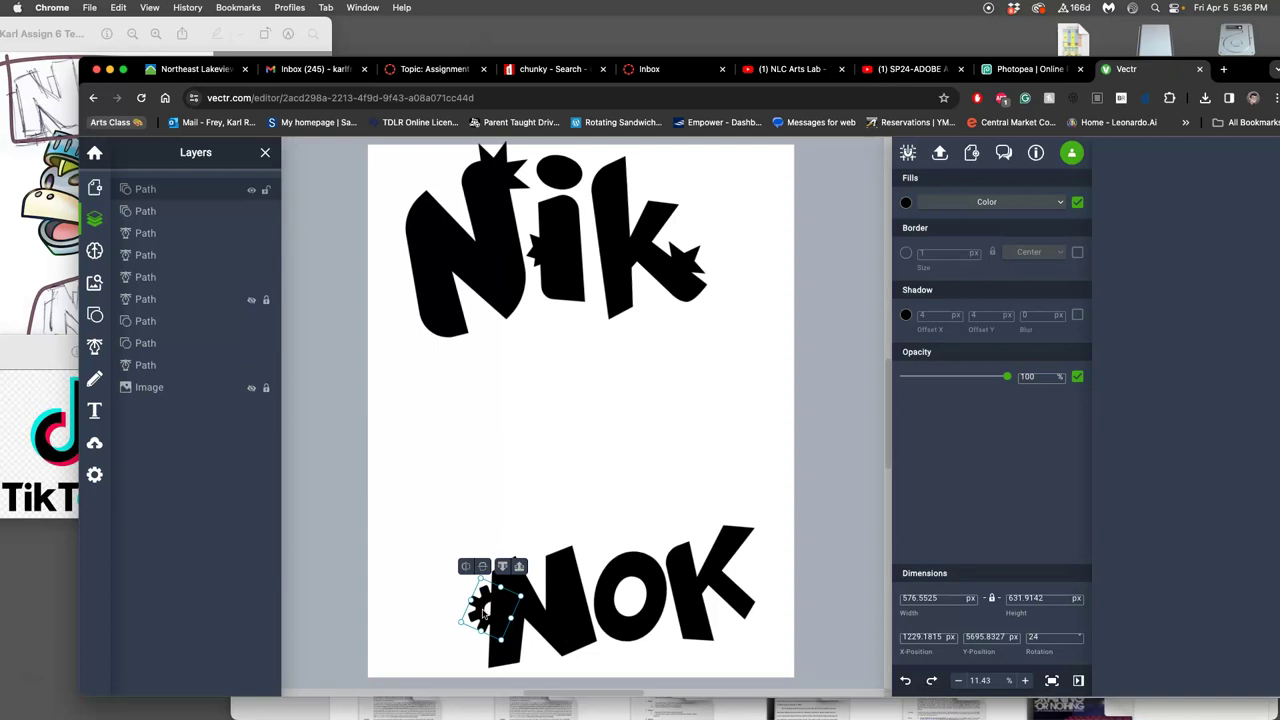
left_click_drag(483, 614, 637, 615)
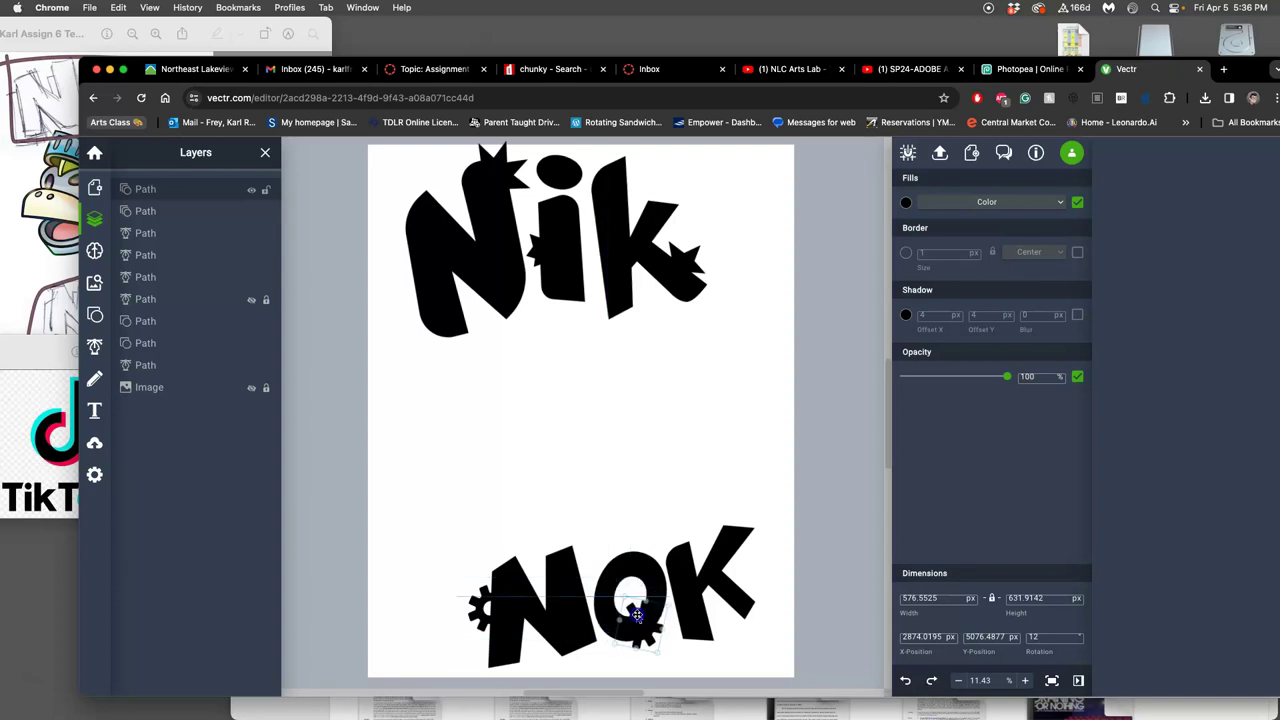
left_click(701, 651)
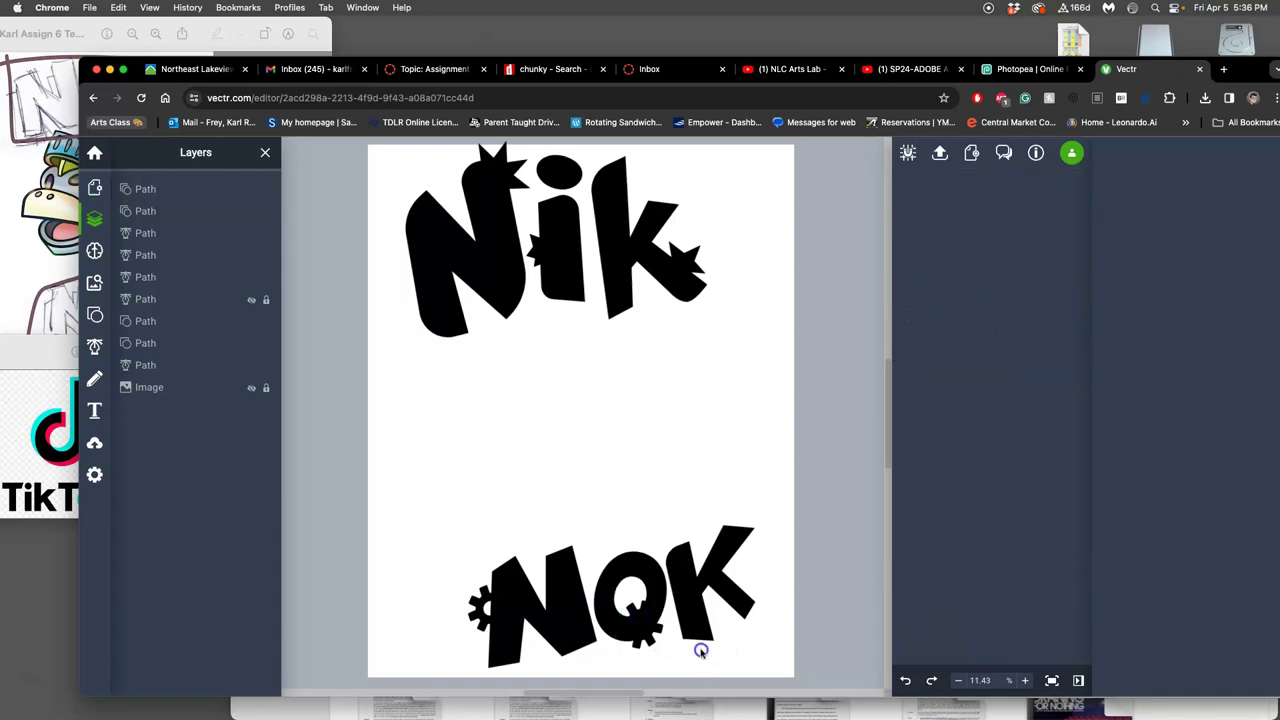
Move the gear copy into the lower notch of the K, straighten it to 0°, and shrink it to about 439 by 481 px
left_click(651, 637)
left_click_drag(651, 640, 712, 639)
left_click_drag(686, 594, 739, 644)
left_click(741, 642)
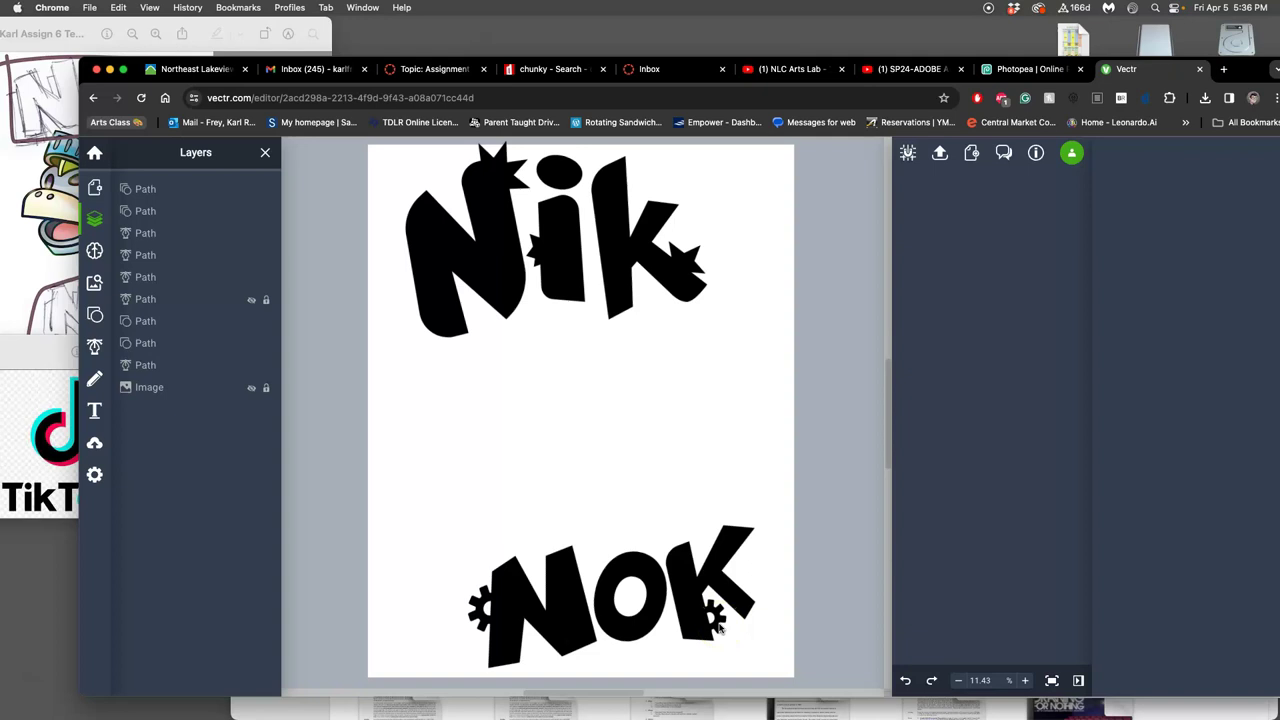
Show the hidden sketch image and reshape the top of the N in NOK, raising both stems into taller peaks
left_click(252, 389)
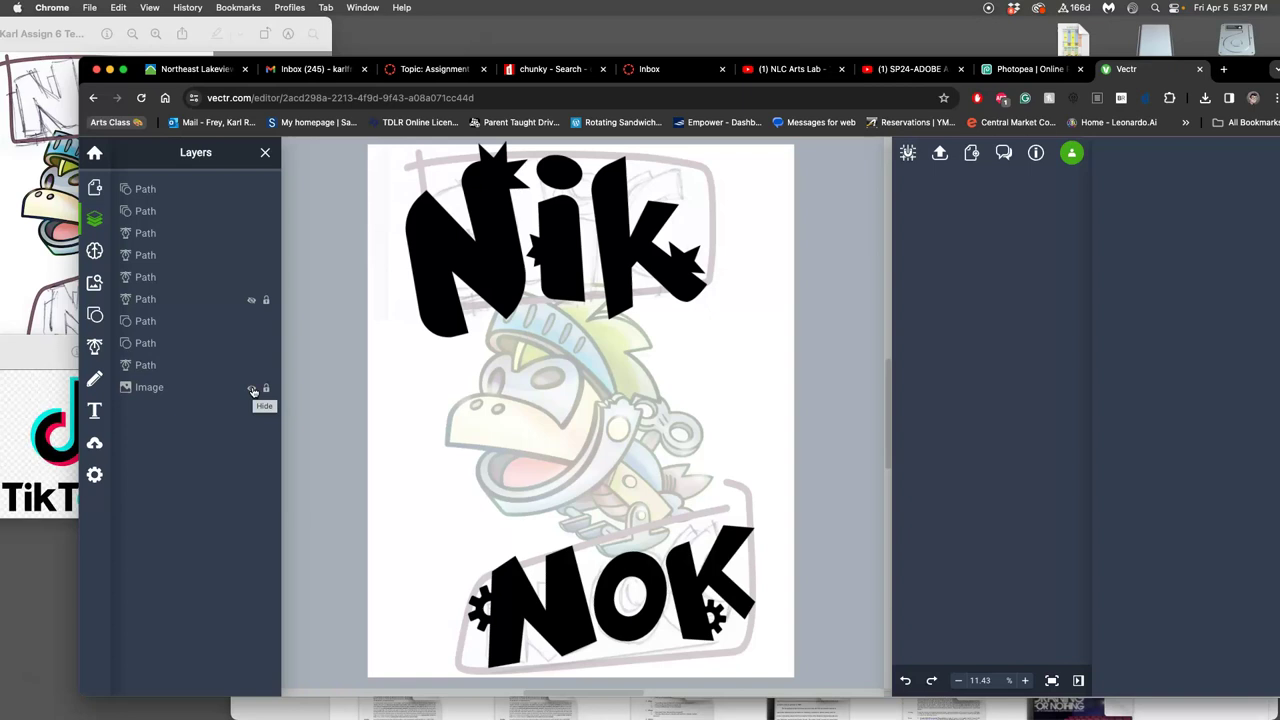
left_click(563, 575)
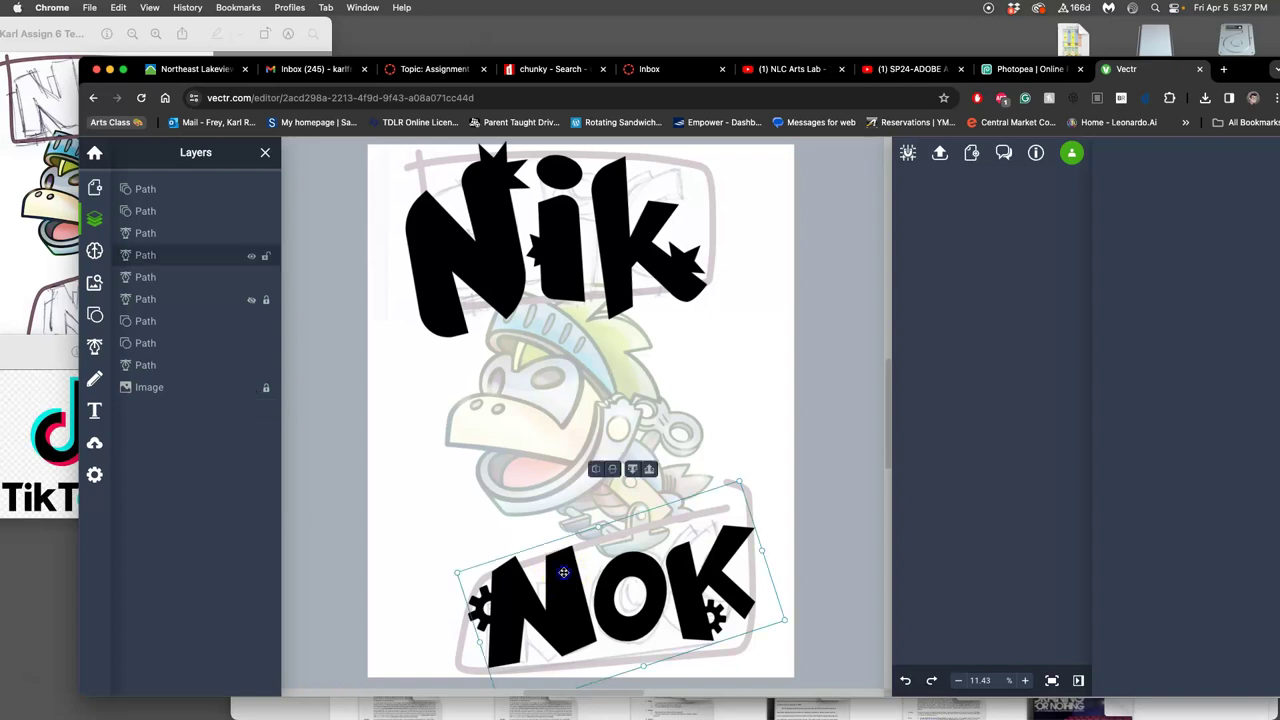
mouse_move(551, 560)
left_mouse_down()
mouse_move(540, 528)
mouse_move(553, 559)
left_mouse_up()
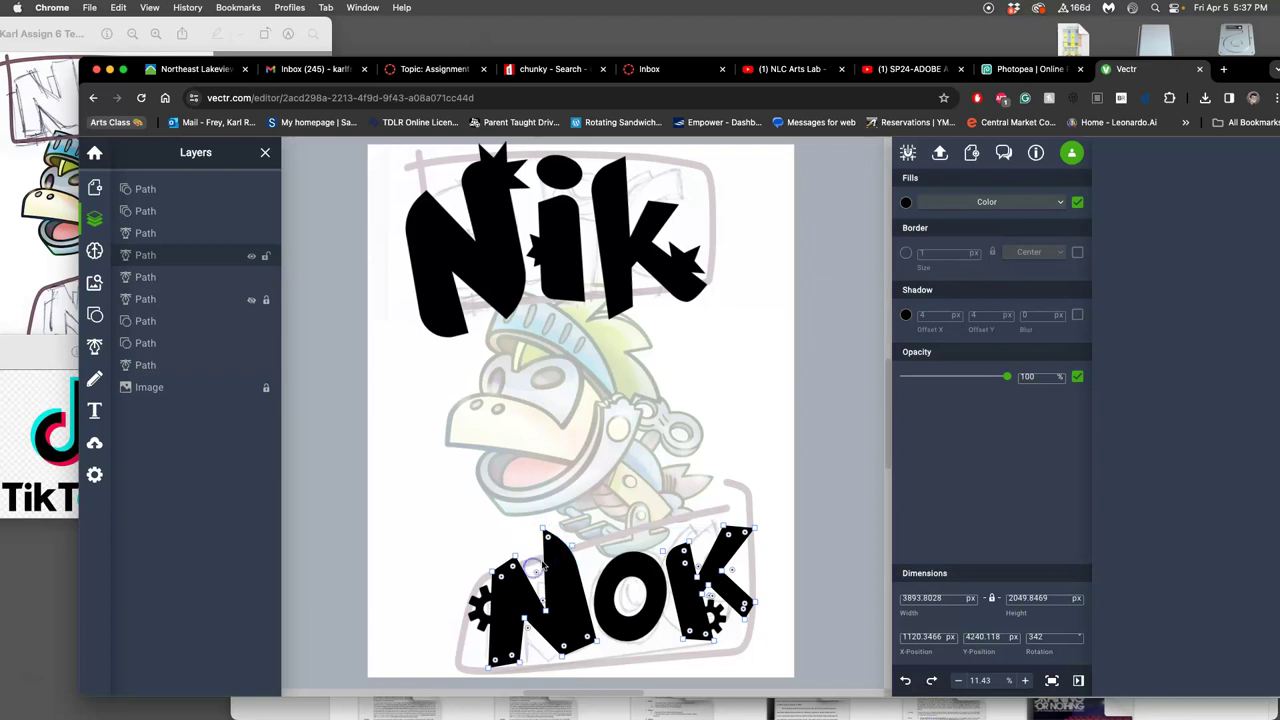
mouse_move(514, 563)
left_mouse_down()
mouse_move(512, 540)
mouse_move(514, 584)
left_mouse_up()
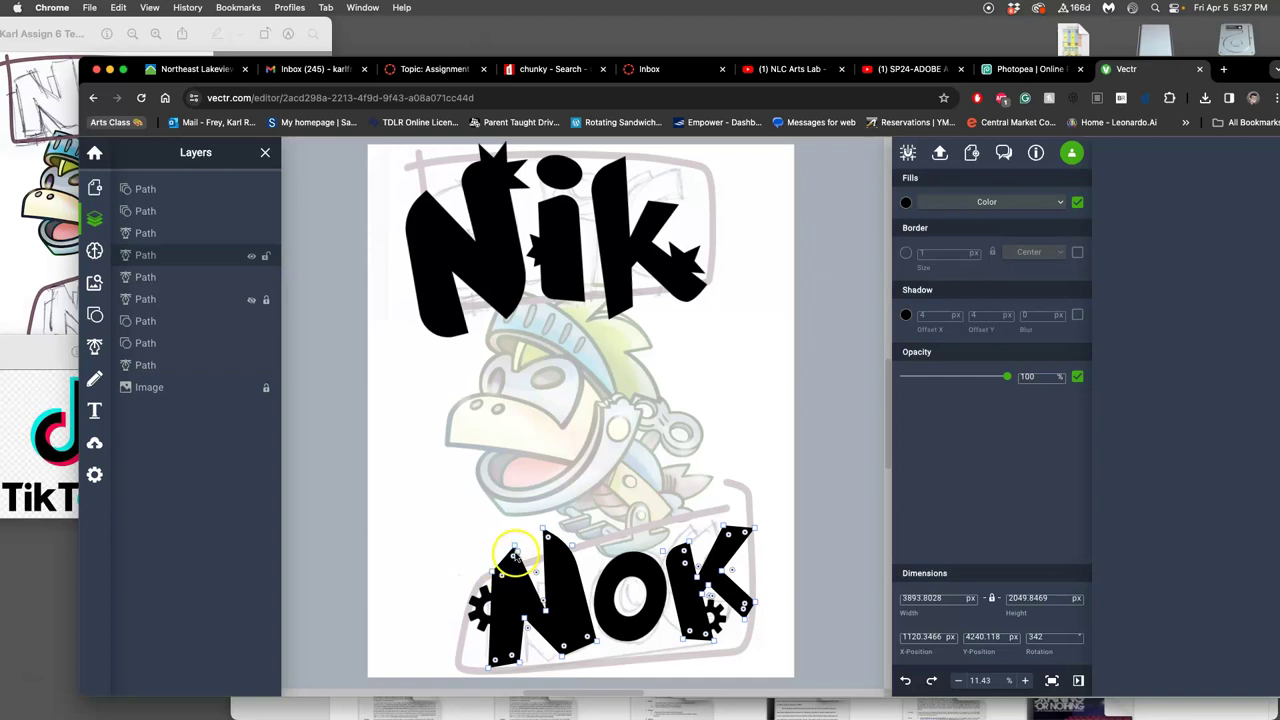
left_click(557, 595)
left_click_drag(545, 609, 549, 602)
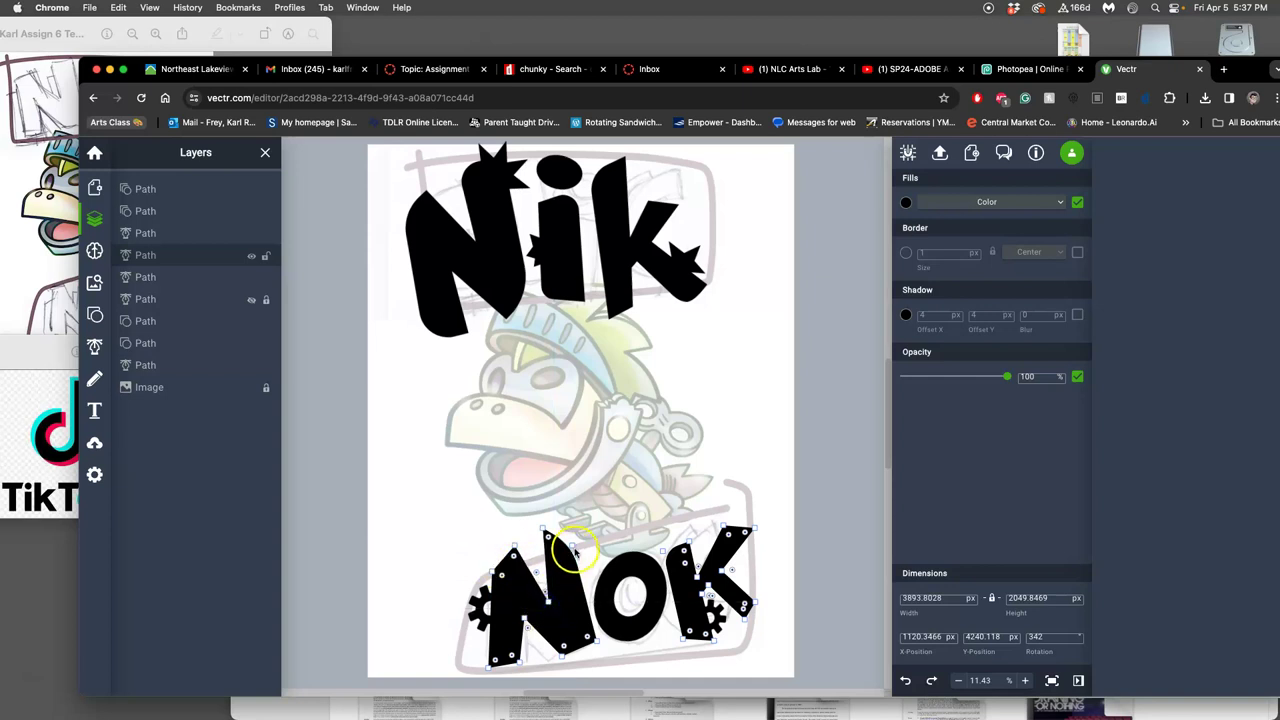
left_click_drag(572, 546, 576, 545)
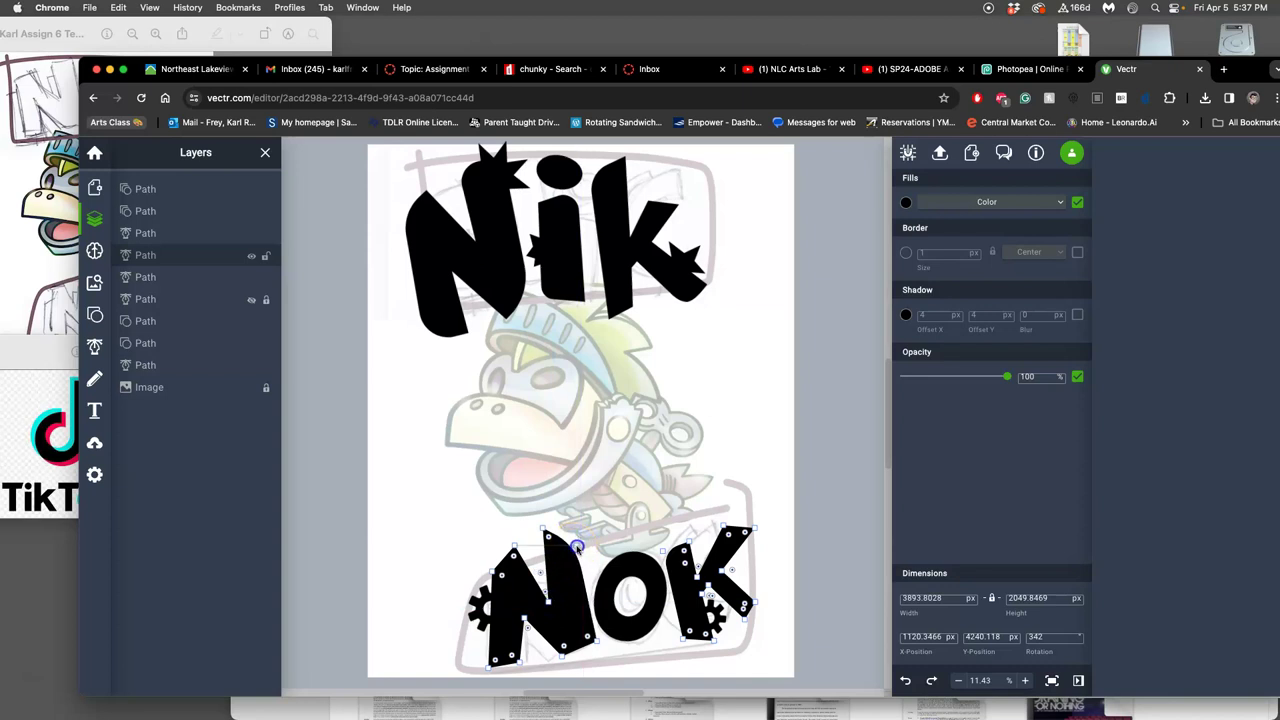
Reshape the lower corners of the N in NOK, pulling its right stem into a downward point and widening the left foot
left_click_drag(596, 641, 568, 666)
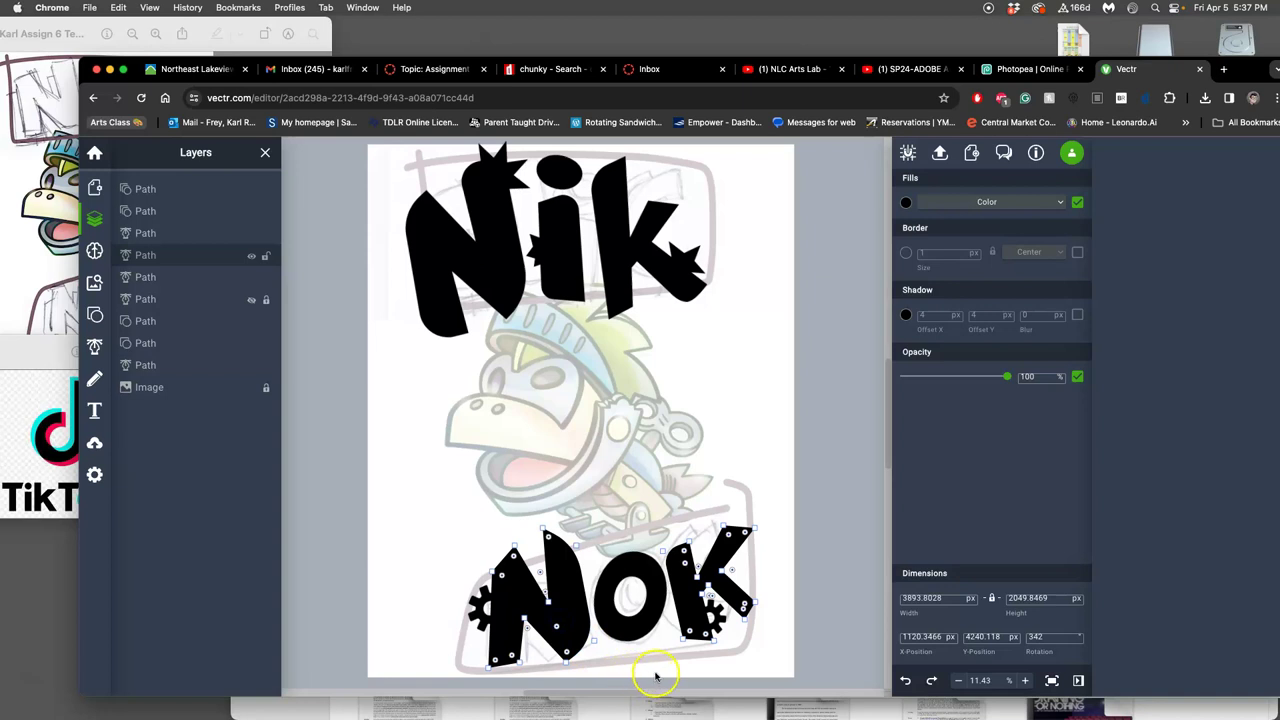
left_click_drag(521, 660, 525, 664)
left_click_drag(525, 617, 523, 619)
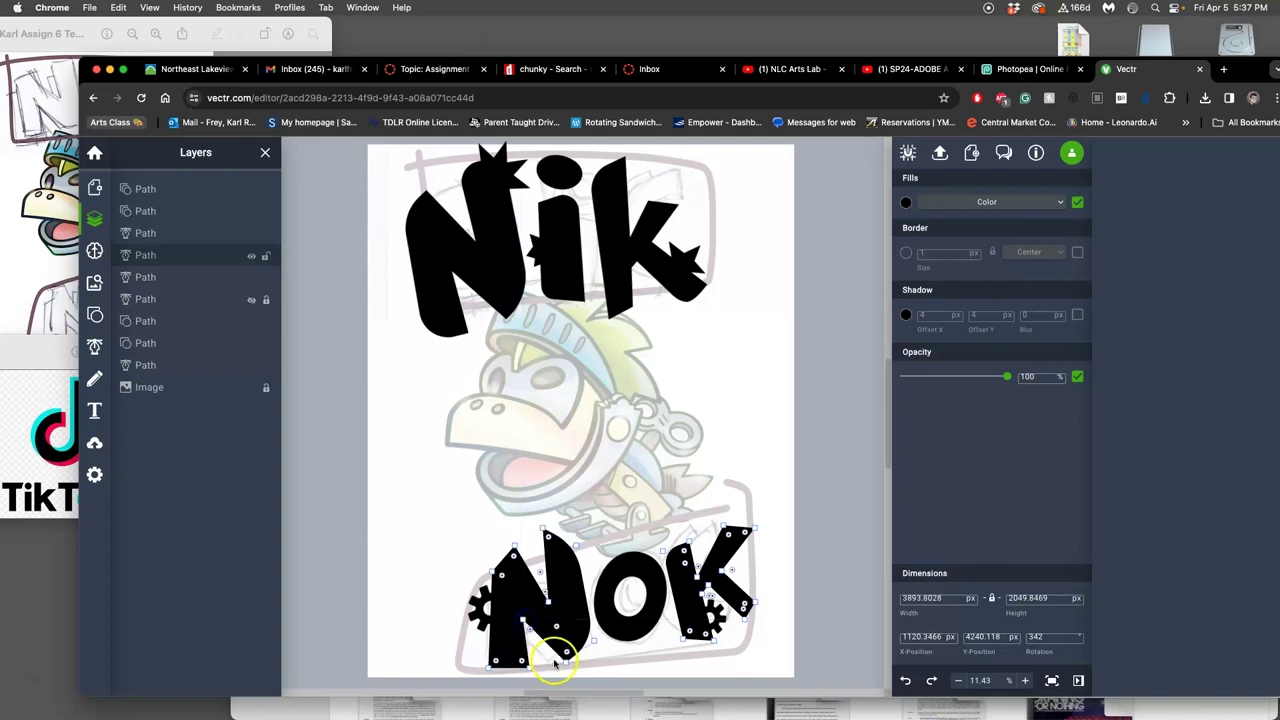
left_click_drag(566, 662, 563, 663)
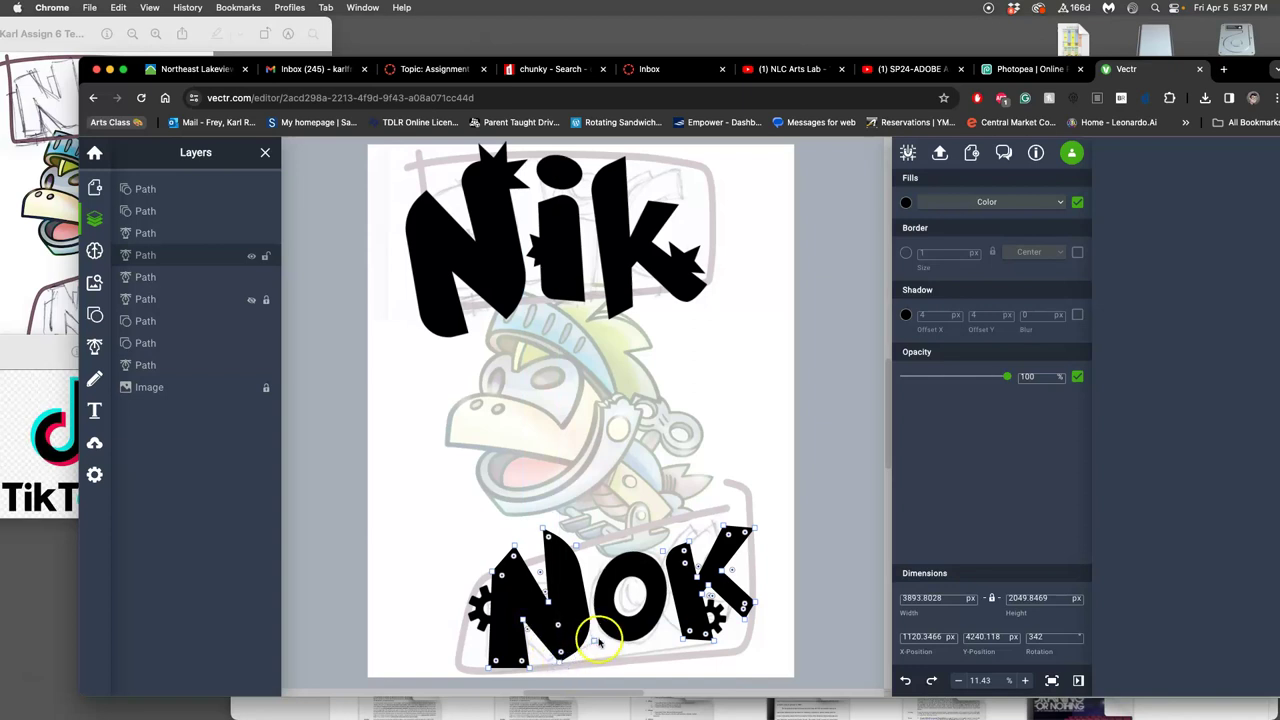
left_click(607, 648)
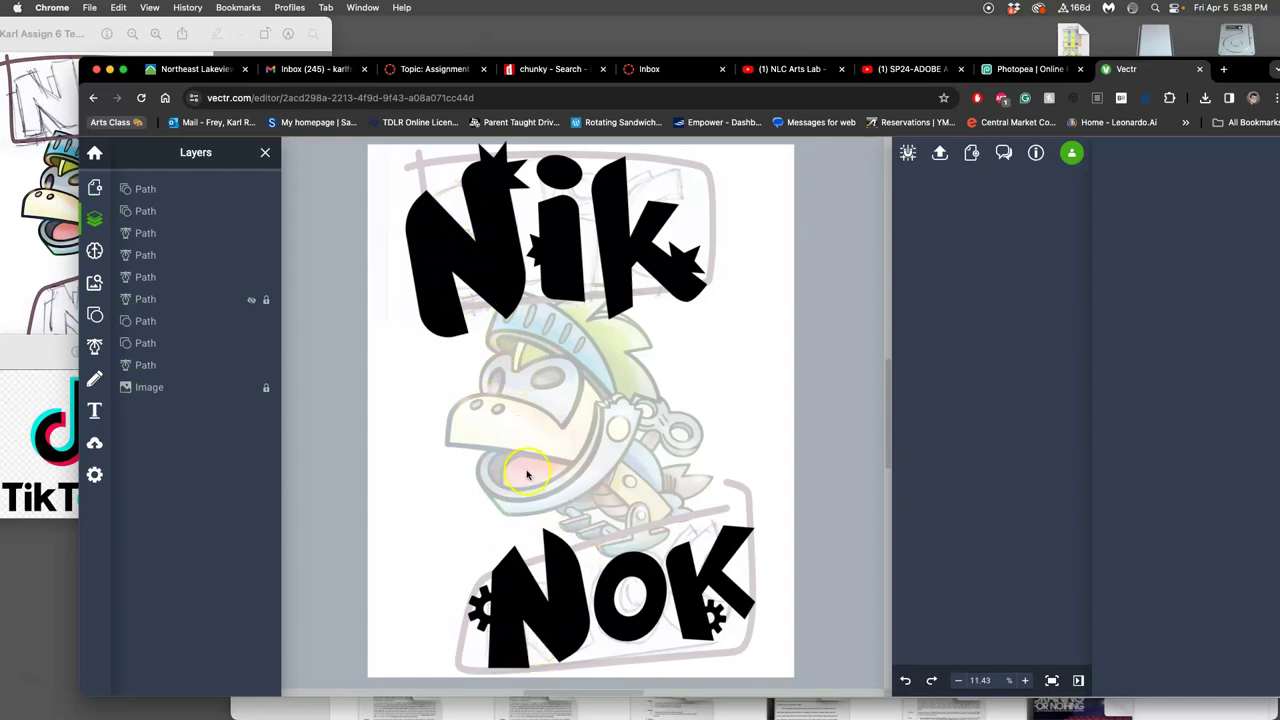
Refine the left stem of the N in NOK by adjusting its shoulder and moving its foot's outer corner outward
left_click(515, 563)
double_click(515, 561)
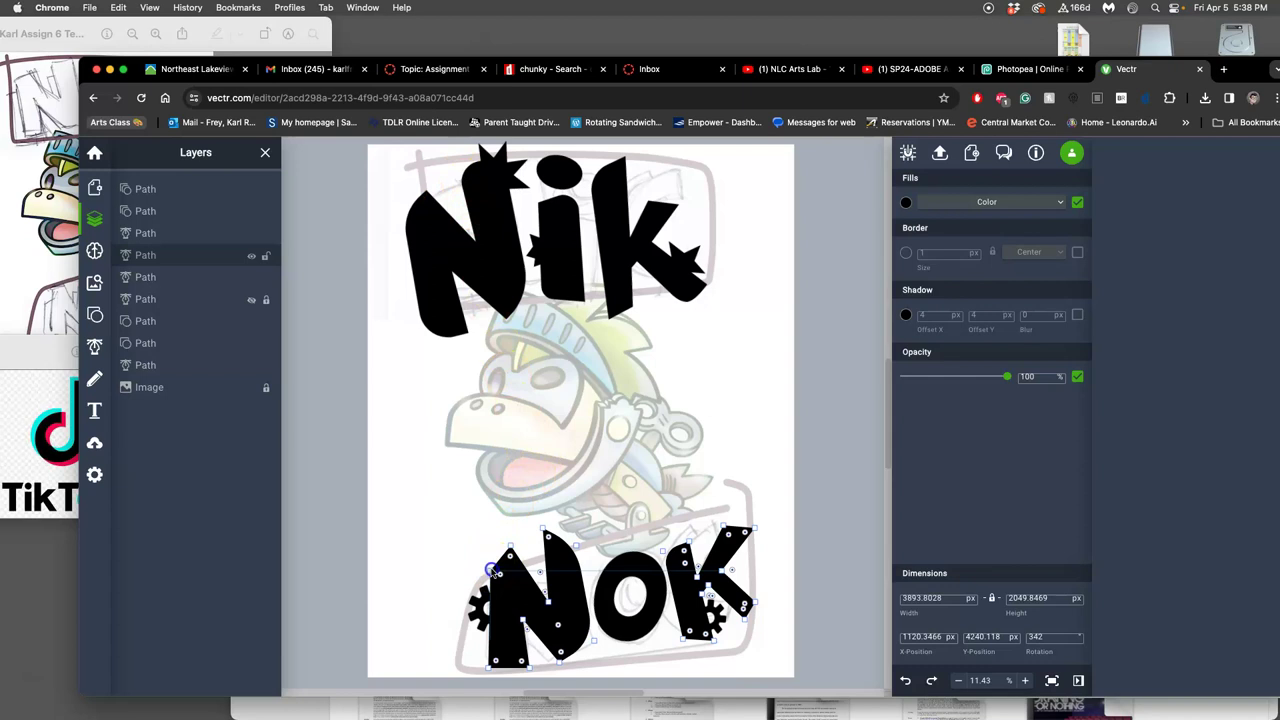
left_click_drag(493, 569, 499, 572)
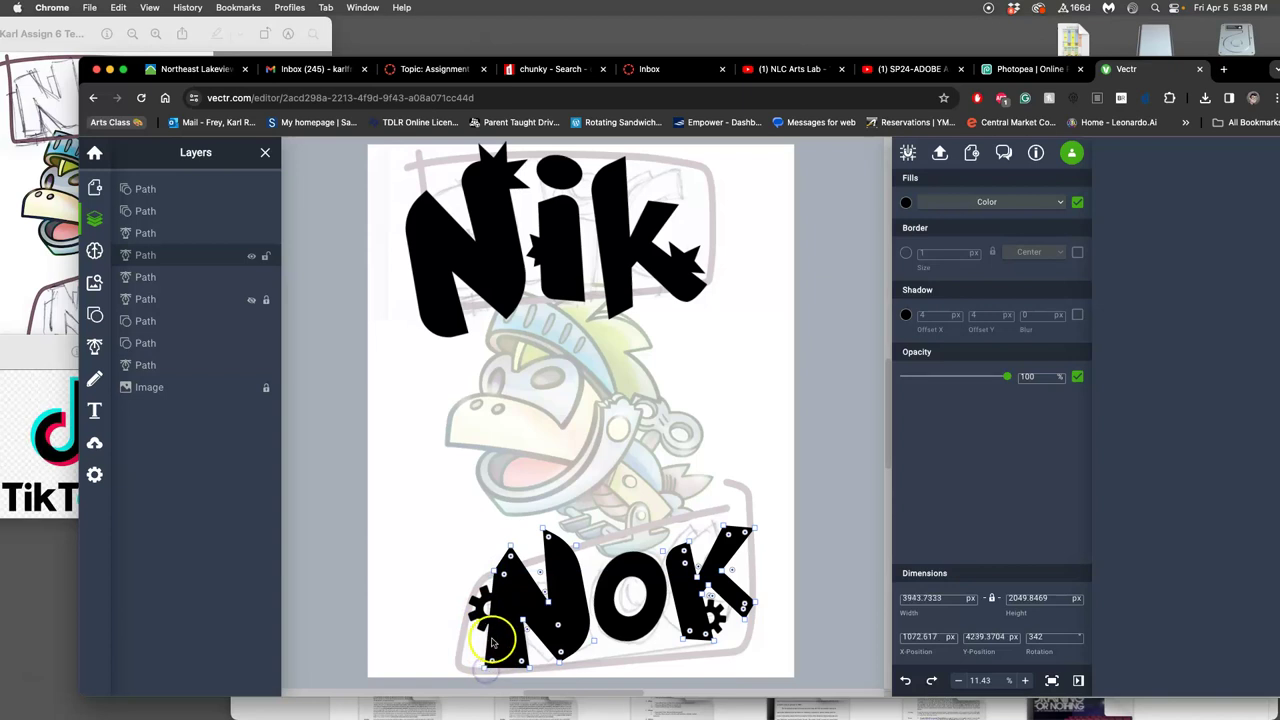
left_click(479, 604)
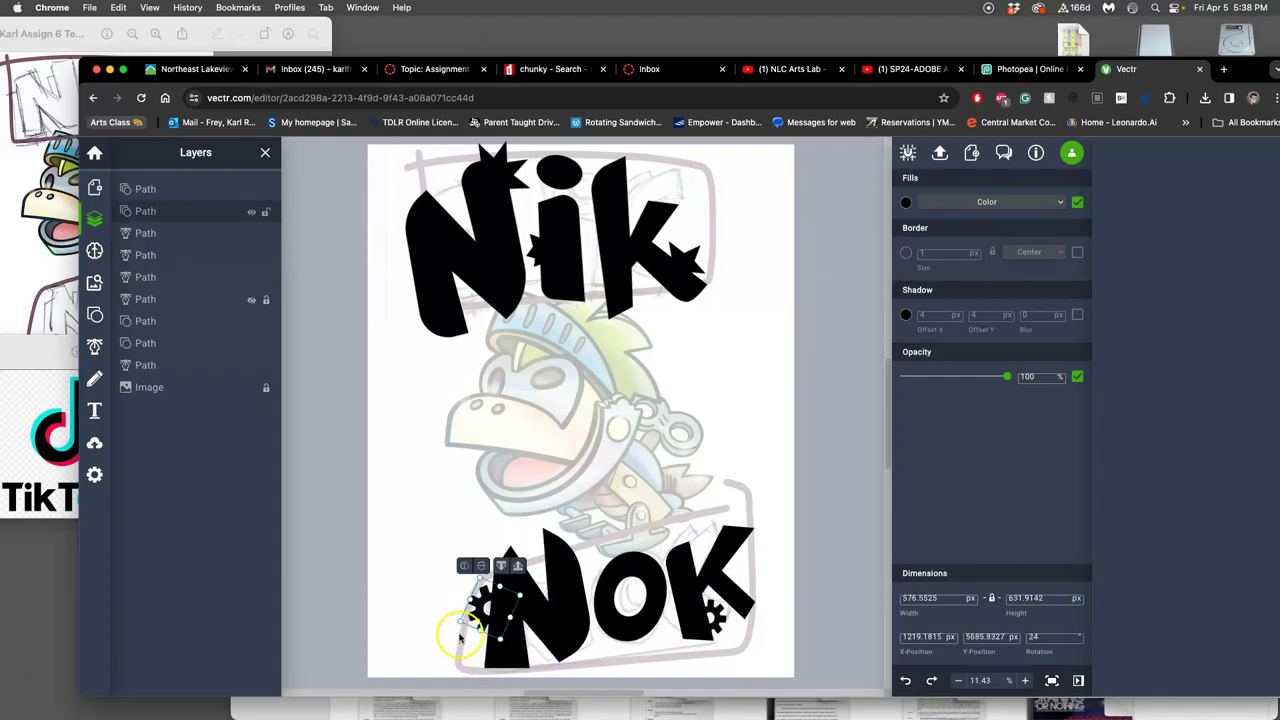
left_click_drag(456, 622, 456, 624)
left_click(439, 628)
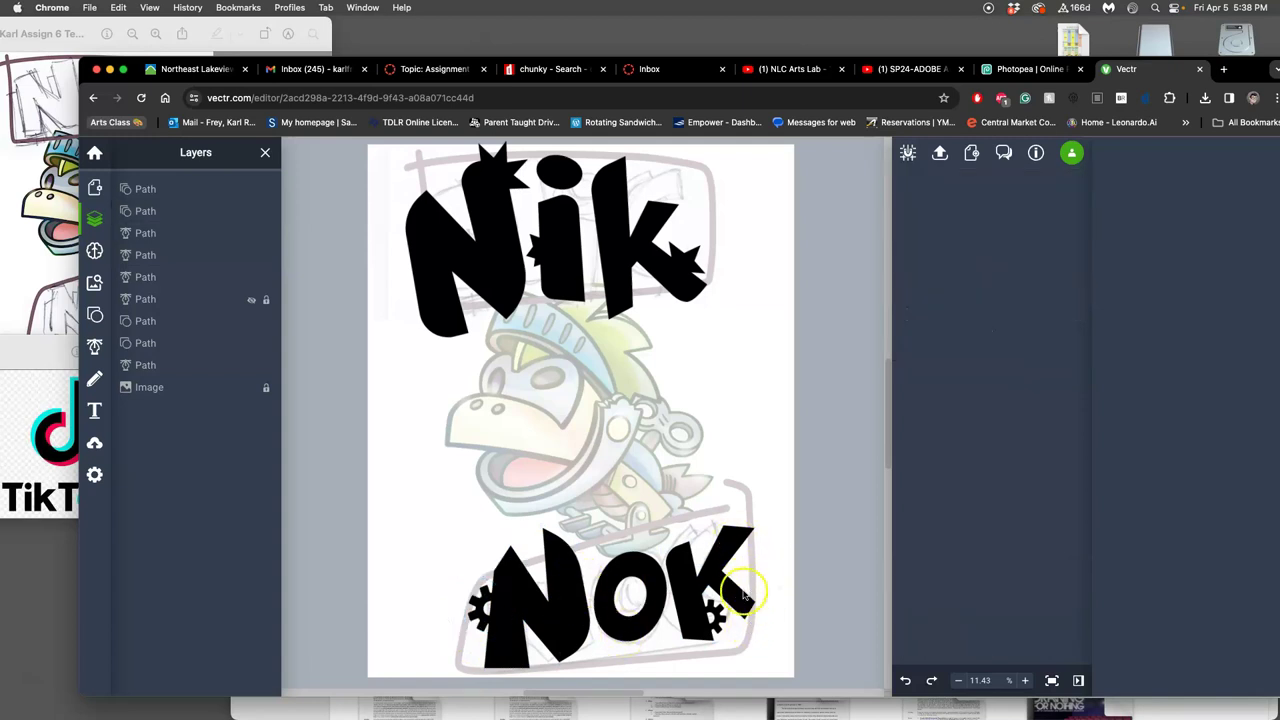
left_click(716, 612)
mouse_move(716, 615)
left_mouse_down()
mouse_move(727, 604)
mouse_move(728, 630)
mouse_move(731, 618)
left_mouse_up()
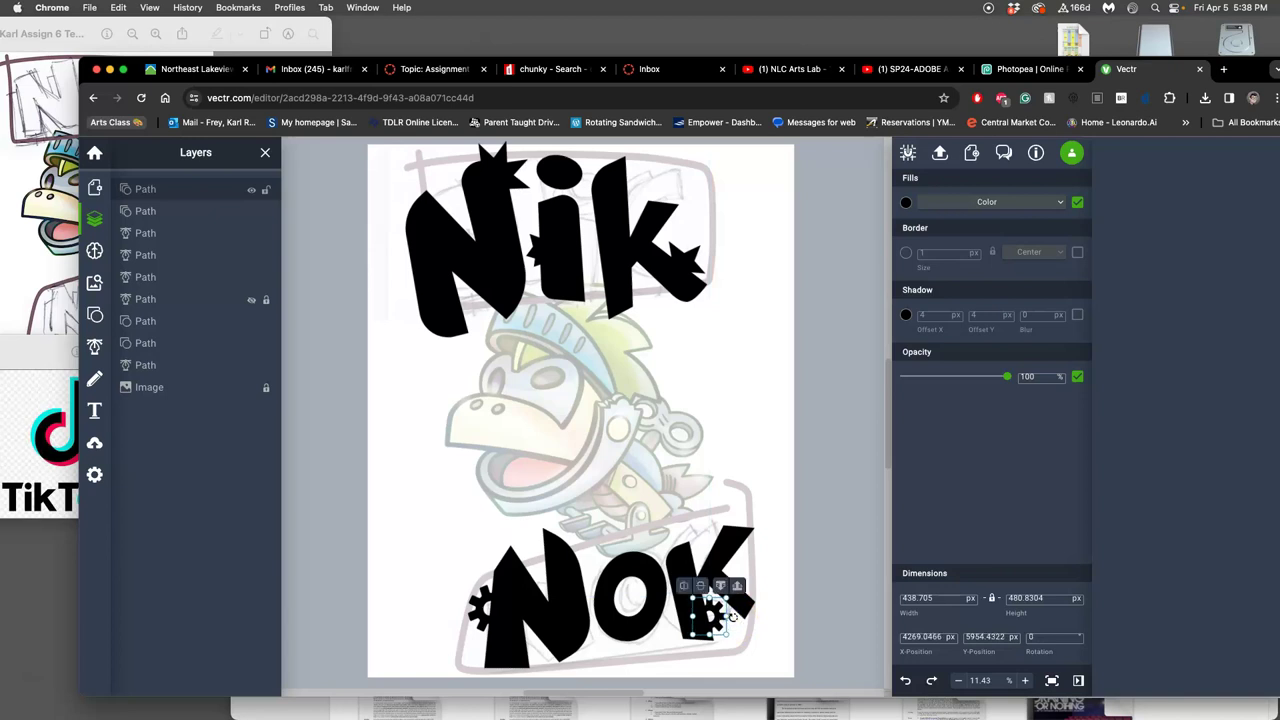
left_click(750, 616)
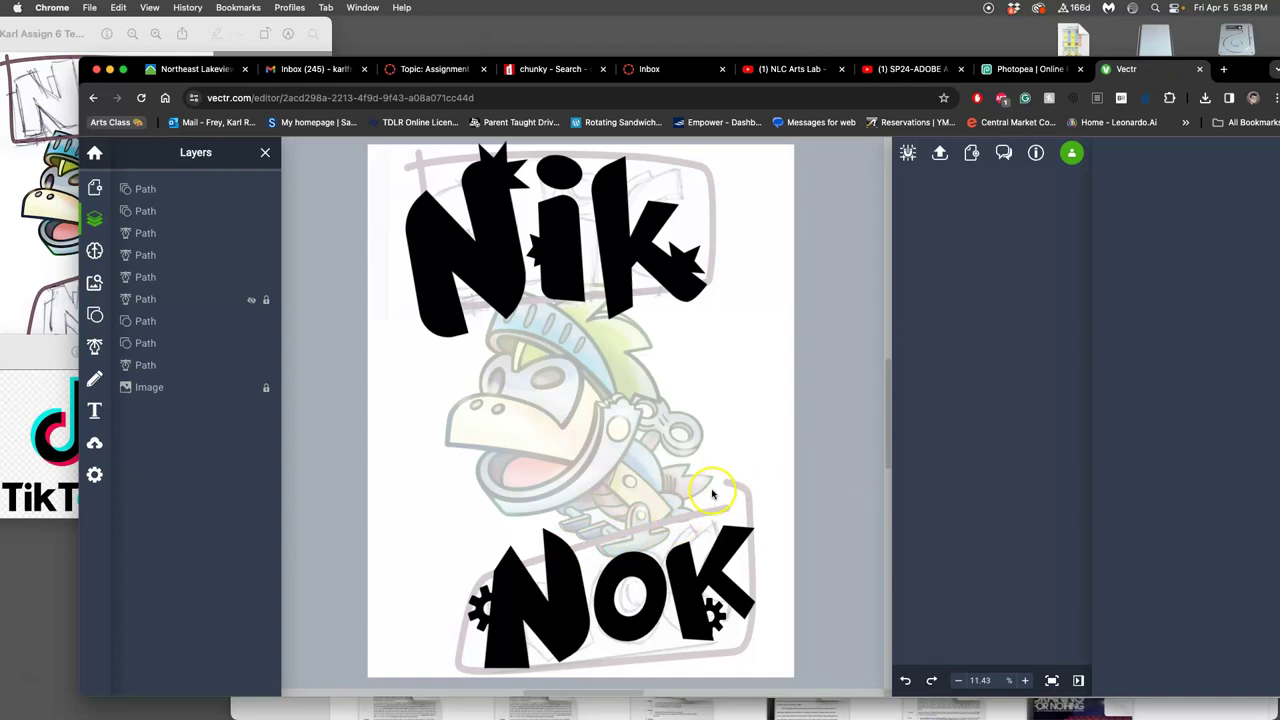
Extend the left leg of the N in NOK downward into a slanted foot and adjust the K's lower corner points
scroll(712, 494, "down", 1)
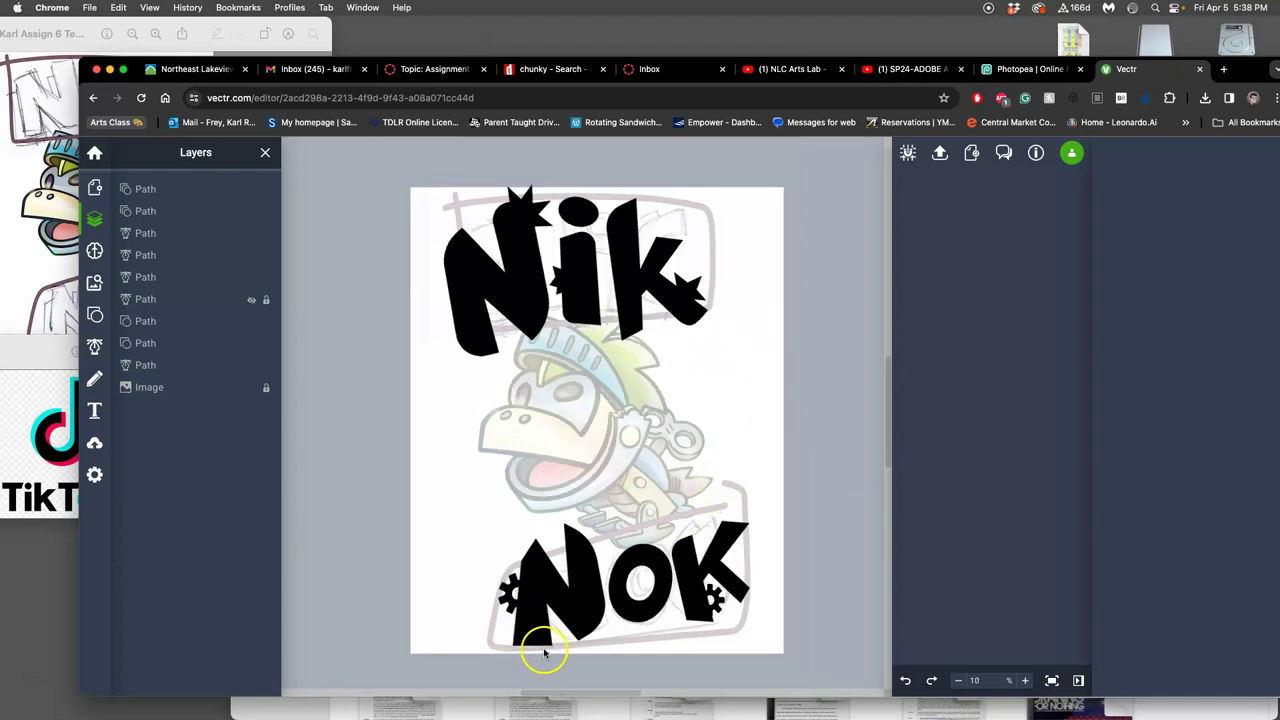
left_click(697, 609)
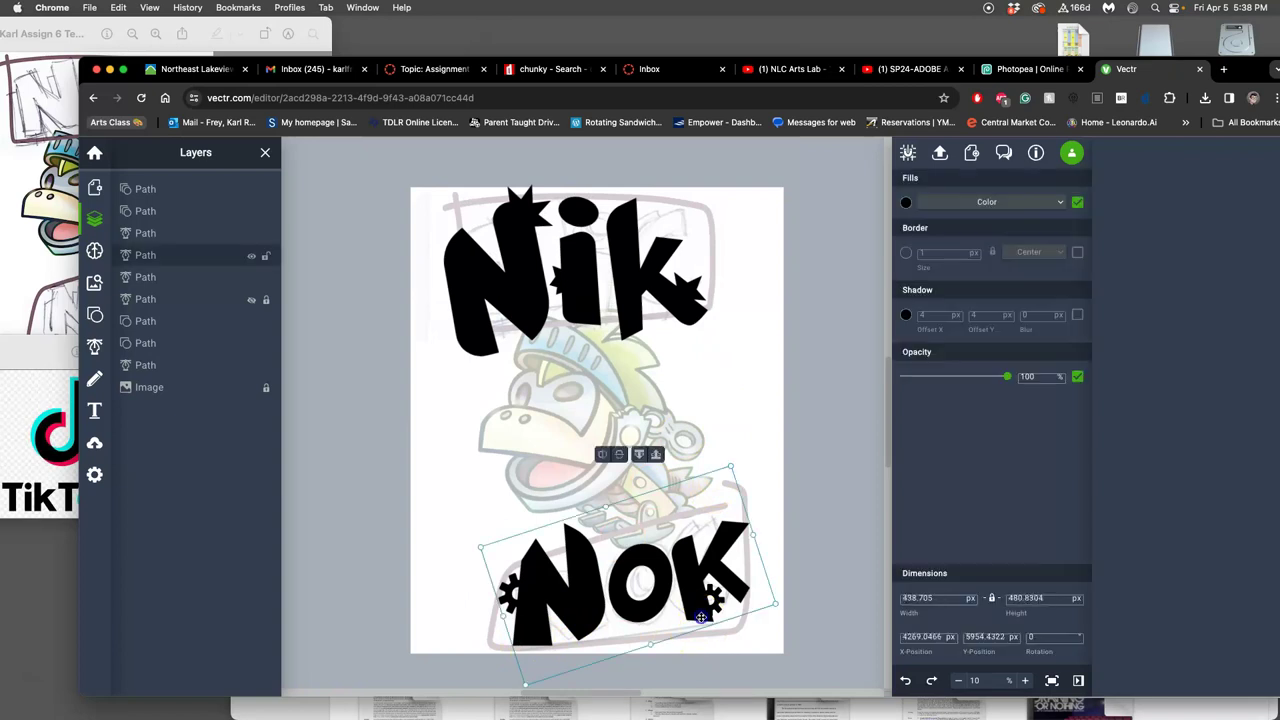
double_click(538, 636)
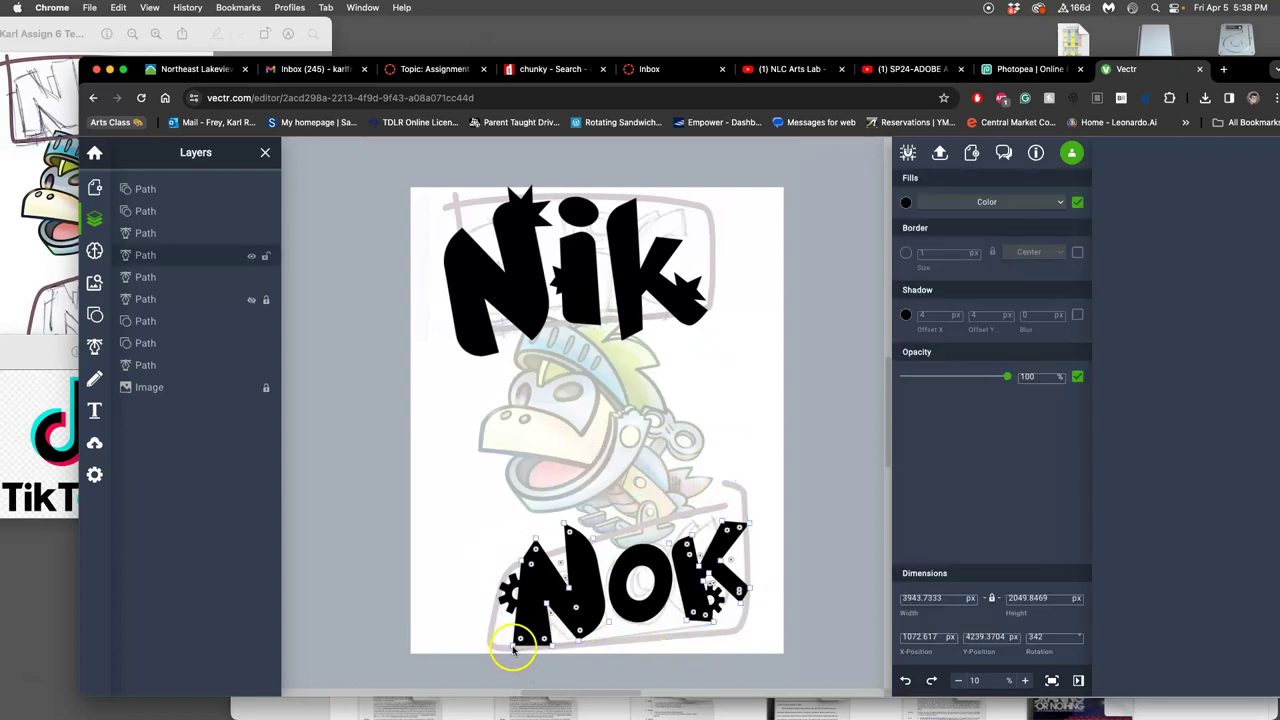
left_click_drag(512, 650, 510, 660)
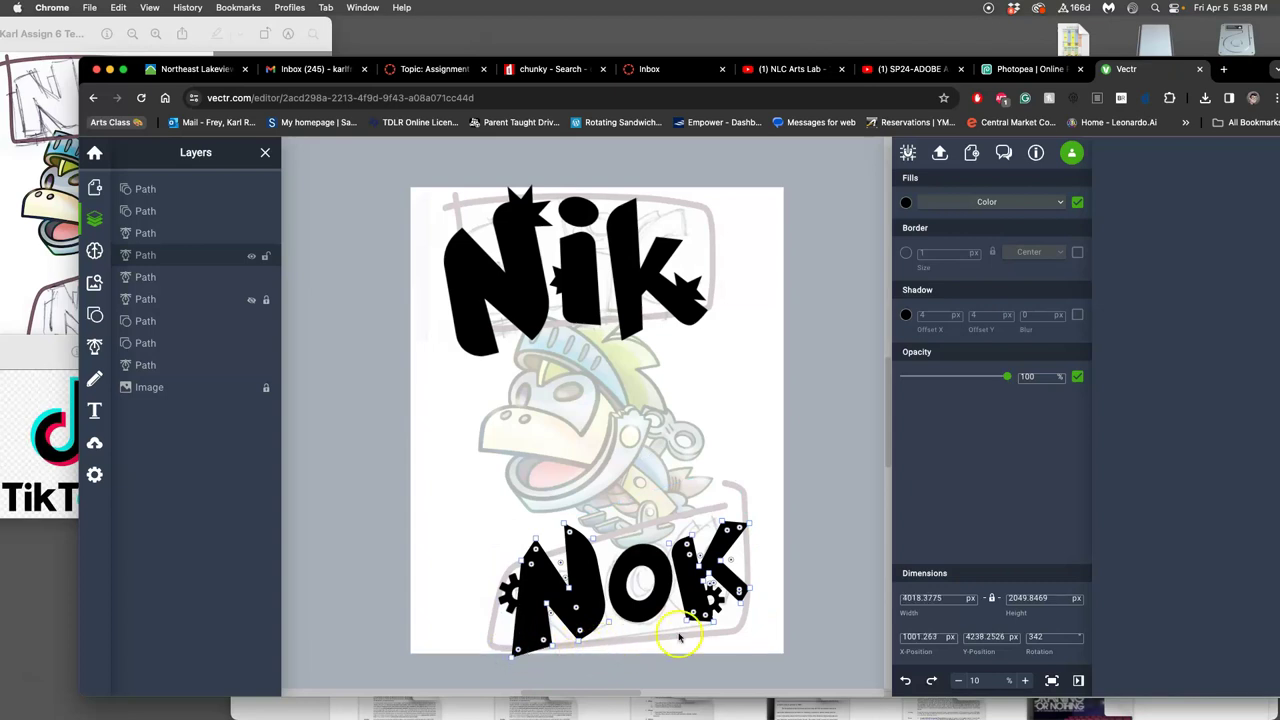
left_click(552, 645)
left_click_drag(552, 645, 549, 638)
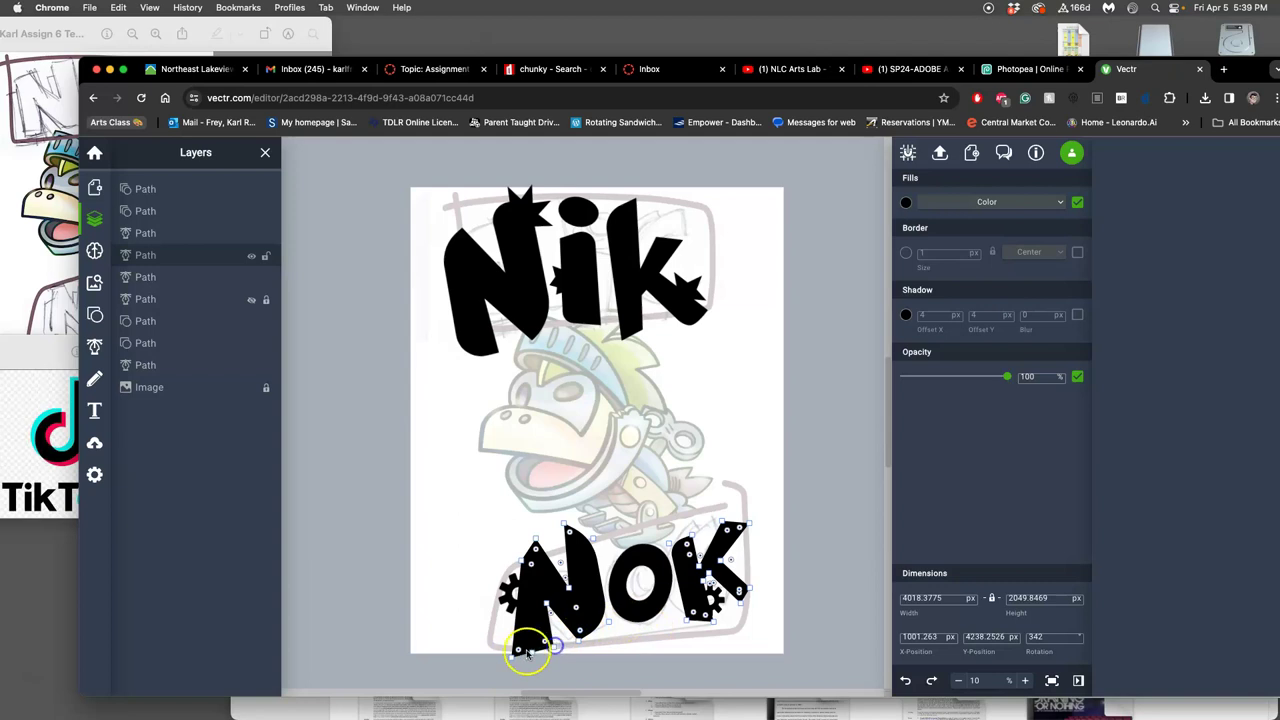
left_click_drag(528, 653, 516, 656)
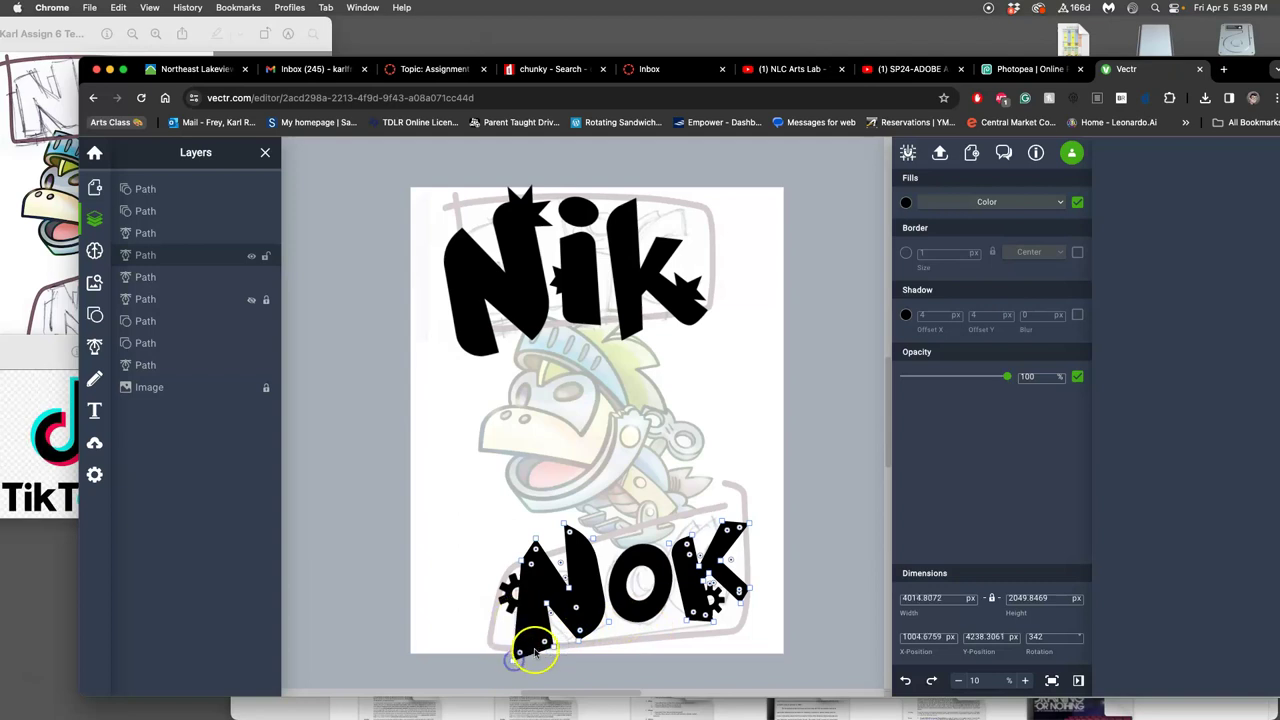
left_click_drag(690, 621, 711, 626)
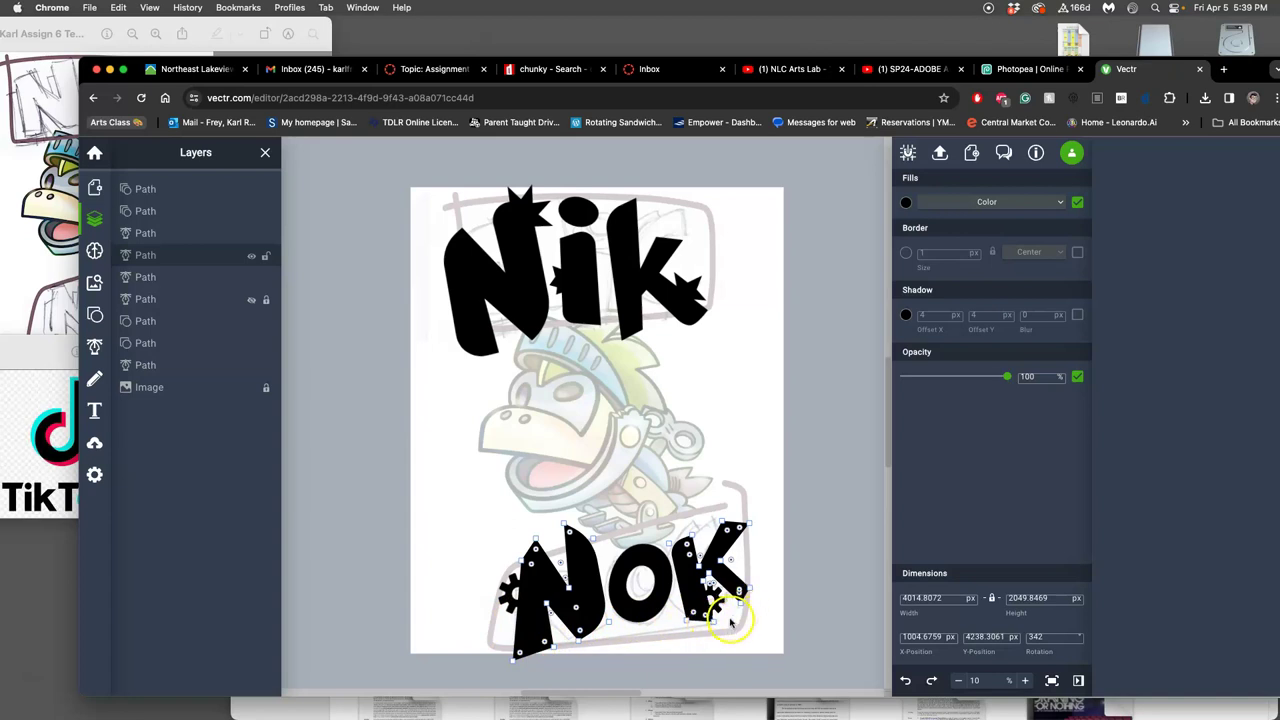
left_click_drag(741, 566, 754, 545)
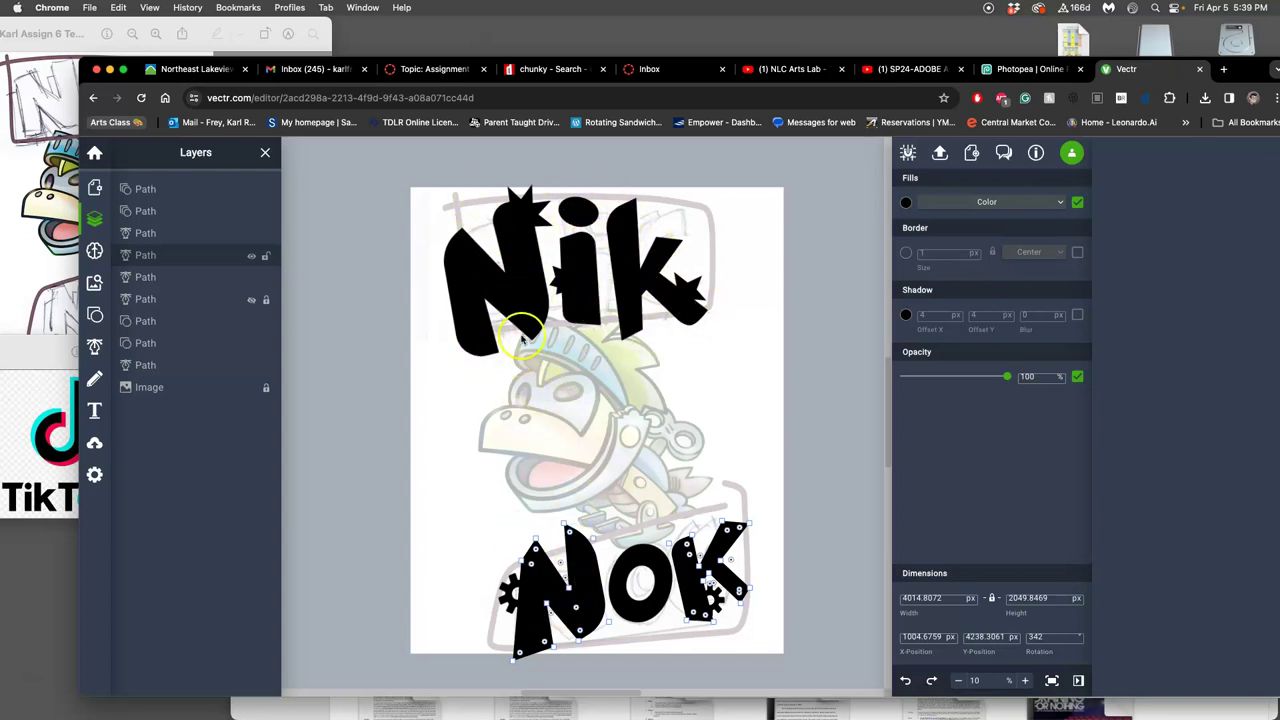
Lengthen the left leg of the N in Nik by pulling its foot's lower-right corner down and outward
left_click(481, 345)
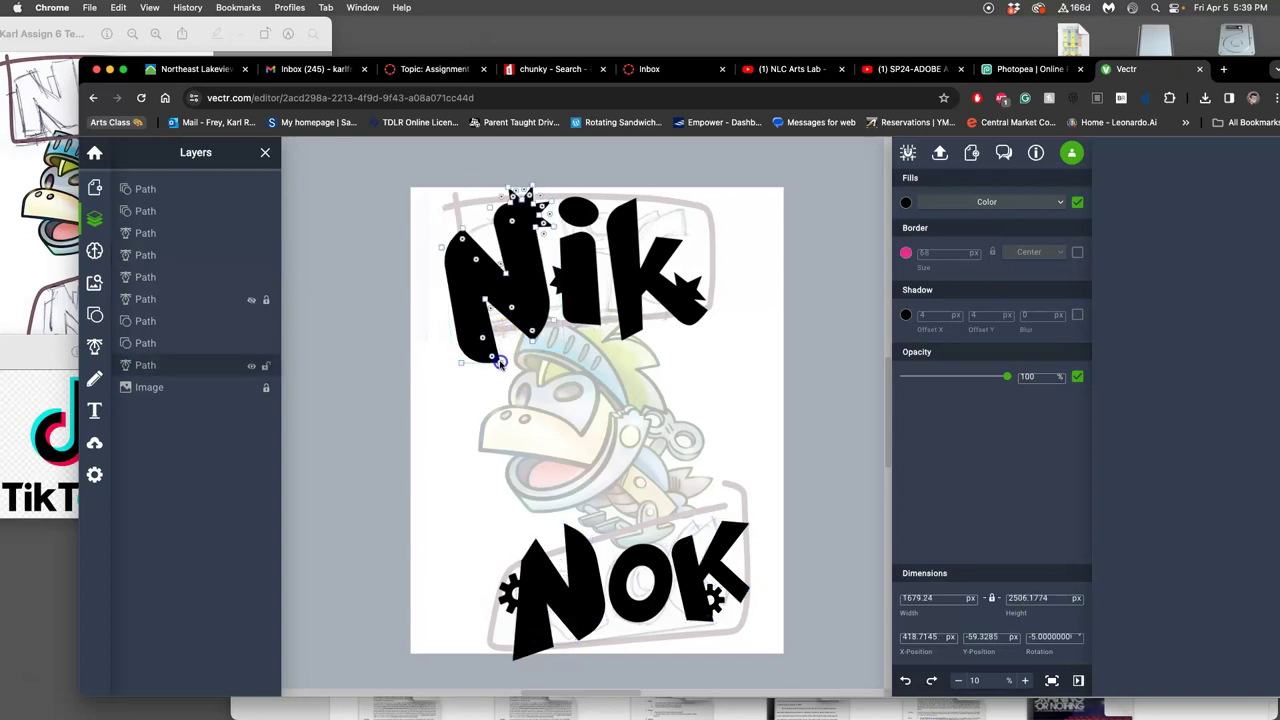
left_click(478, 400)
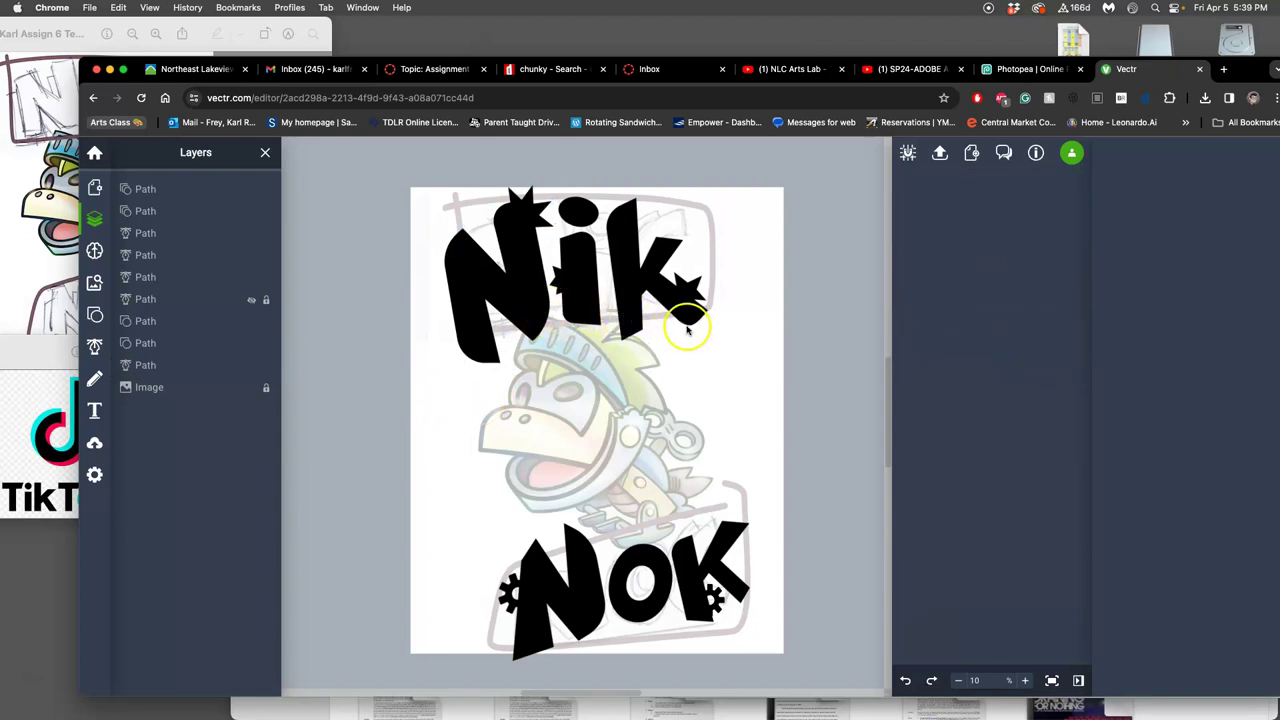
Pull the lower-right corner of the i's stem in Nik downward into a slanted foot
left_click(597, 318)
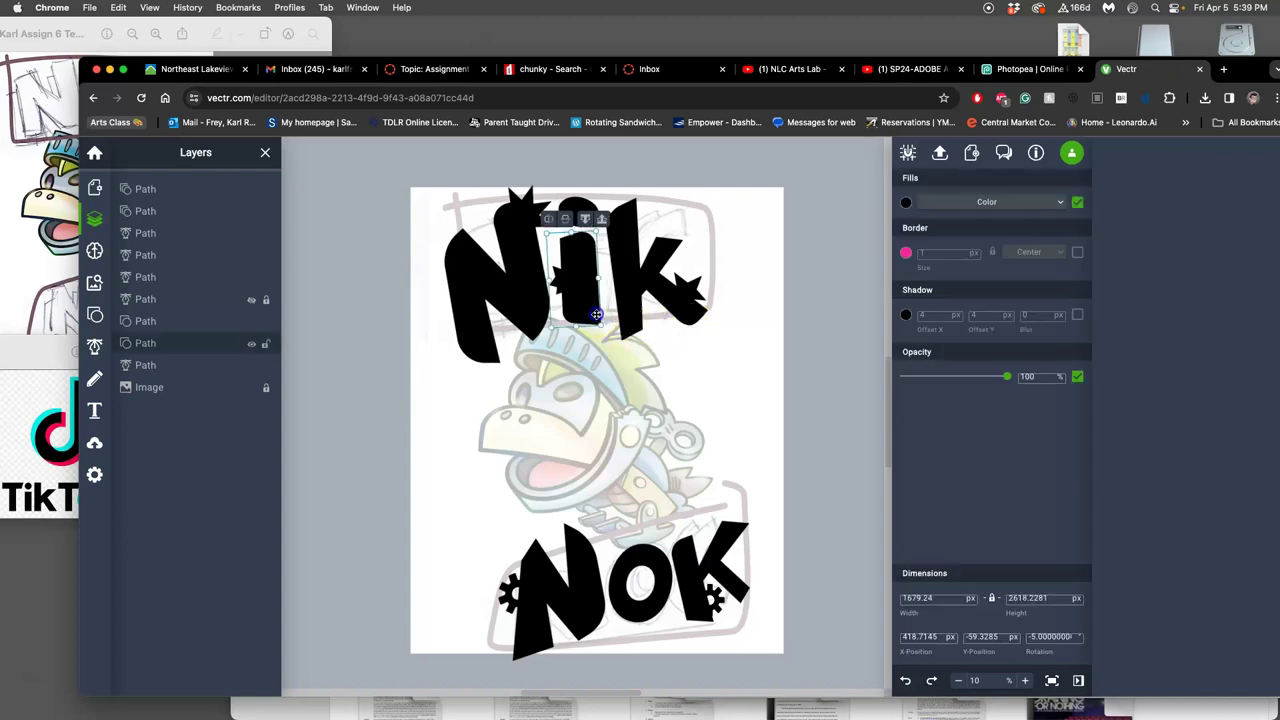
double_click(589, 313)
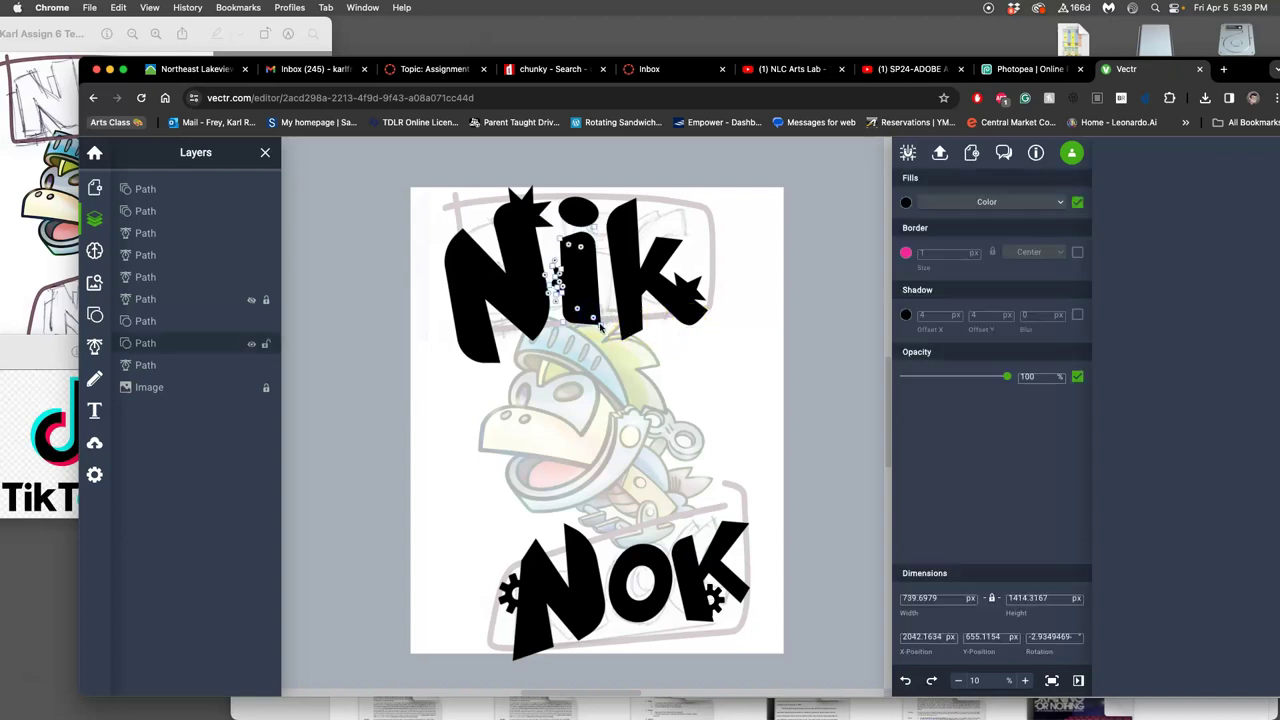
left_click_drag(600, 326, 596, 325)
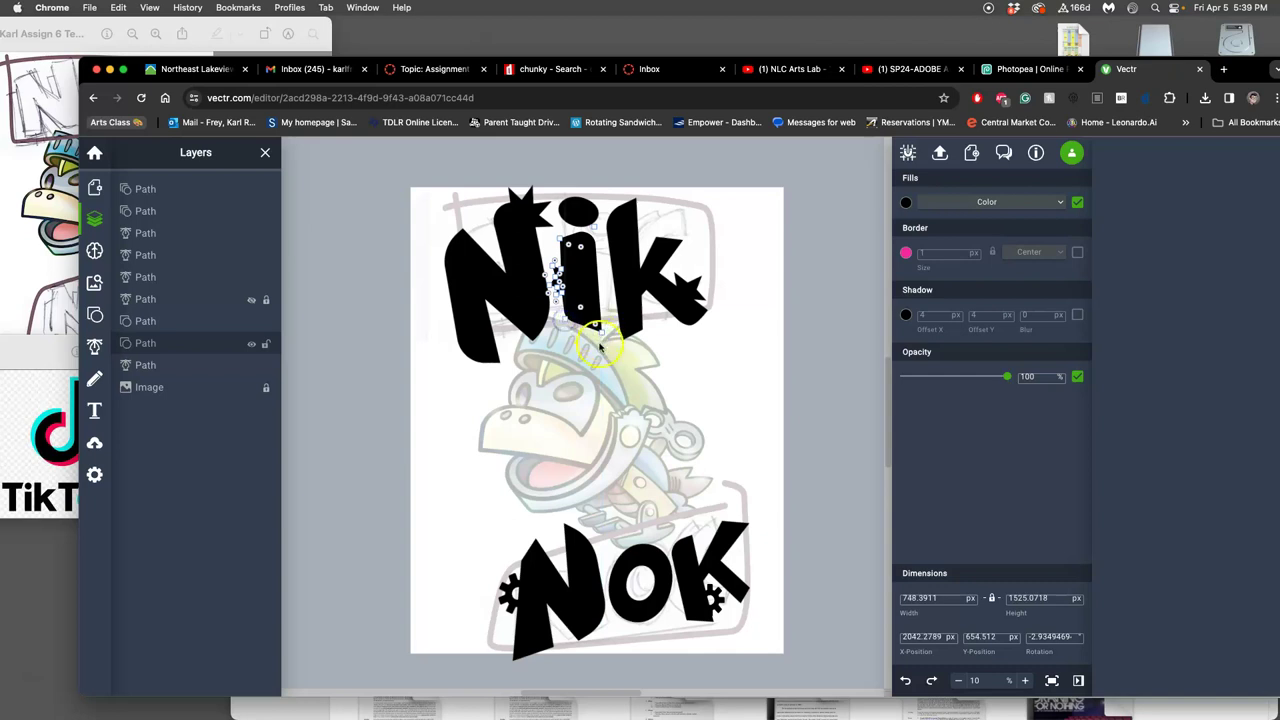
left_click(599, 345)
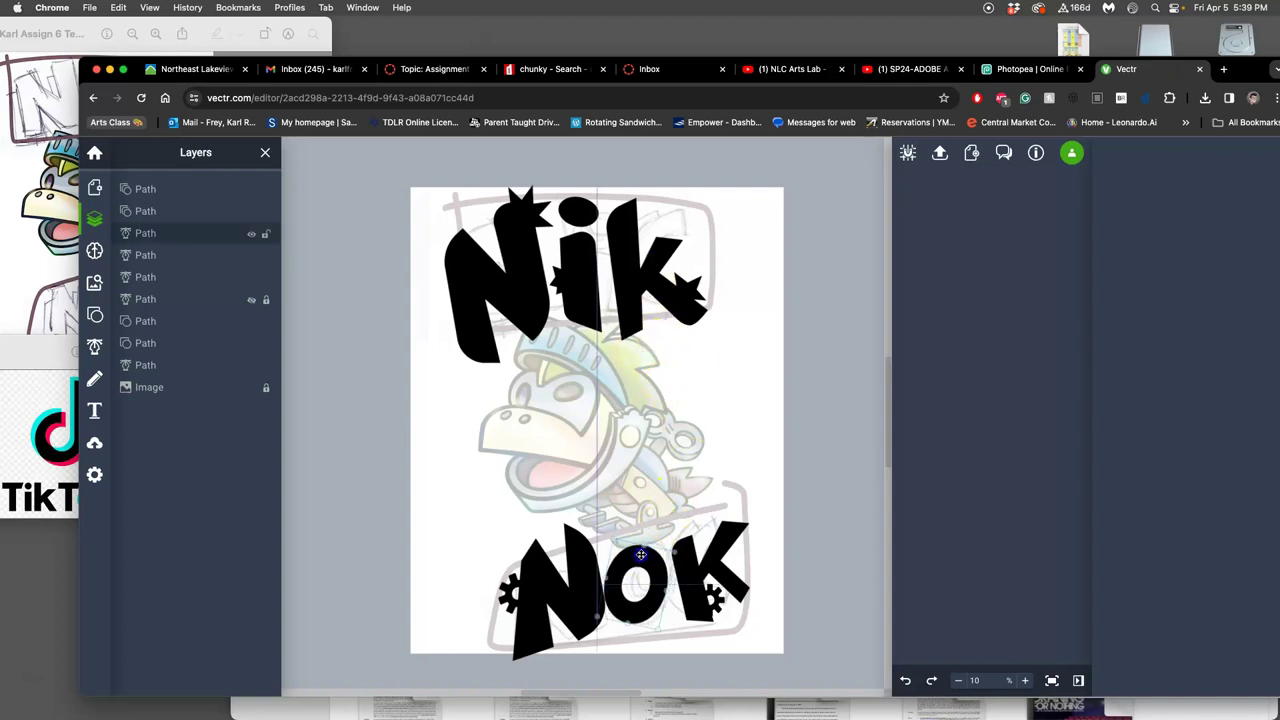
Nudge the O in NOK sideways to adjust its spacing between the N and the K
left_click_drag(641, 555, 642, 554)
left_click(642, 556)
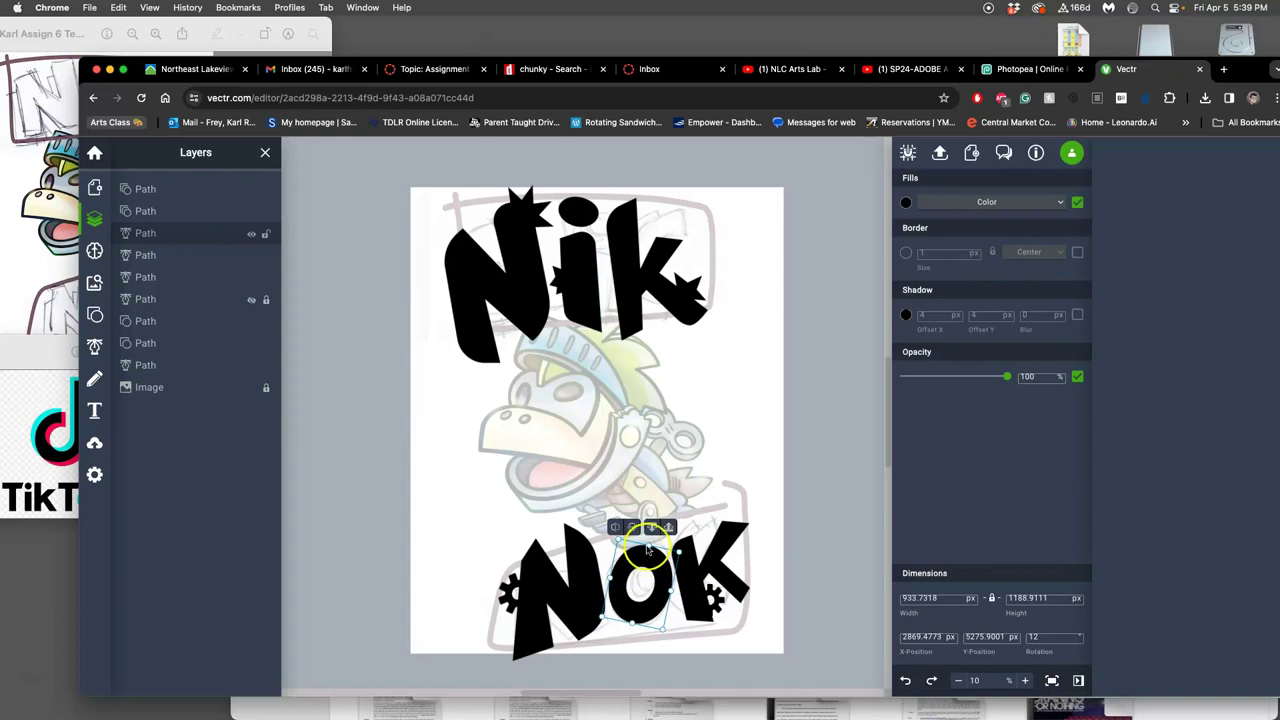
left_click(728, 501)
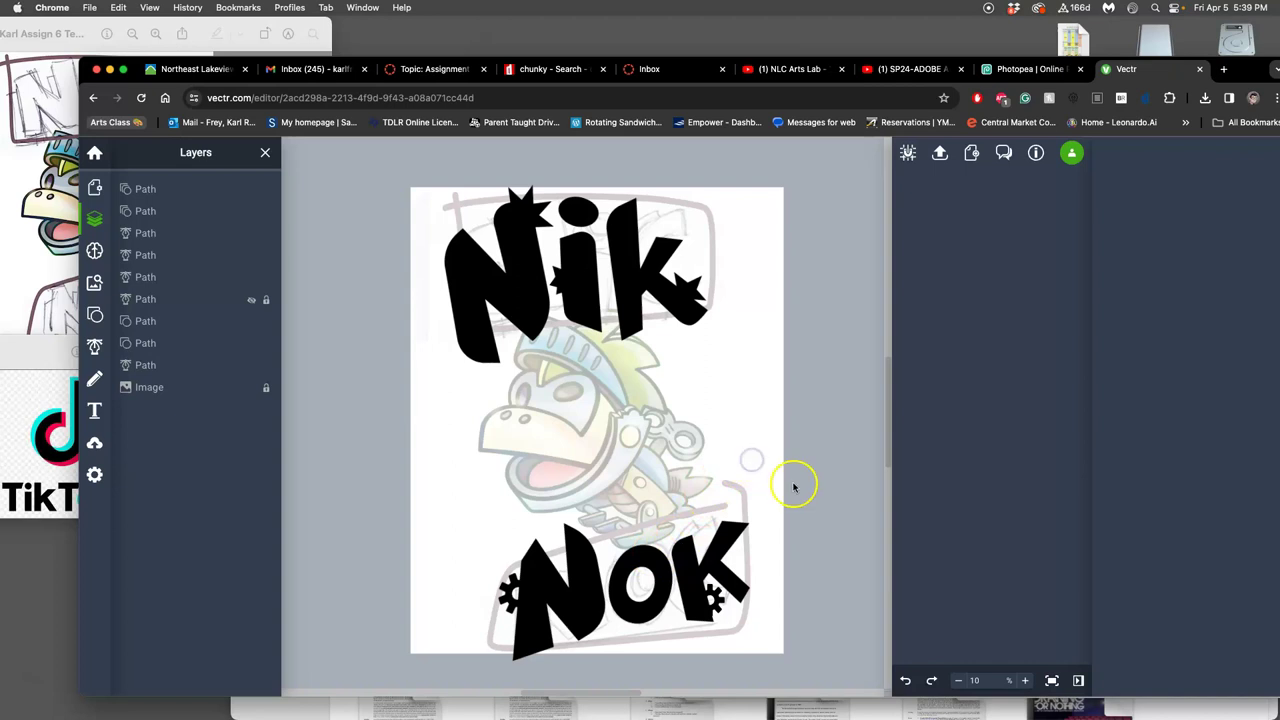
left_click(652, 561)
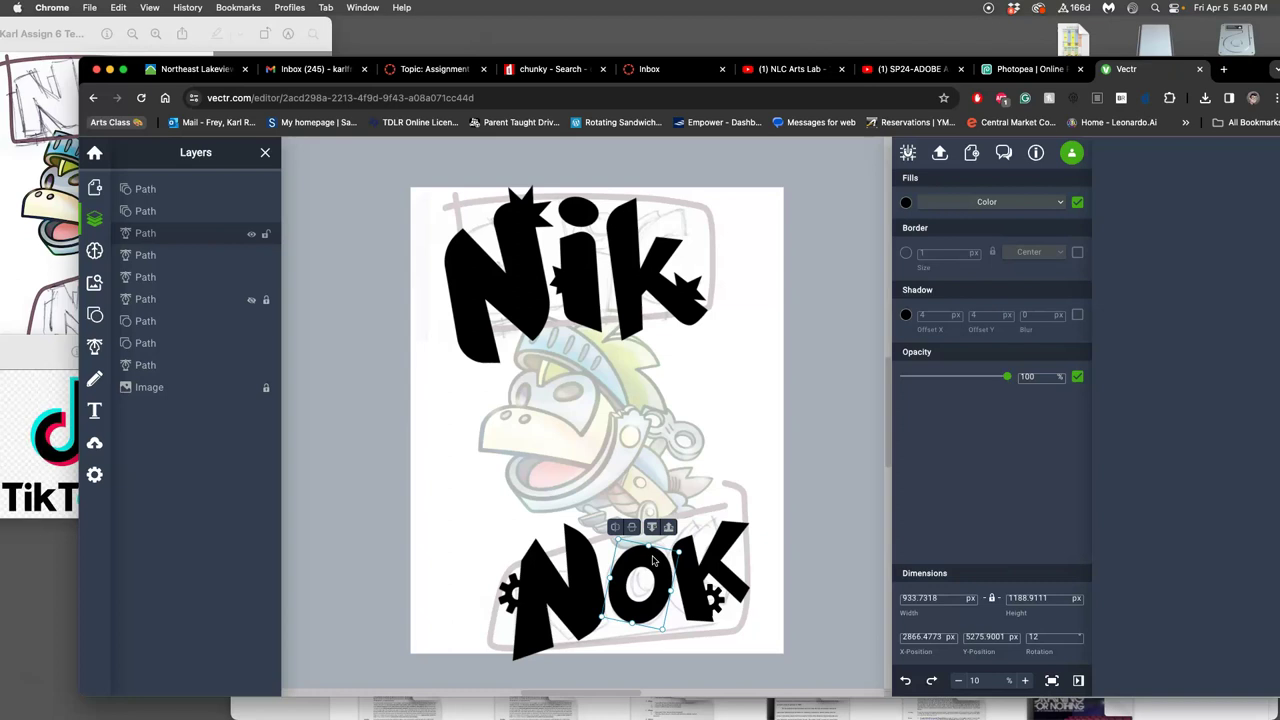
left_click(628, 307)
left_click_drag(638, 566, 638, 565)
left_click(699, 508)
left_click(647, 625)
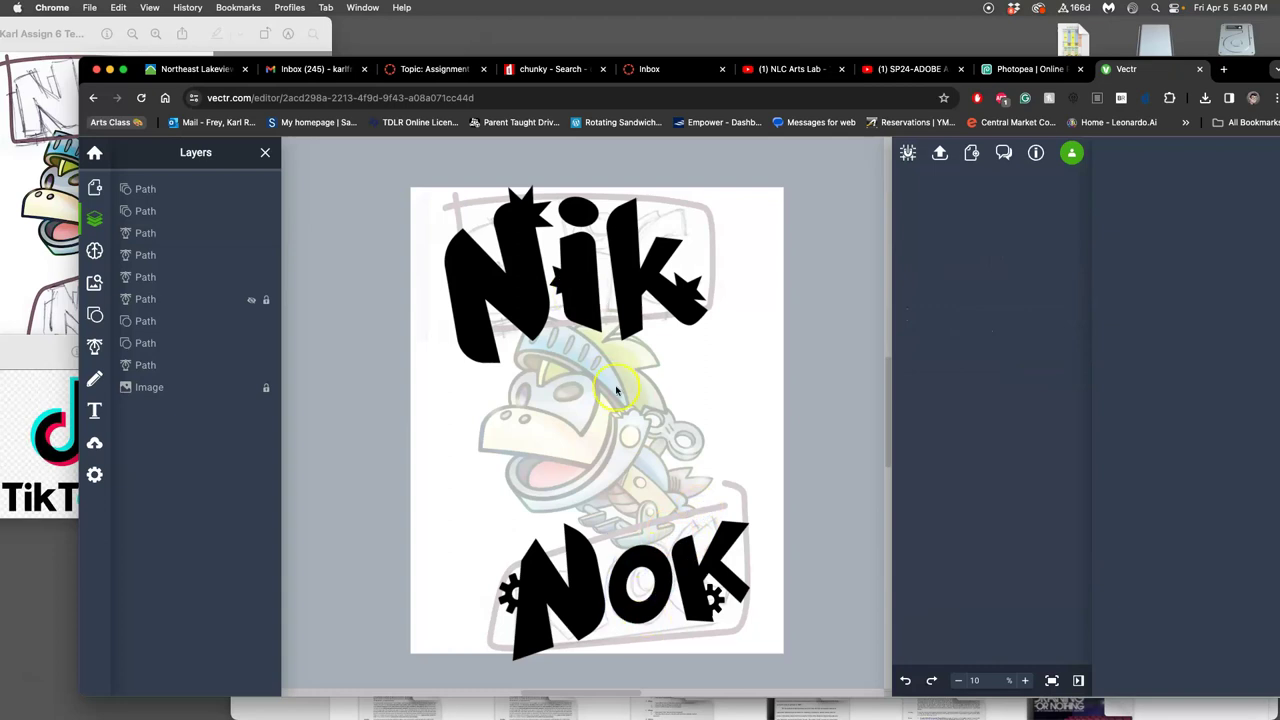
Nudge the gear beside the N in NOK slightly toward the letter and unite it with the NOK lettering
left_click(513, 588)
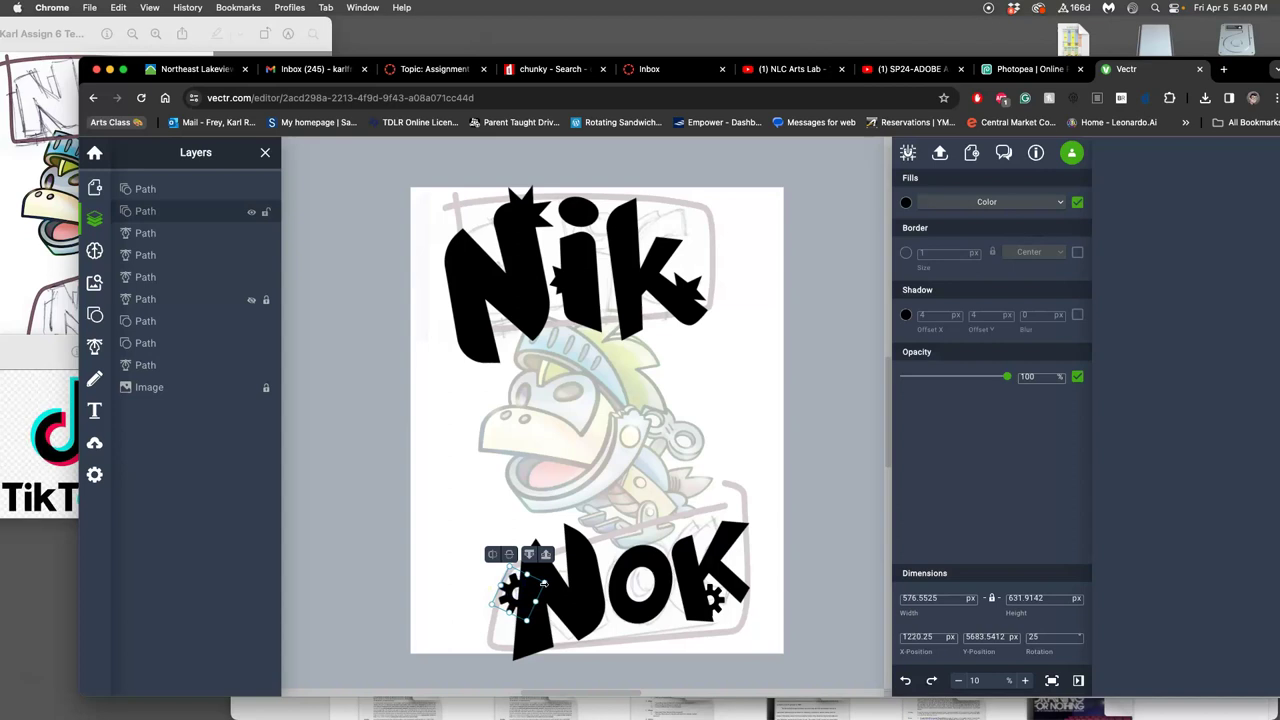
left_click(515, 587)
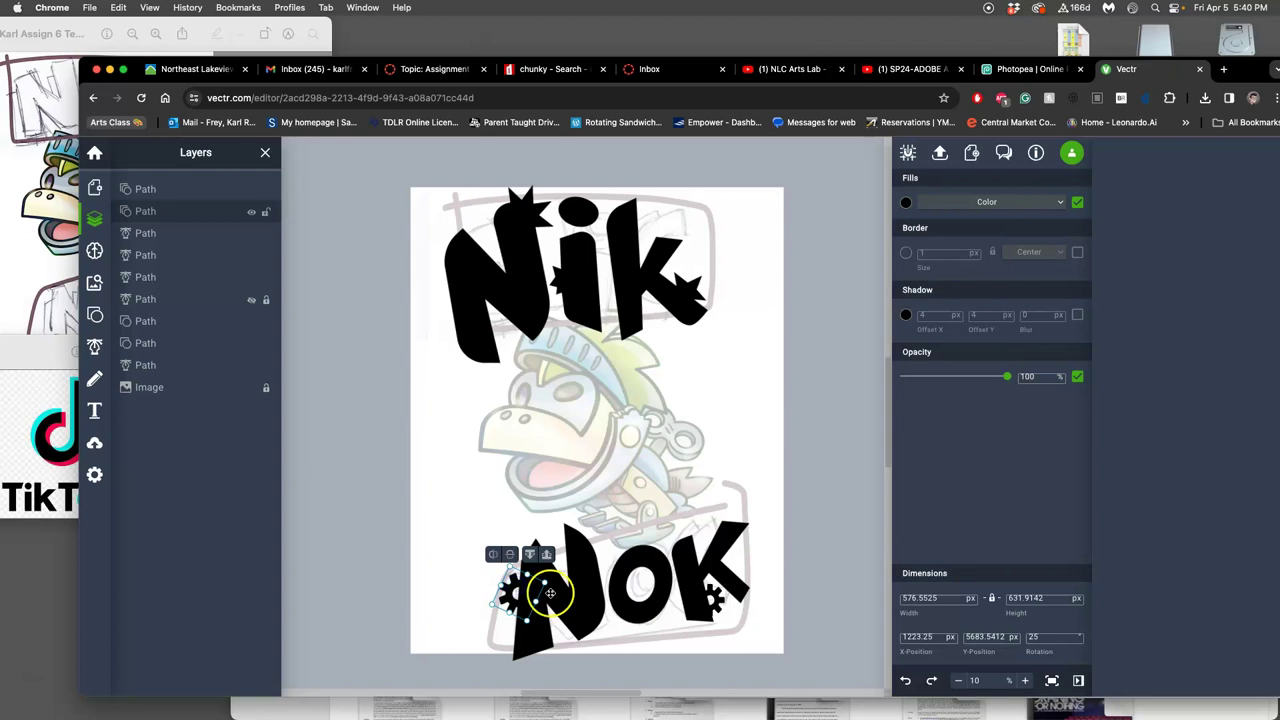
left_click(553, 590, "shift")
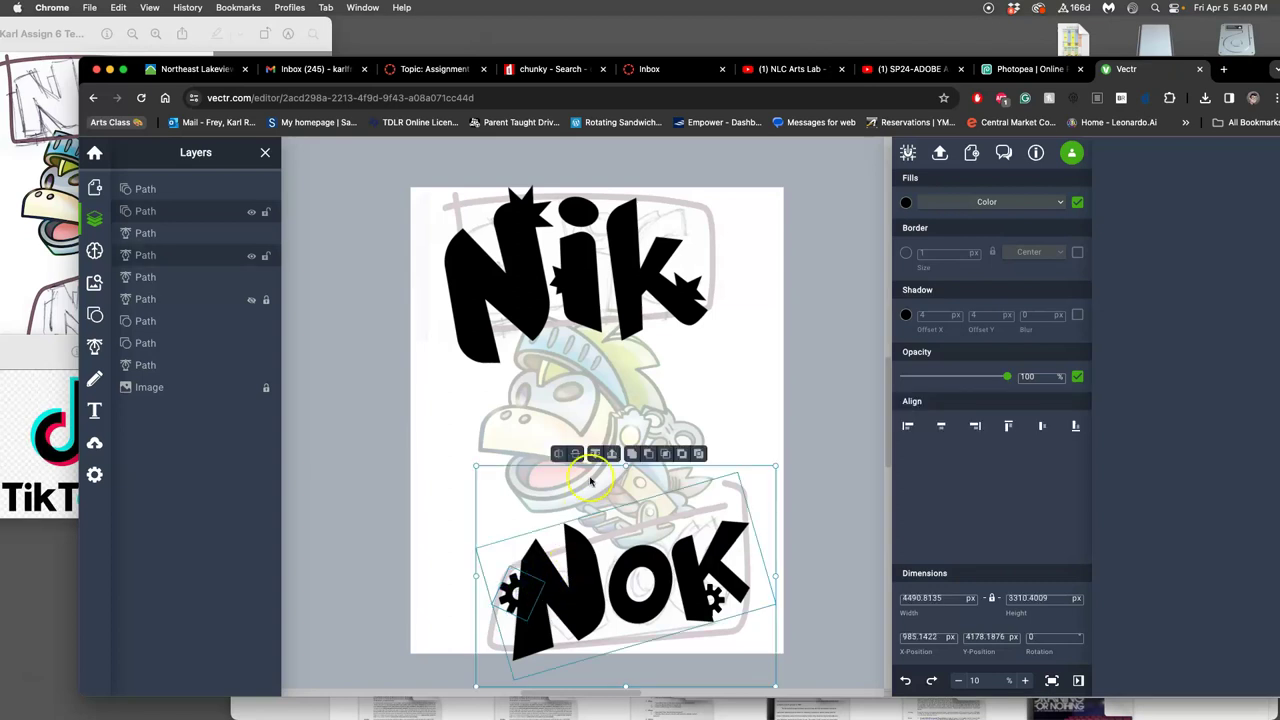
left_click(620, 455)
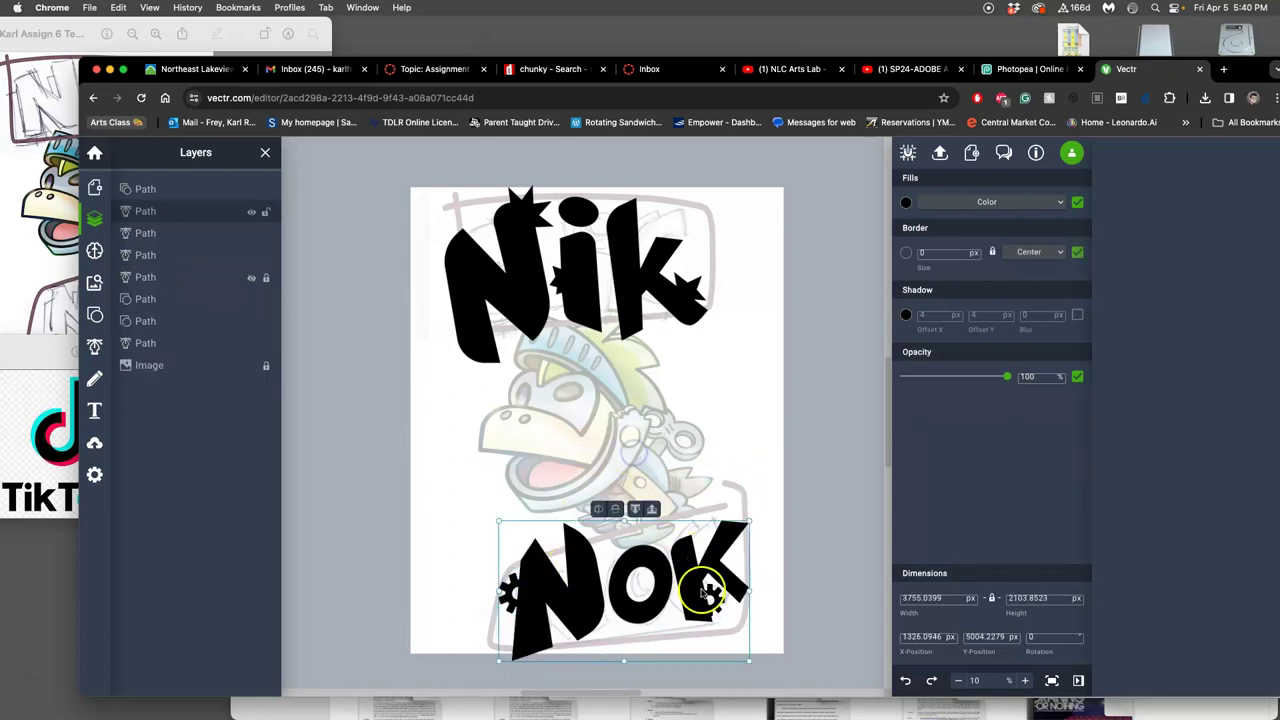
Rotate the gear by the K in NOK to 349° and tuck it partly into the K's stem
left_click(716, 596)
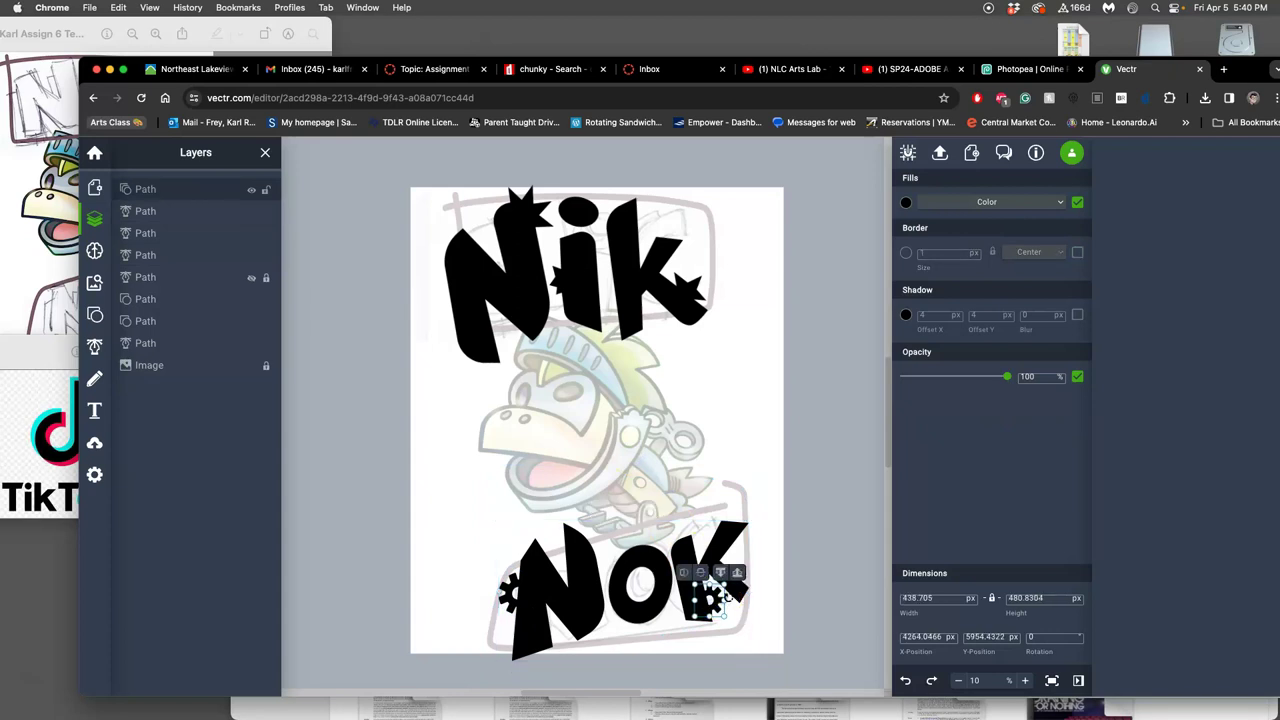
left_click(734, 625)
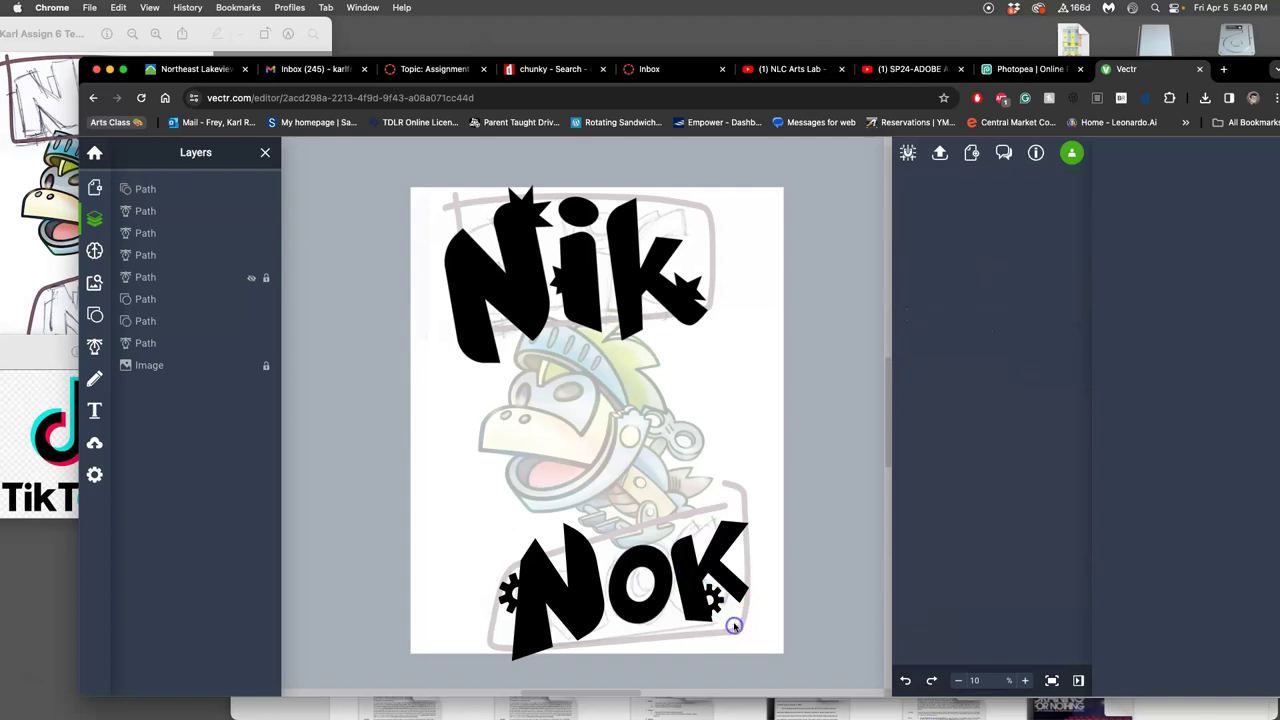
left_click(717, 598)
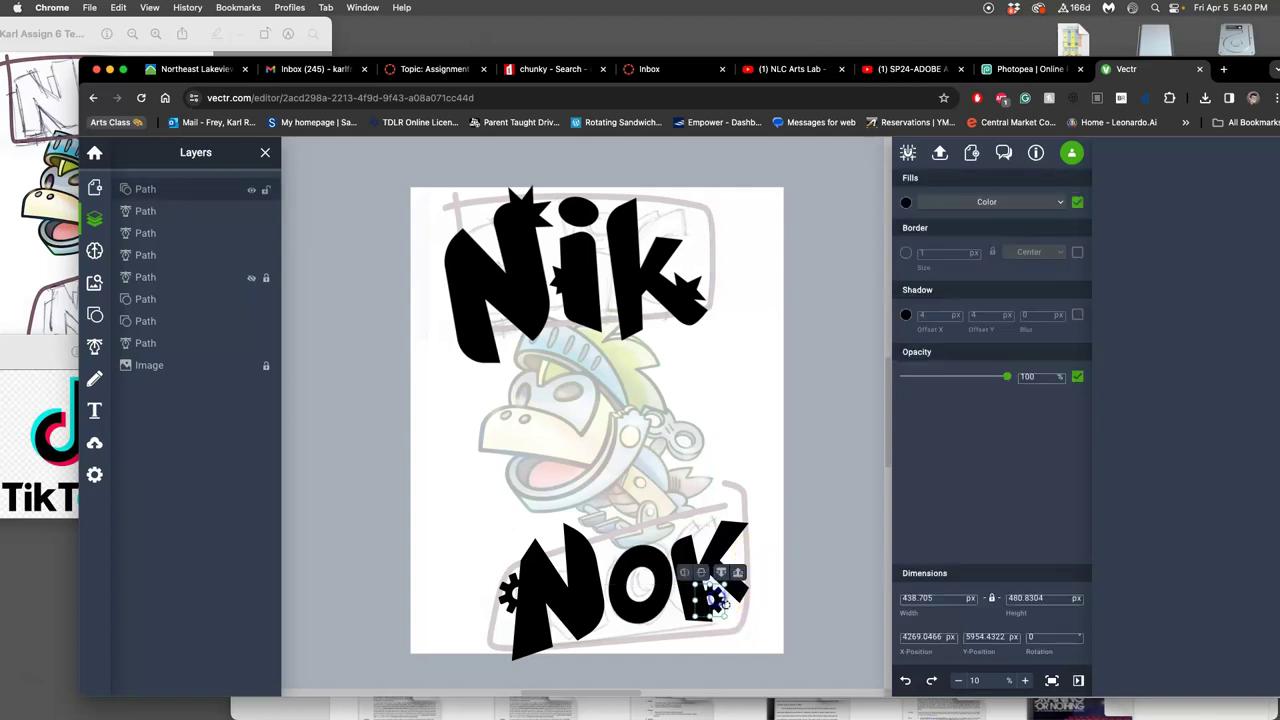
mouse_move(727, 615)
left_mouse_down()
mouse_move(713, 605)
mouse_move(739, 618)
left_mouse_up()
left_click(741, 617)
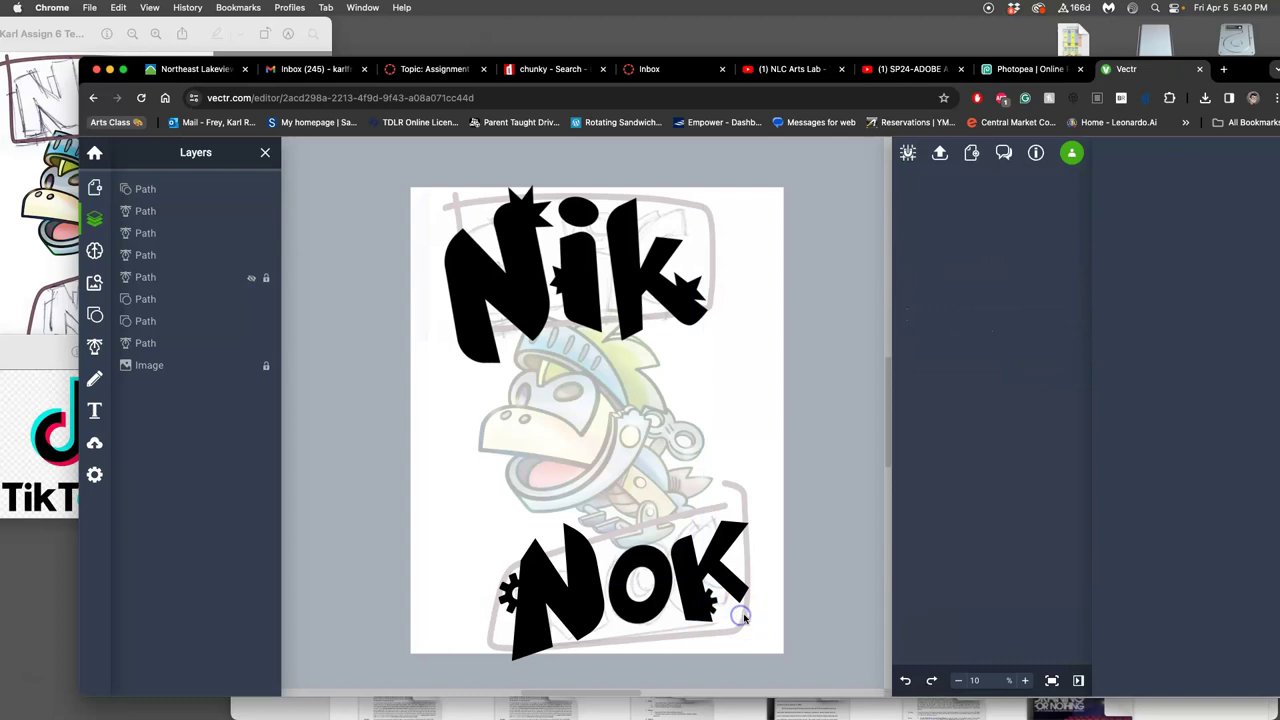
Unite the gear at the foot of the K with the NOK lettering into one path
scroll(746, 611, "up", 5)
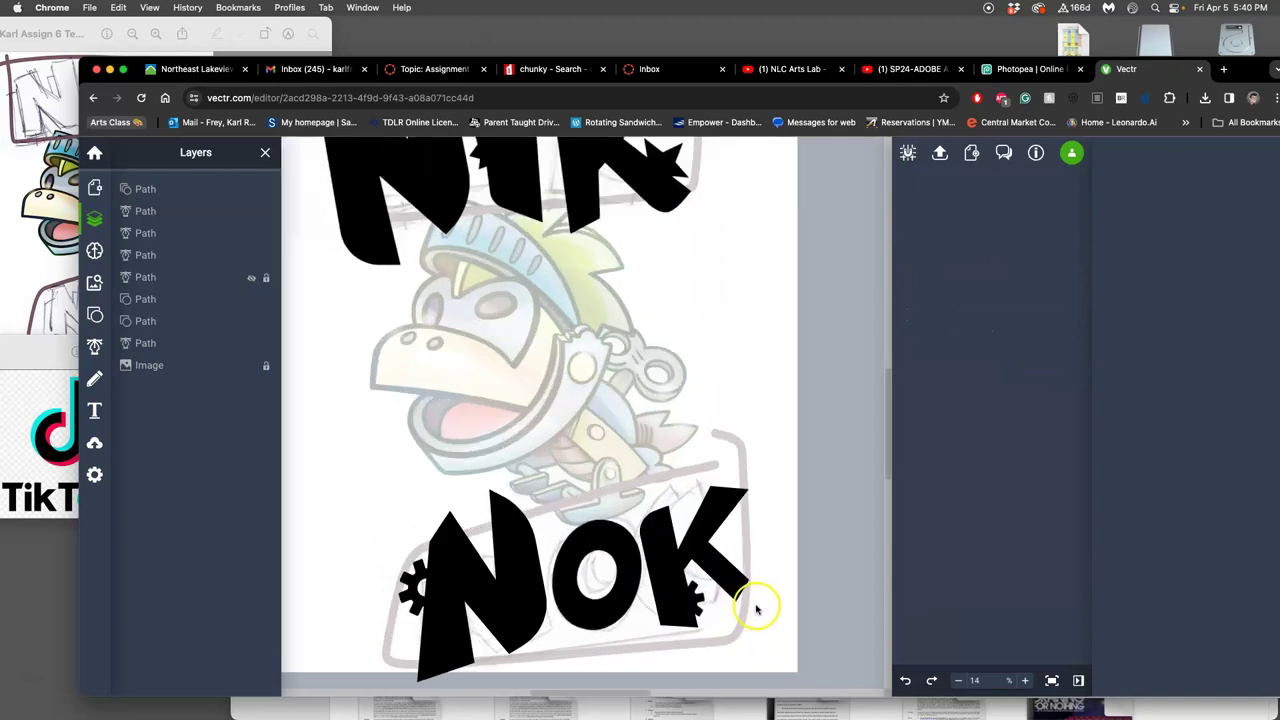
left_click_drag(686, 612, 683, 604)
left_click(636, 536)
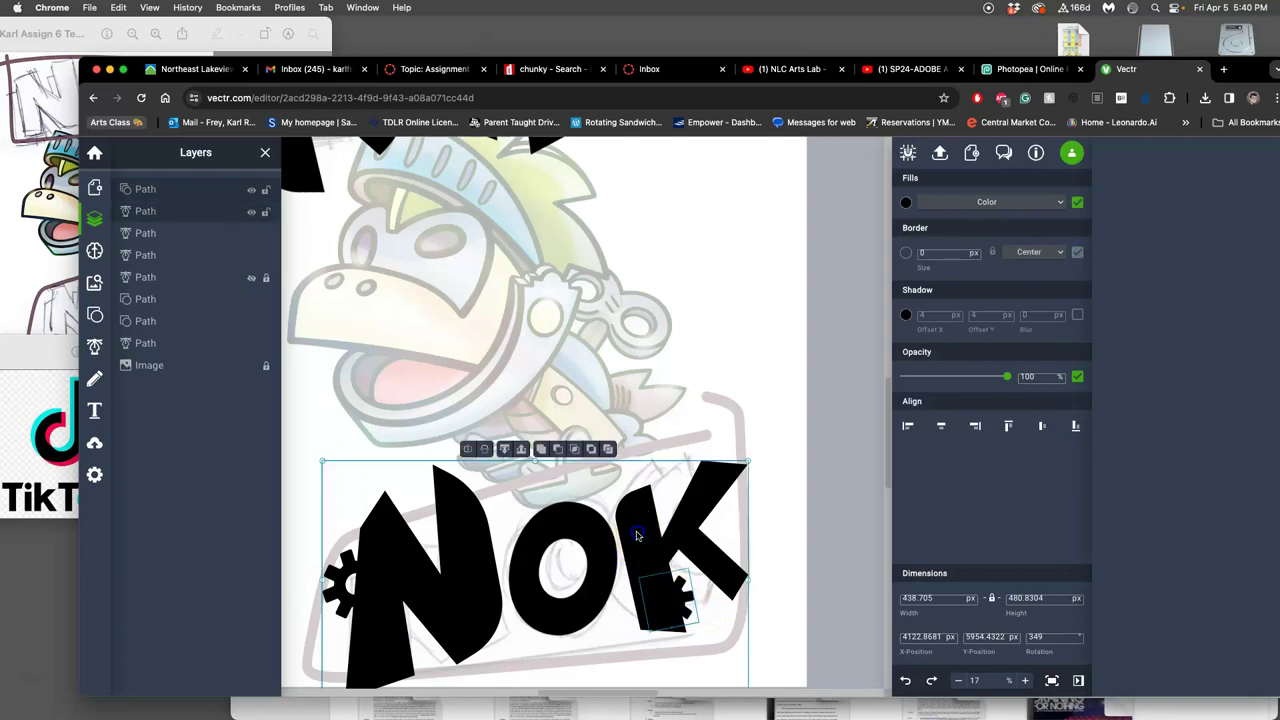
left_click(540, 448)
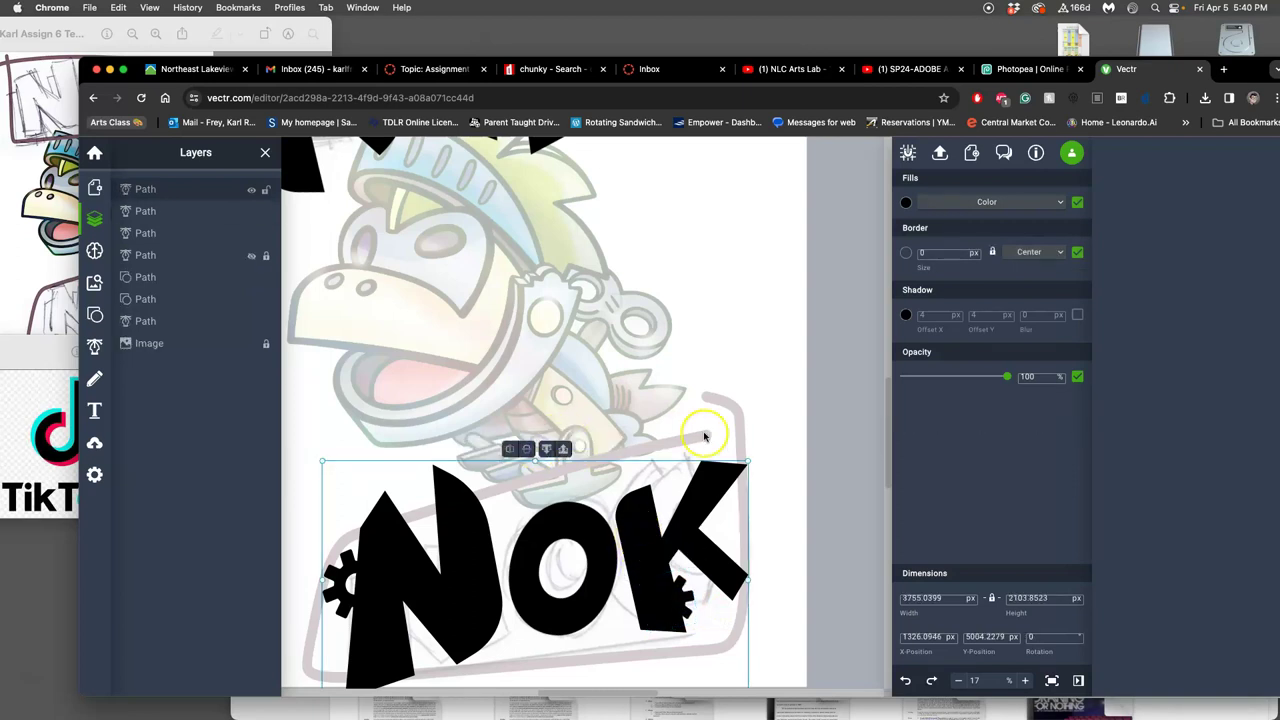
left_click(716, 427)
left_click(727, 505)
Hide the sketch image layer and download the full Nik NOK page as an SVG at 5600 × 7000 px
scroll(727, 505, "down", 5)
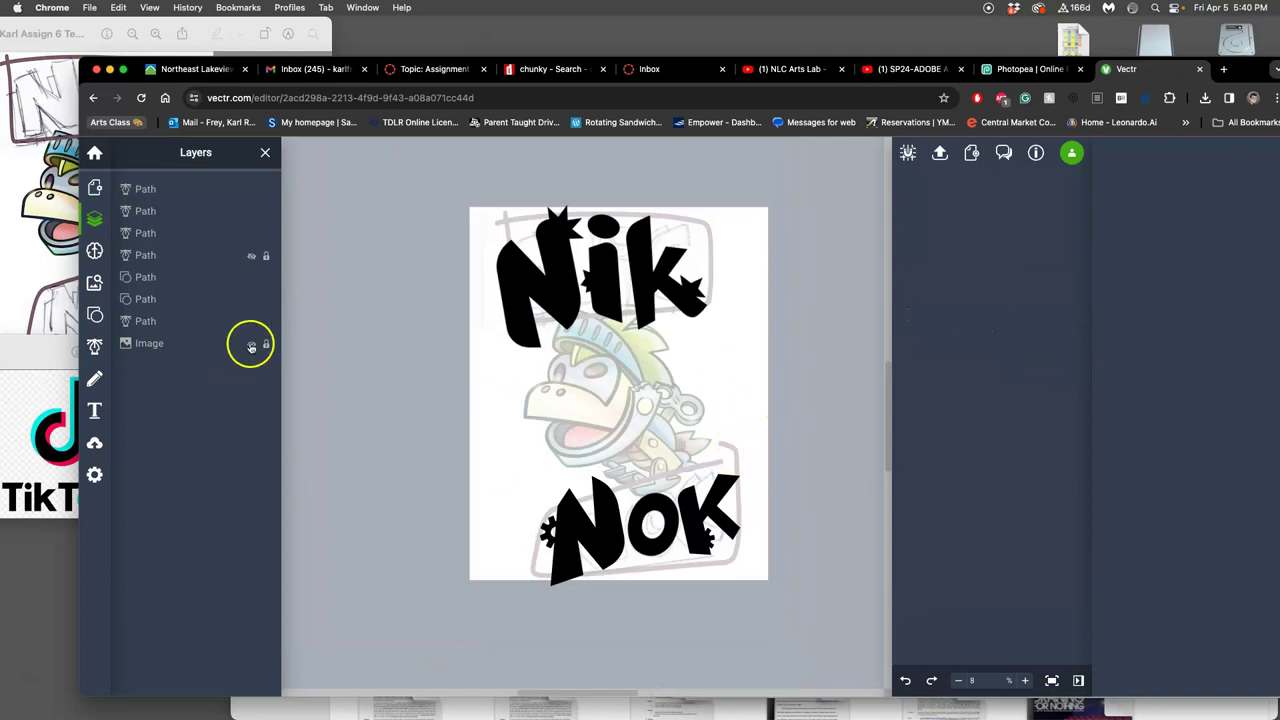
left_click(251, 344)
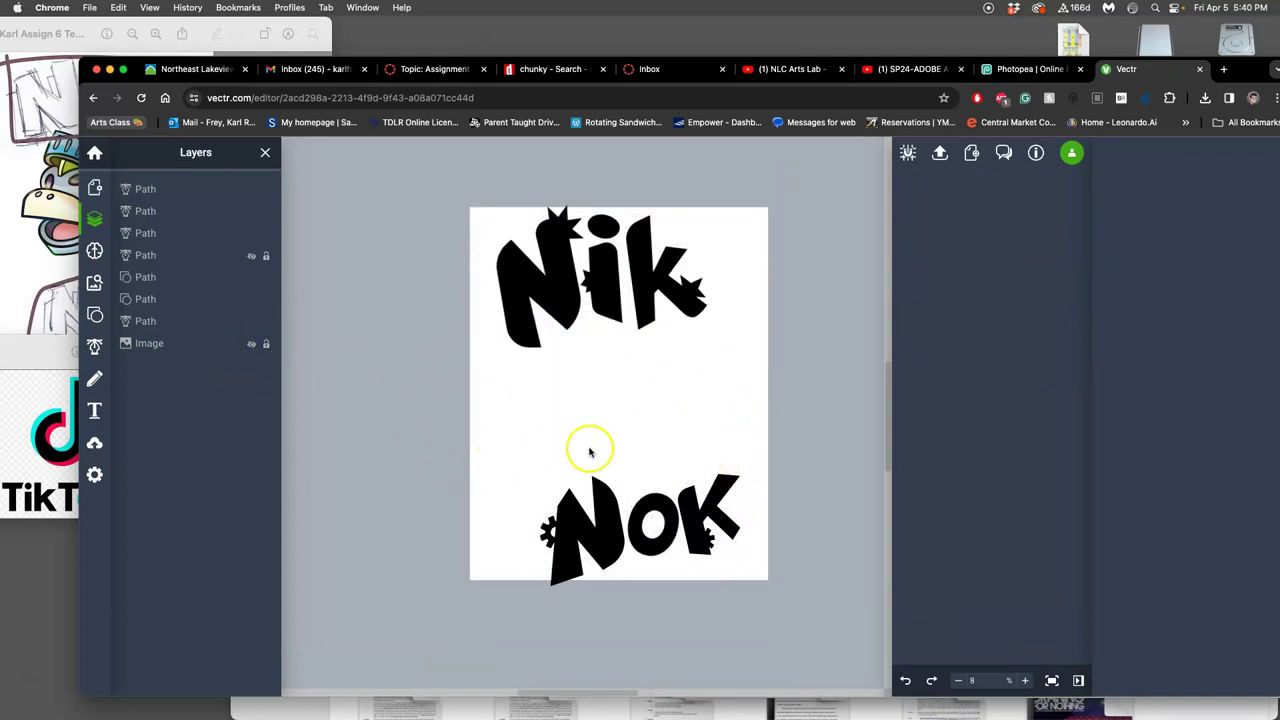
left_click(940, 157)
left_click(958, 287)
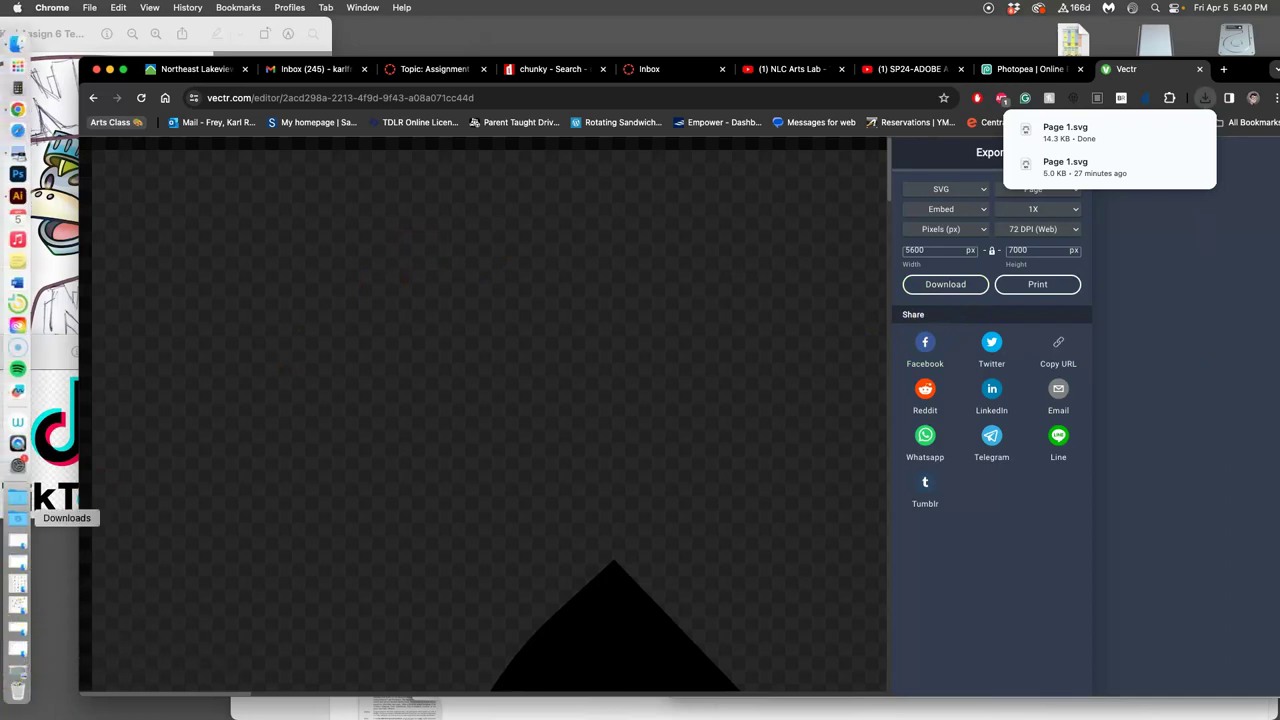
Take the exported Page 1.svg from the Downloads folder and place it on the desktop beside the other files
left_click(12, 520)
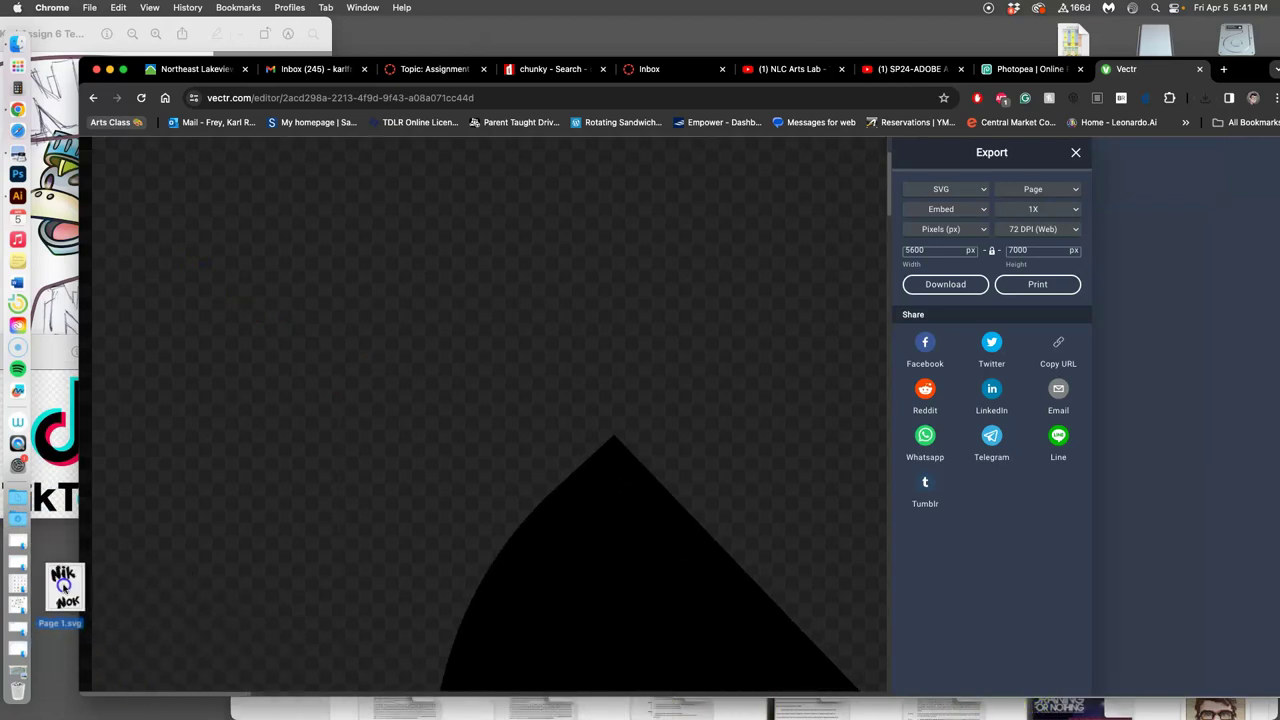
key("F11")
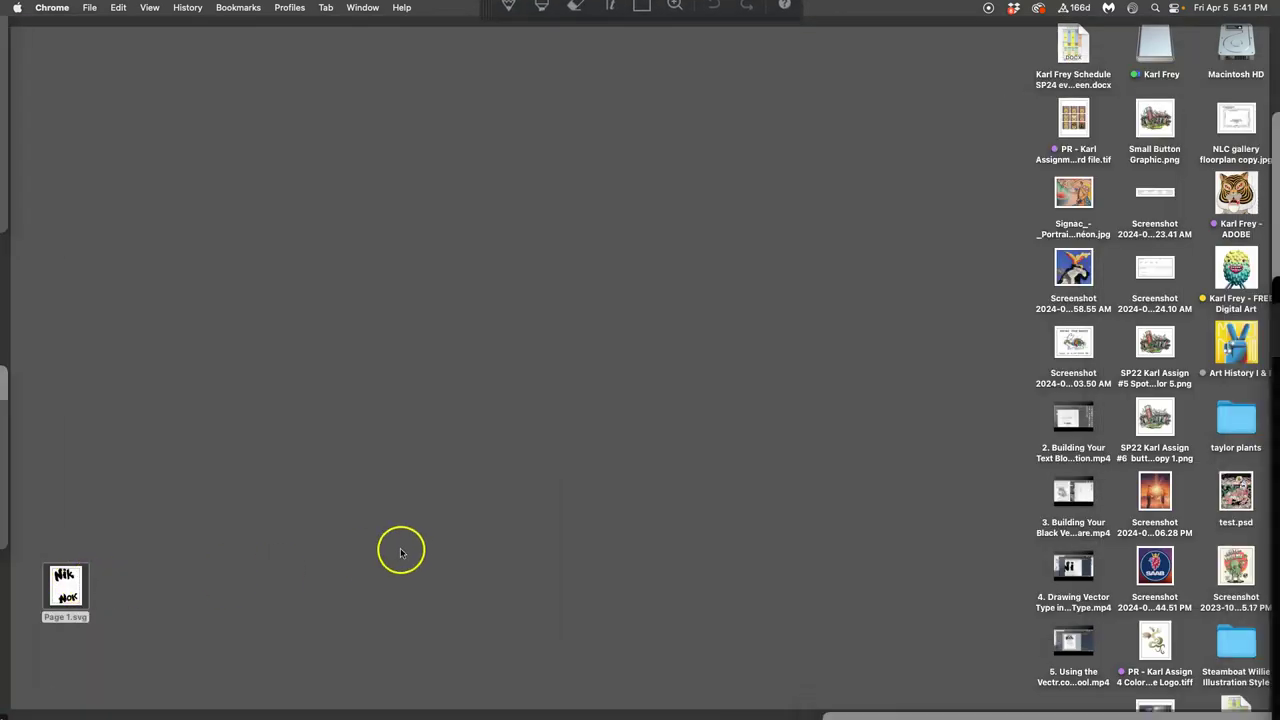
left_click_drag(72, 586, 975, 78)
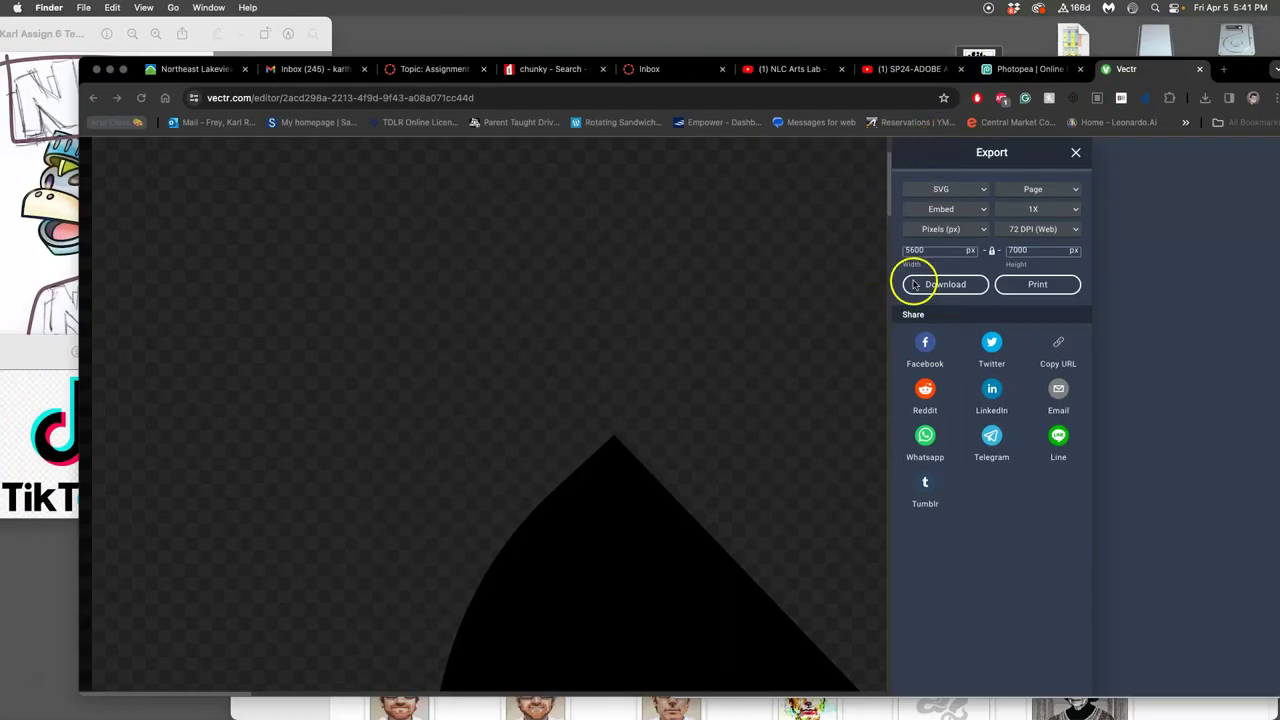
Close the export view and hide all the Nik letter paths so only the NOK lettering is shown
left_click(1075, 152)
left_click(1075, 152)
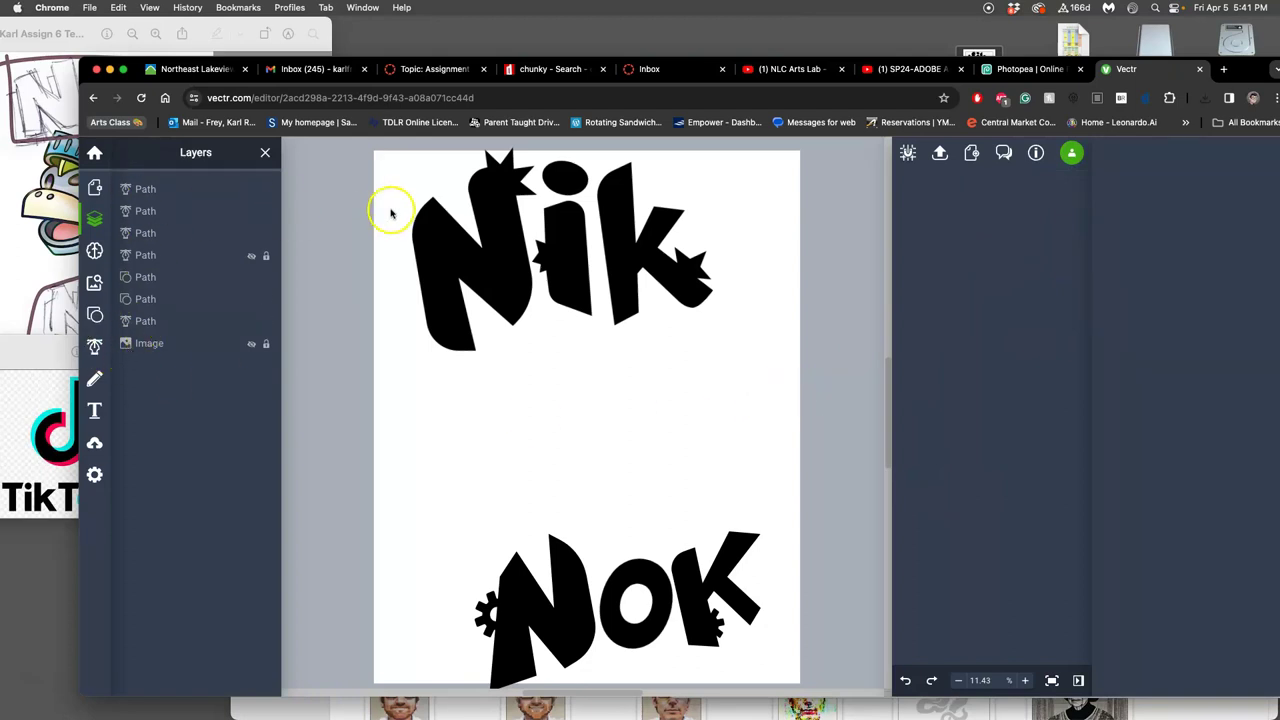
left_click_drag(365, 146, 763, 376)
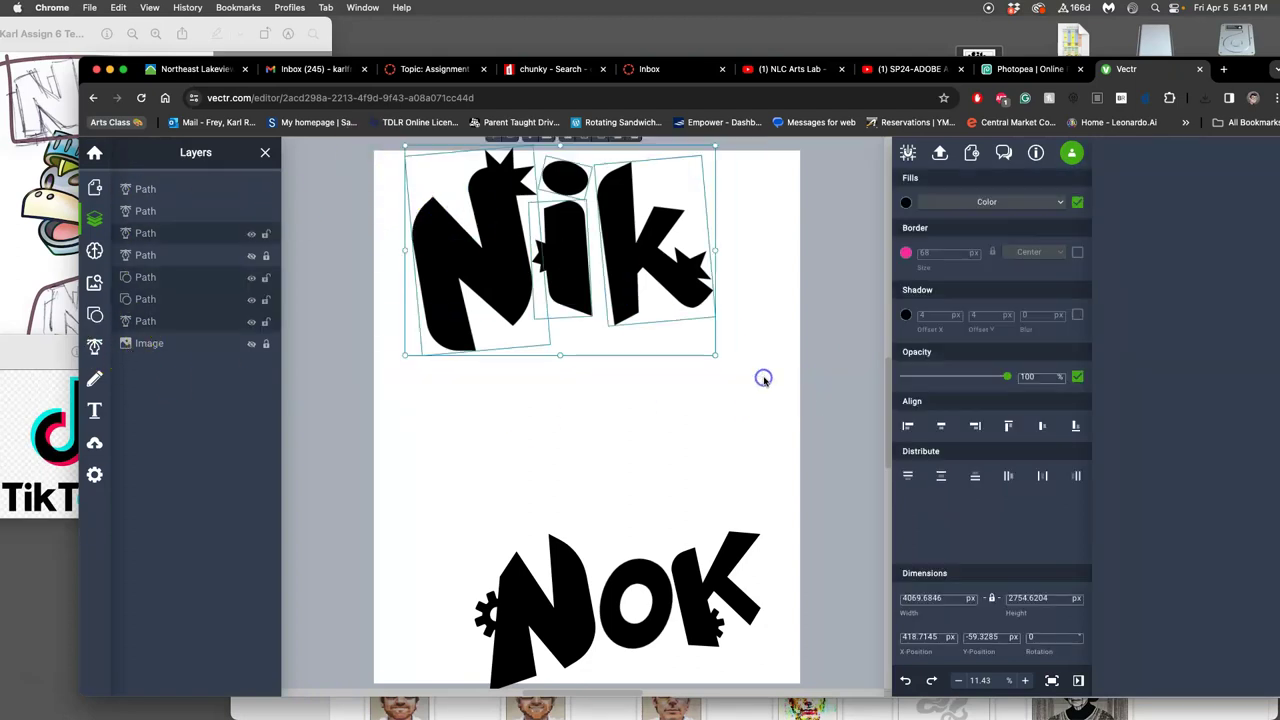
left_click(252, 234)
left_click(251, 277)
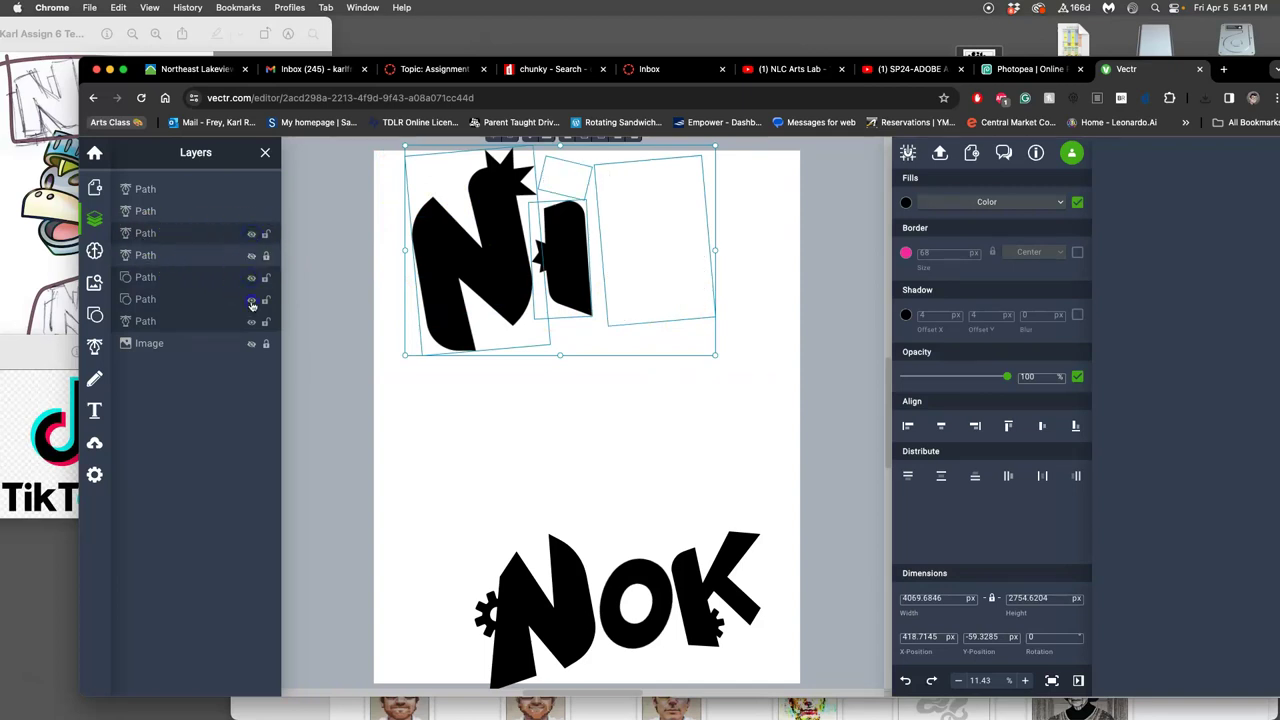
left_click(252, 300)
left_click(252, 322)
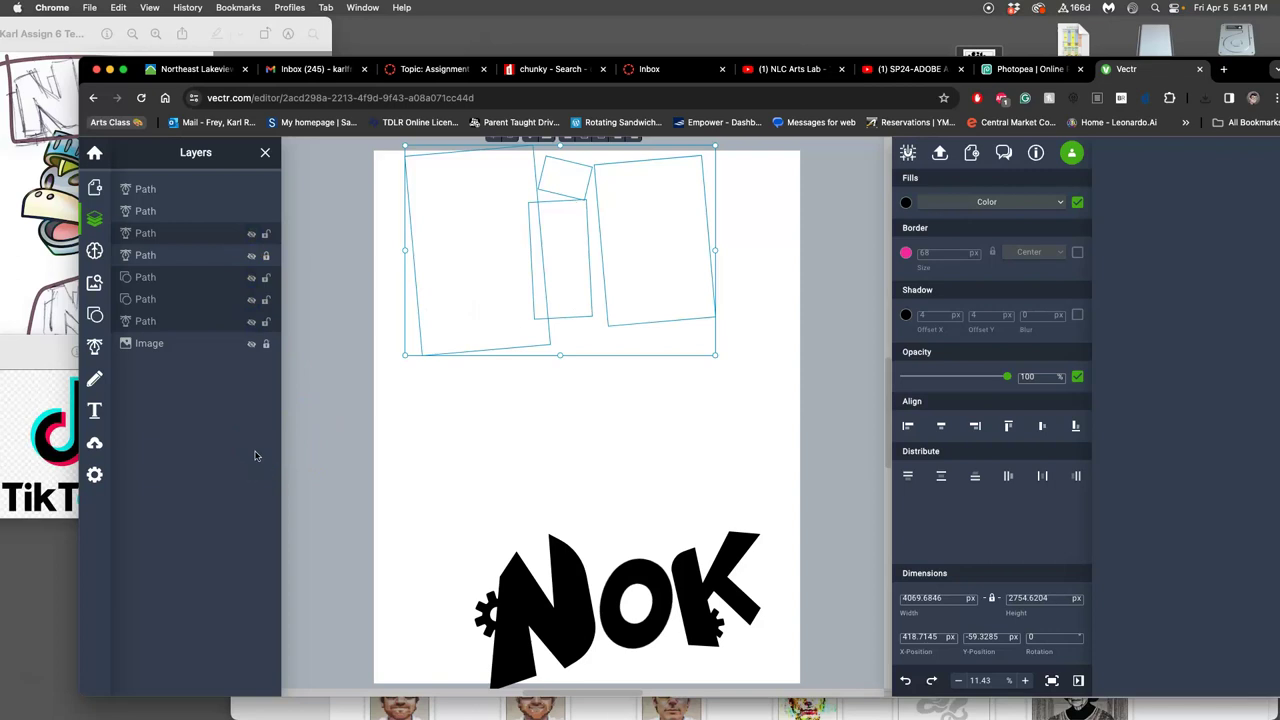
left_click(314, 451)
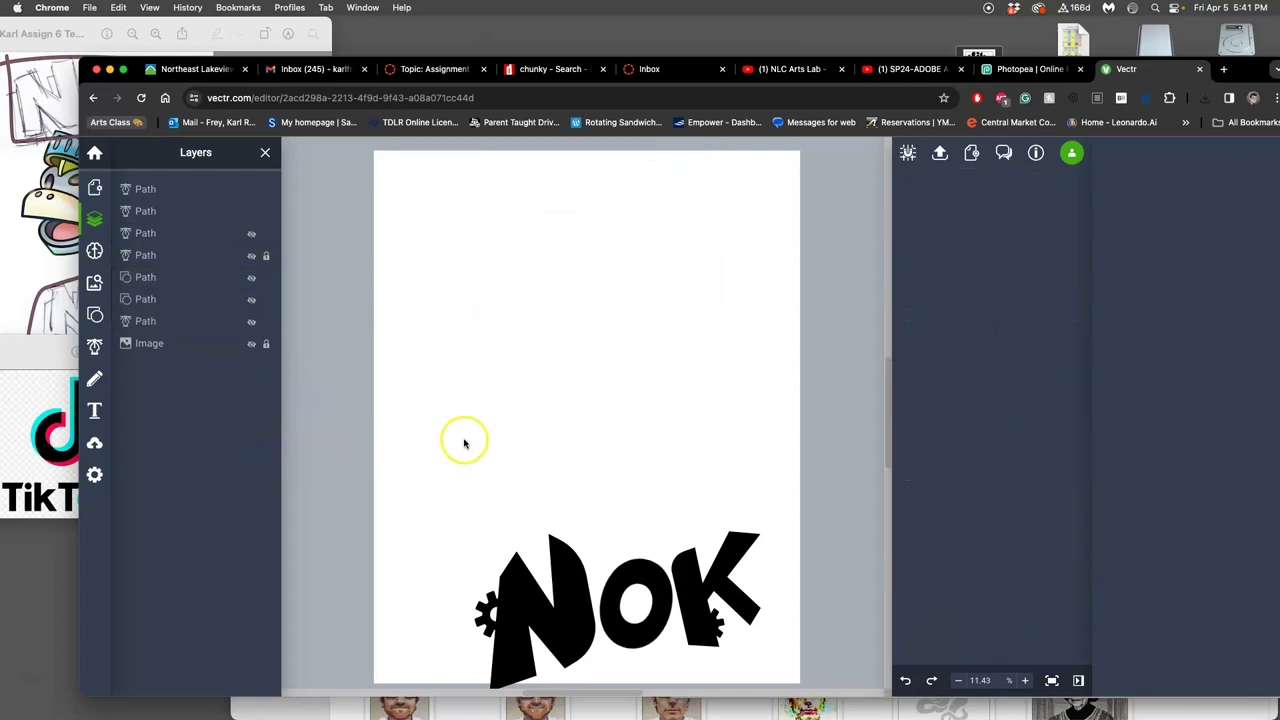
Download the page with only the NOK lettering as an SVG at 5600 × 7000 px
scroll(632, 509, "down", 3)
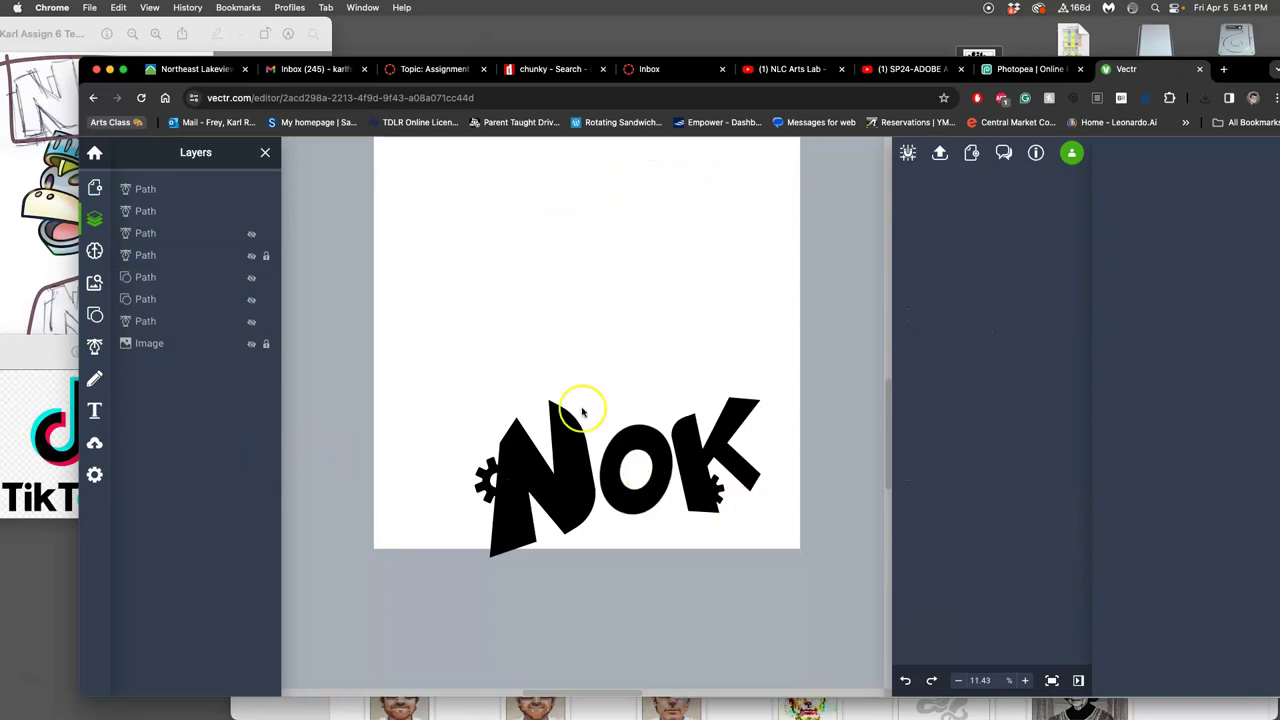
left_click(940, 153)
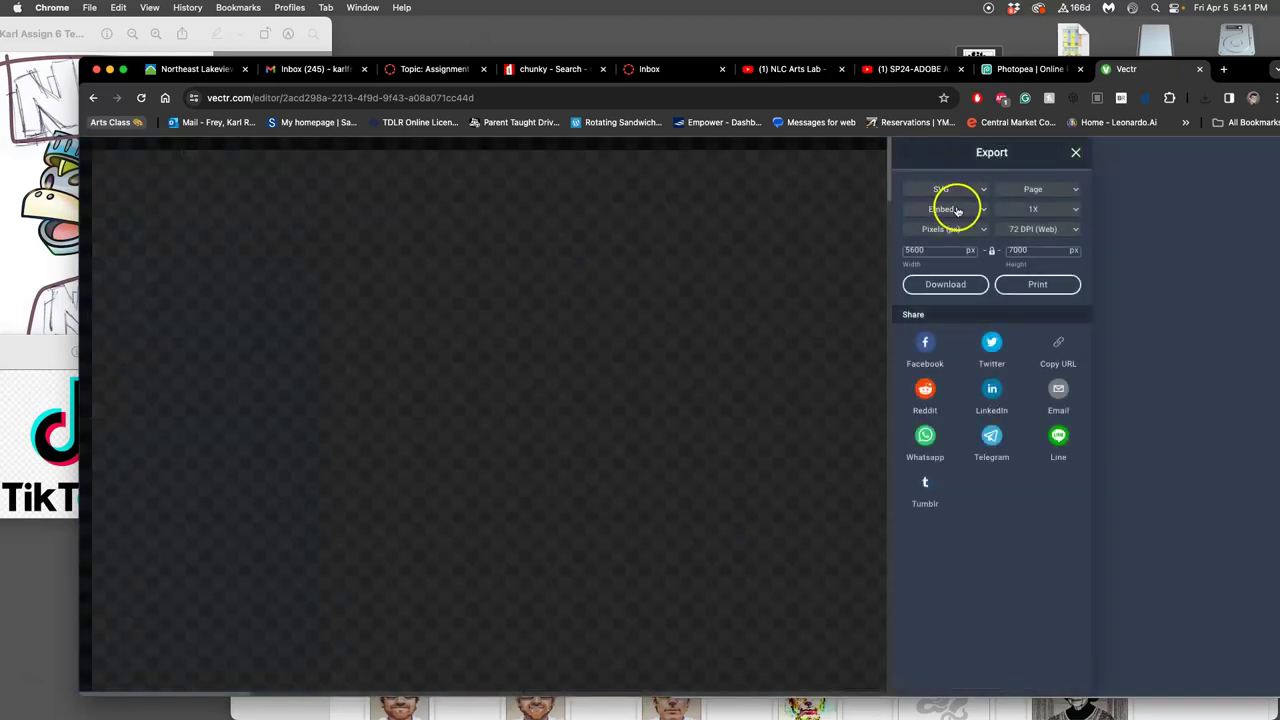
left_click(948, 286)
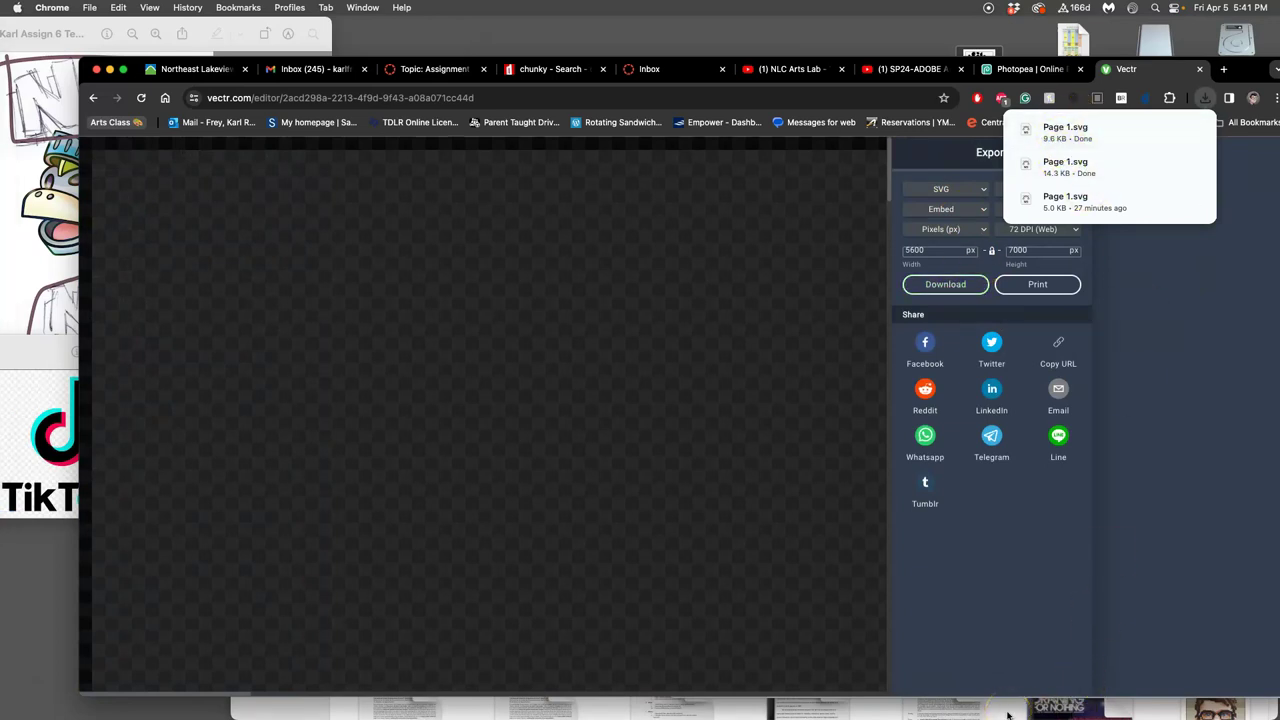
Rename the full-logo Page 1.svg on the desktop to Nik Nok.svg
key("F11")
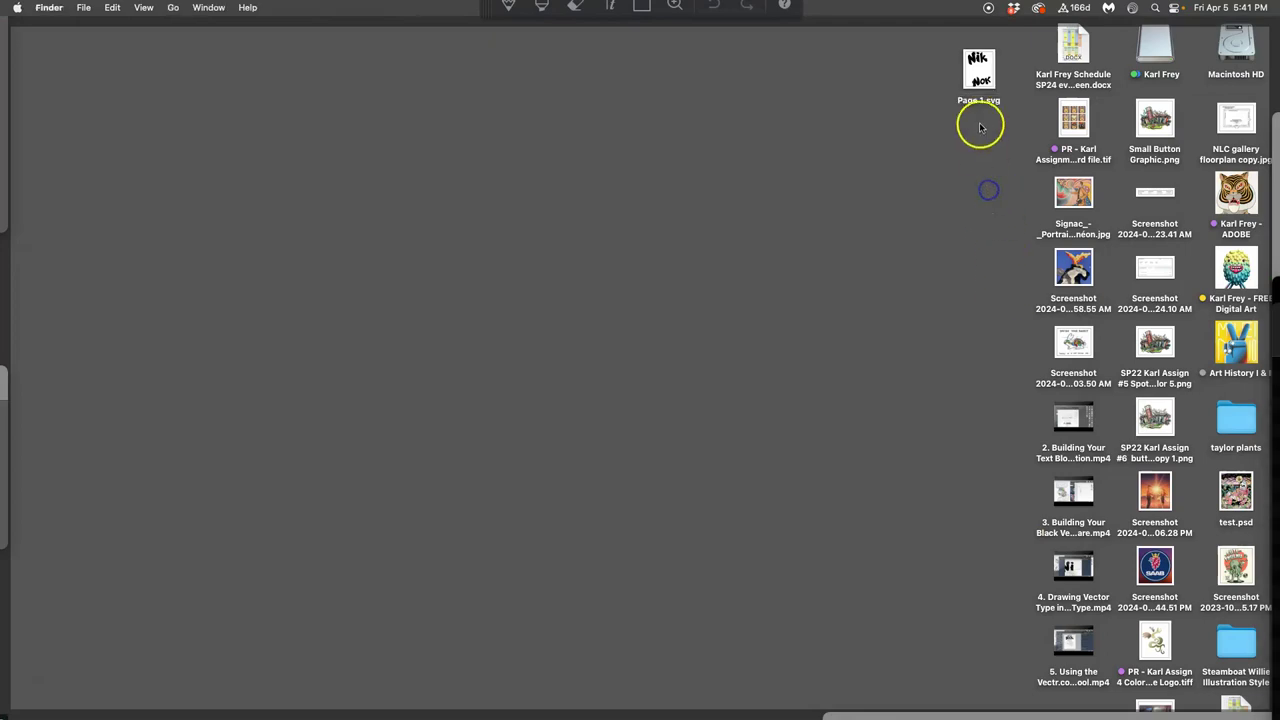
left_click(978, 102)
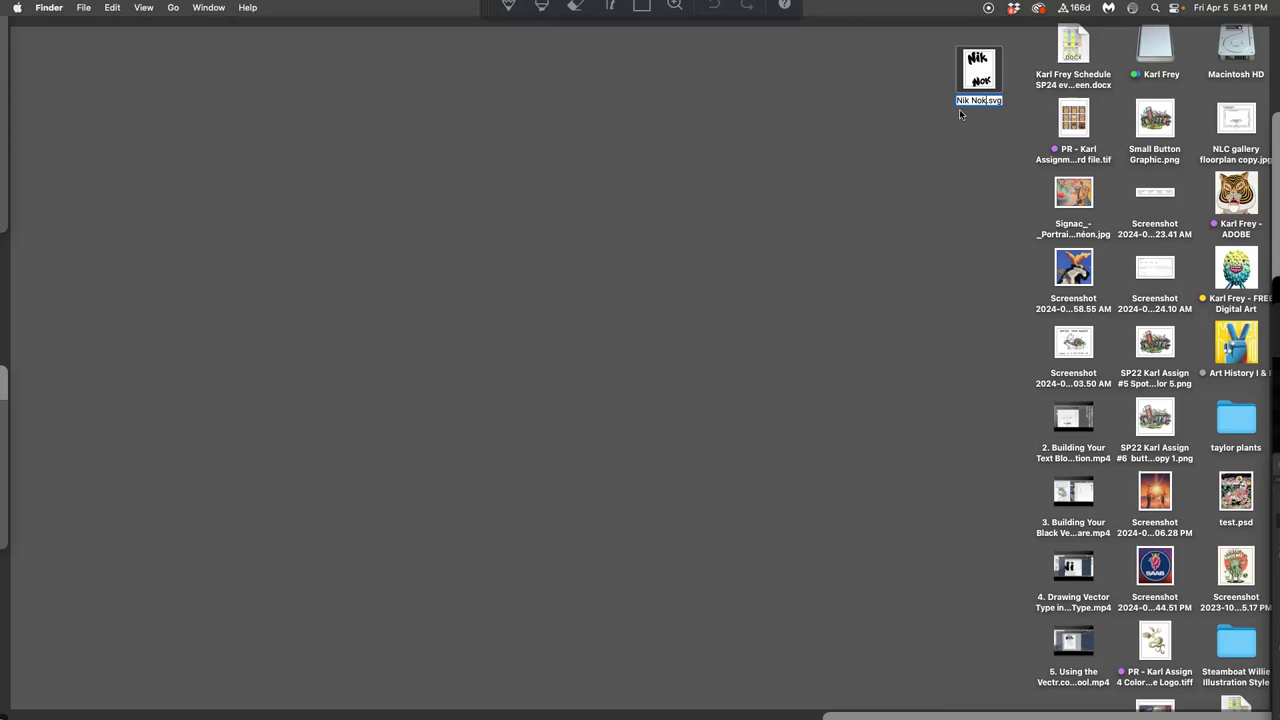
left_click(910, 150)
Move the exported NOK-only SVG from the Downloads folder to the desktop below Nik Nok.svg and rename it Nik.svg
mouse_move(4, 560)
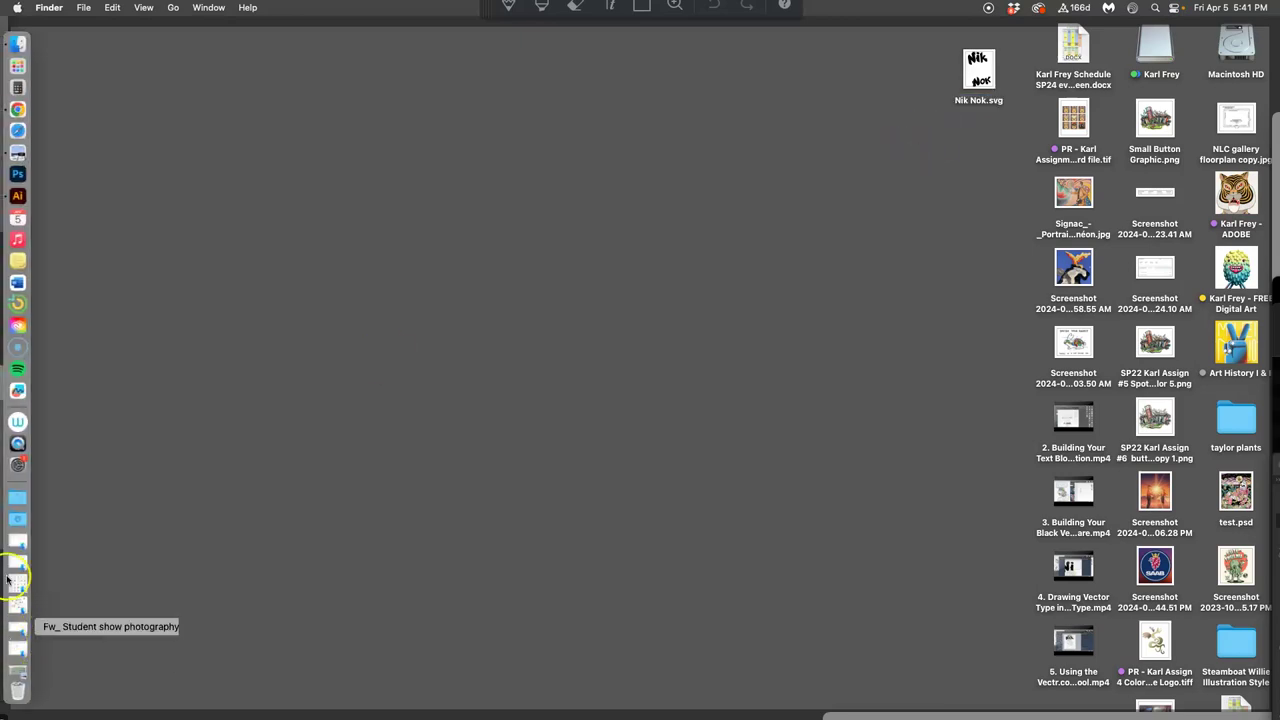
left_click(12, 520)
left_click_drag(96, 212, 978, 178)
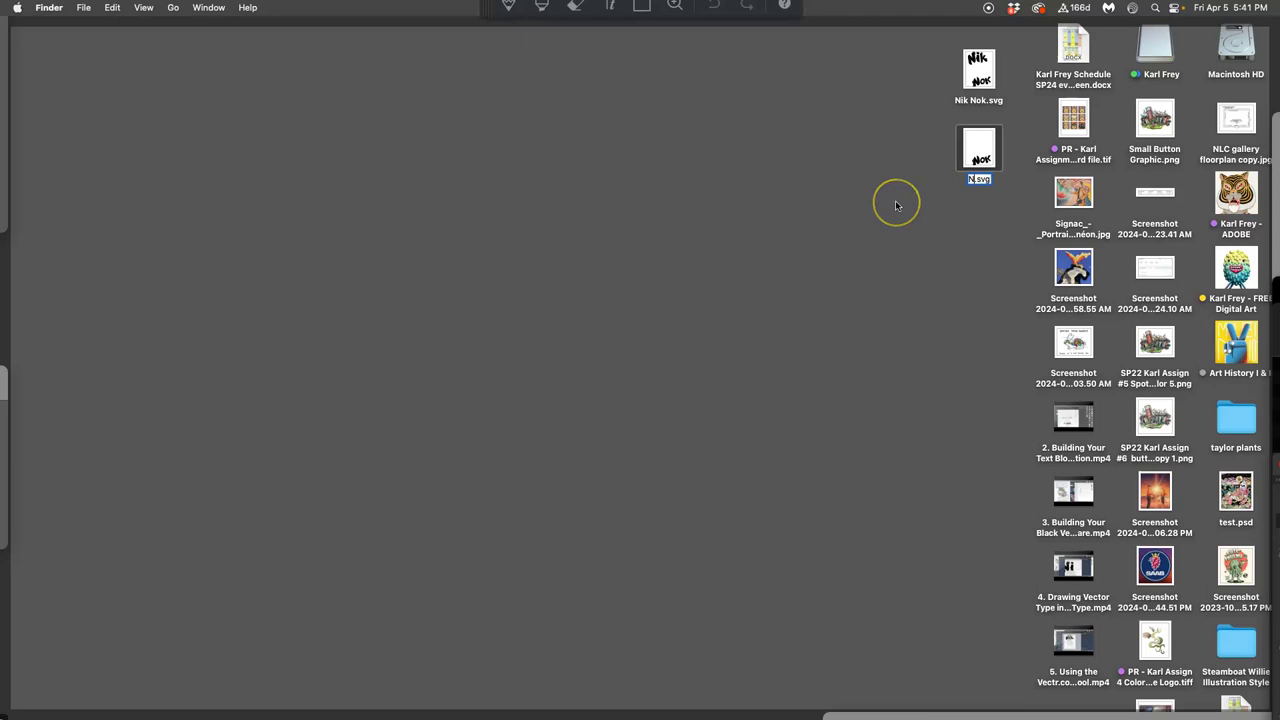
left_click(787, 277)
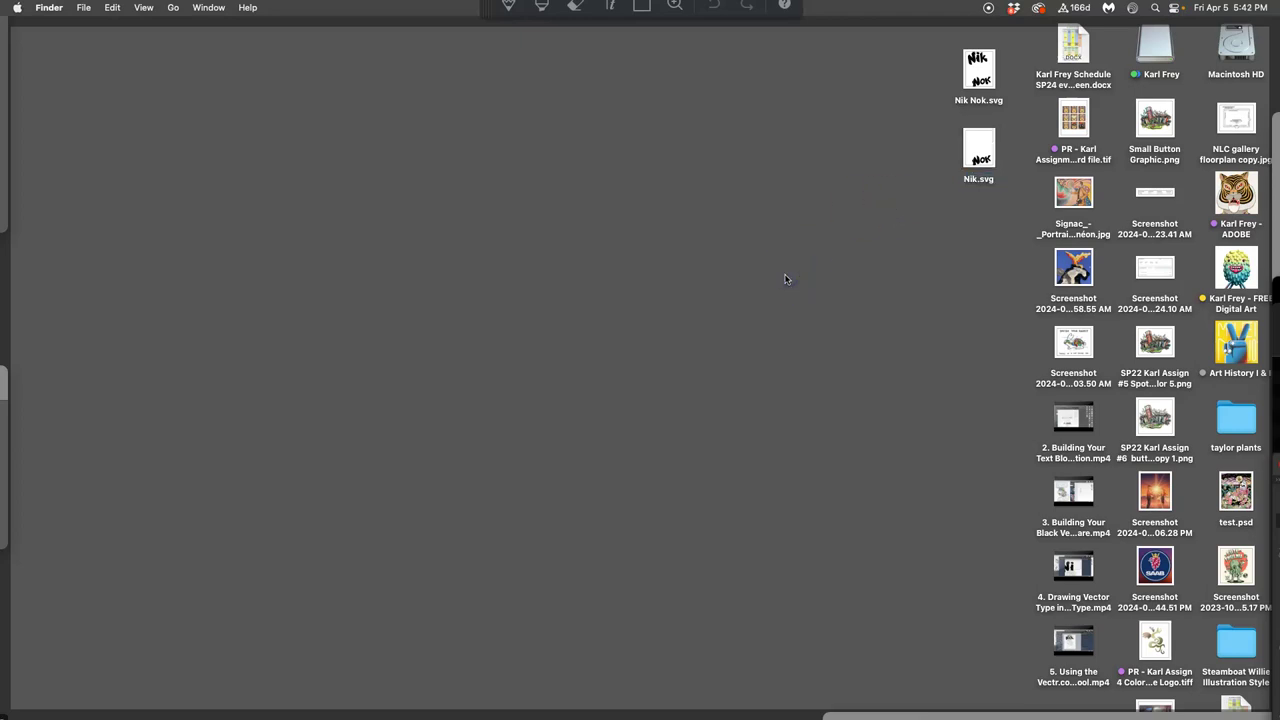
left_click(785, 279)
Switch to Illustrator, fit the whole Page 1.svg artboard in view and examine its NOK lettering
left_click(357, 447)
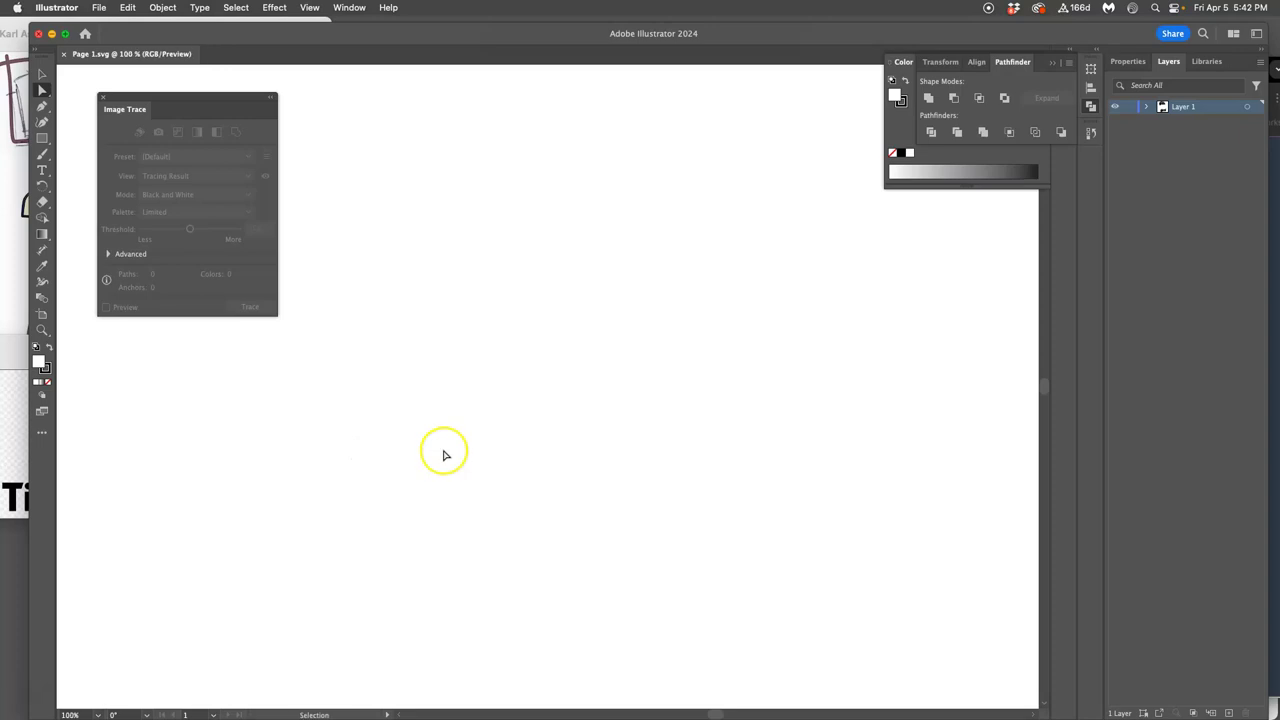
key("super+minus")
key("super+minus")
key("super+0")
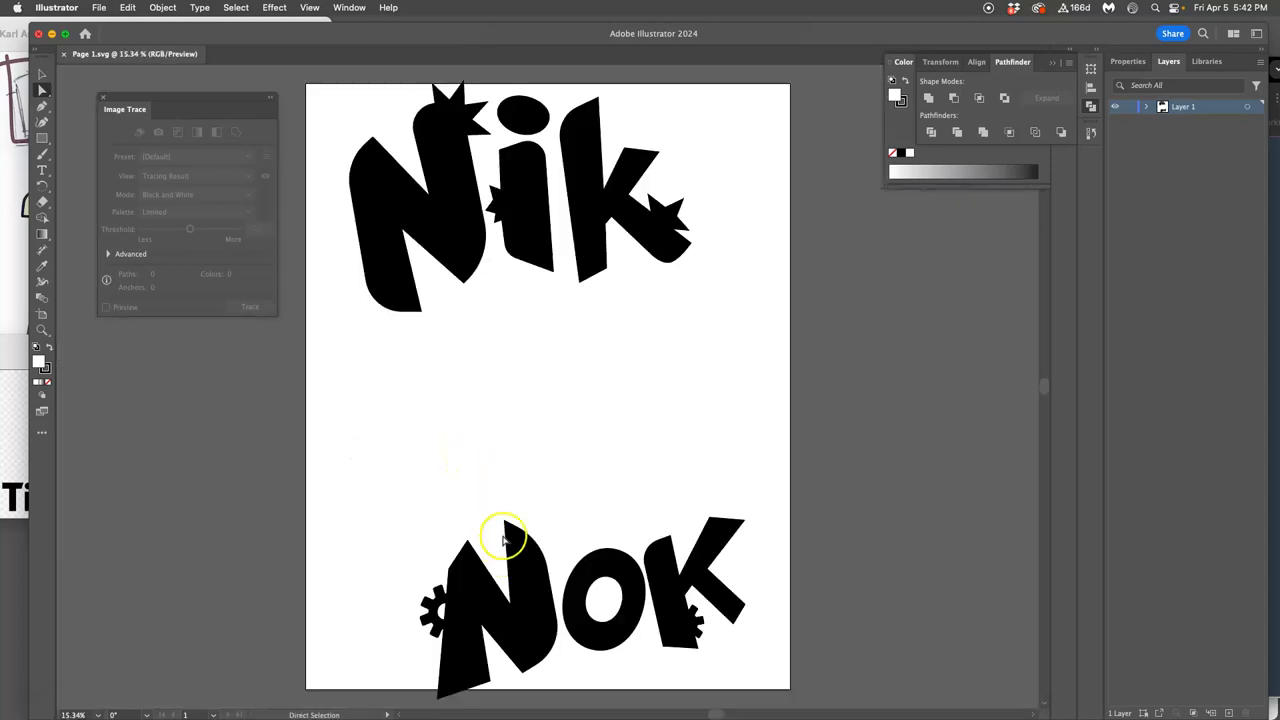
left_click_drag(376, 497, 663, 452)
Correct the name of the NOK-only SVG file on the desktop to Nok.svg
key("F11")
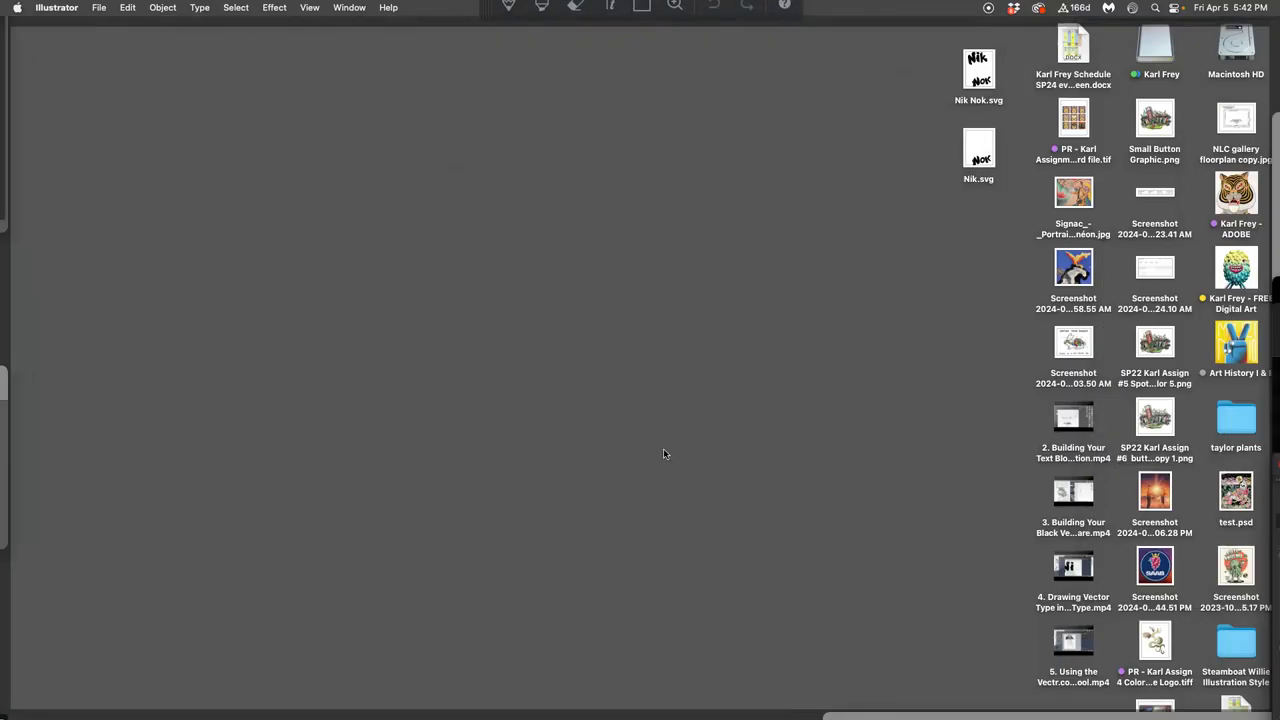
key("F11")
key("F11")
left_click(976, 180)
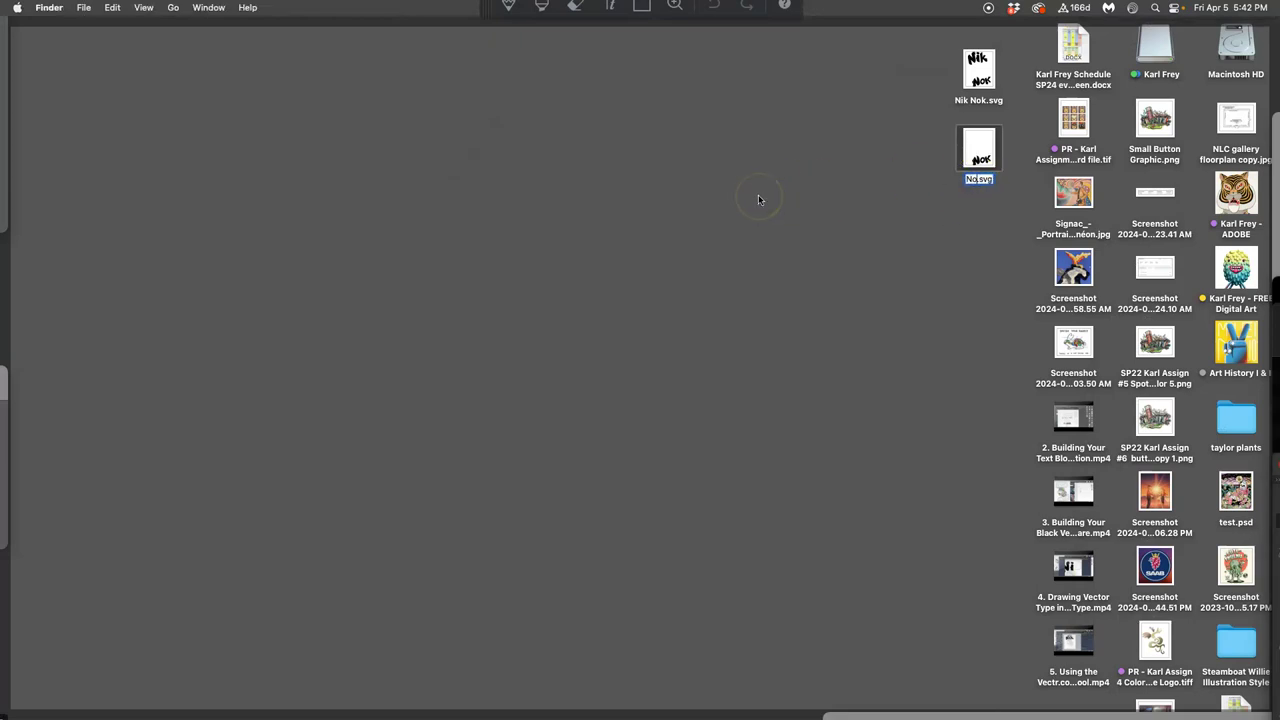
left_click(788, 219)
type("k")
left_click(780, 272)
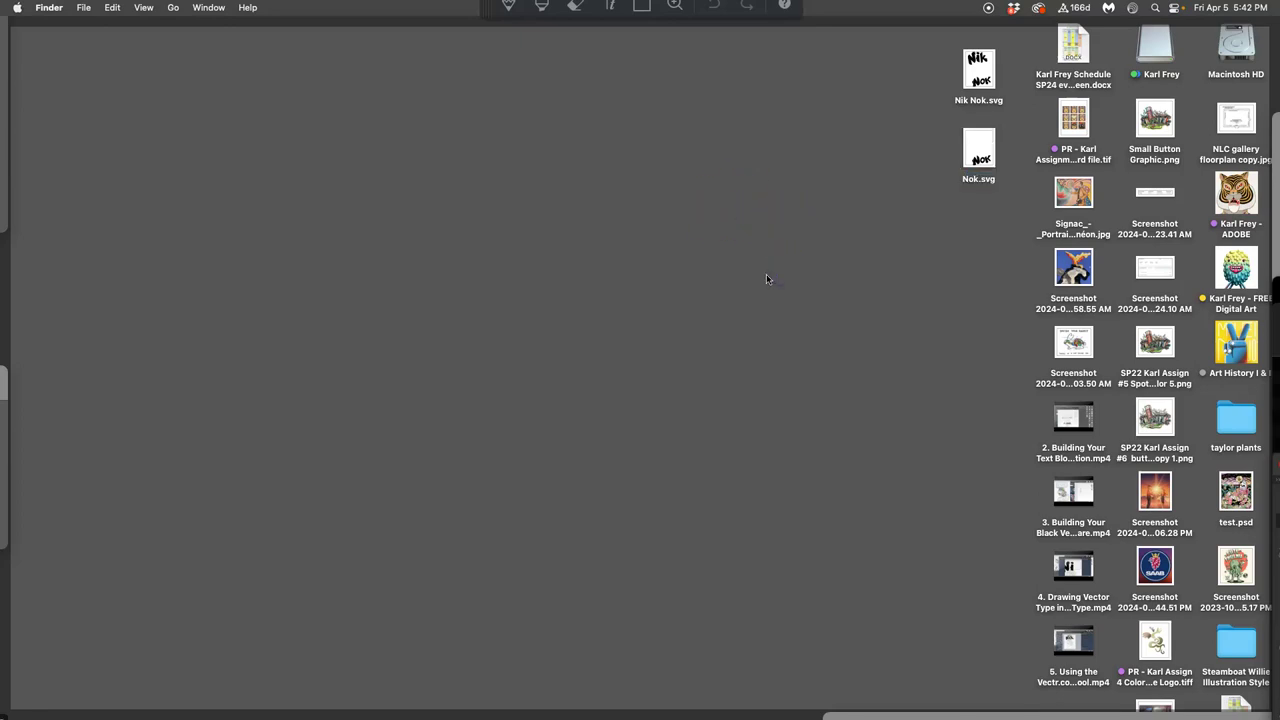
Select all the NOK lettering paths in Illustrator to inspect them, close the window and switch back to Vectr in Chrome
key("F11")
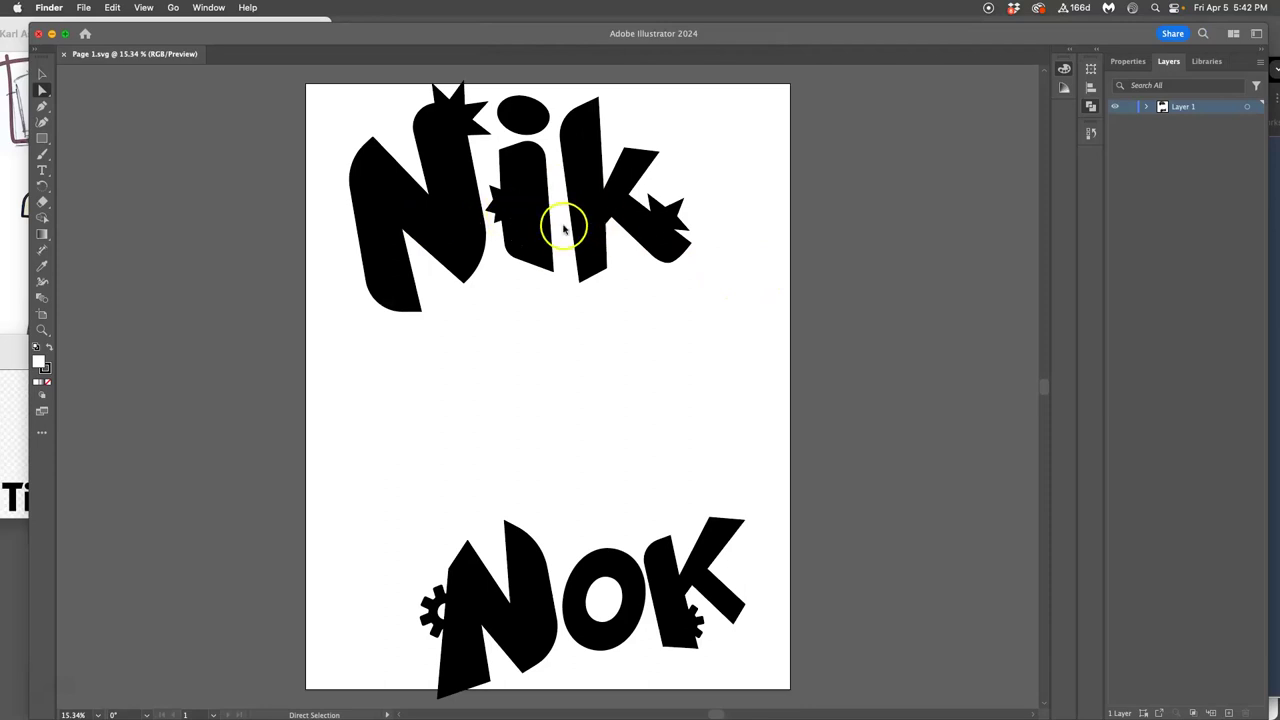
left_click(522, 300)
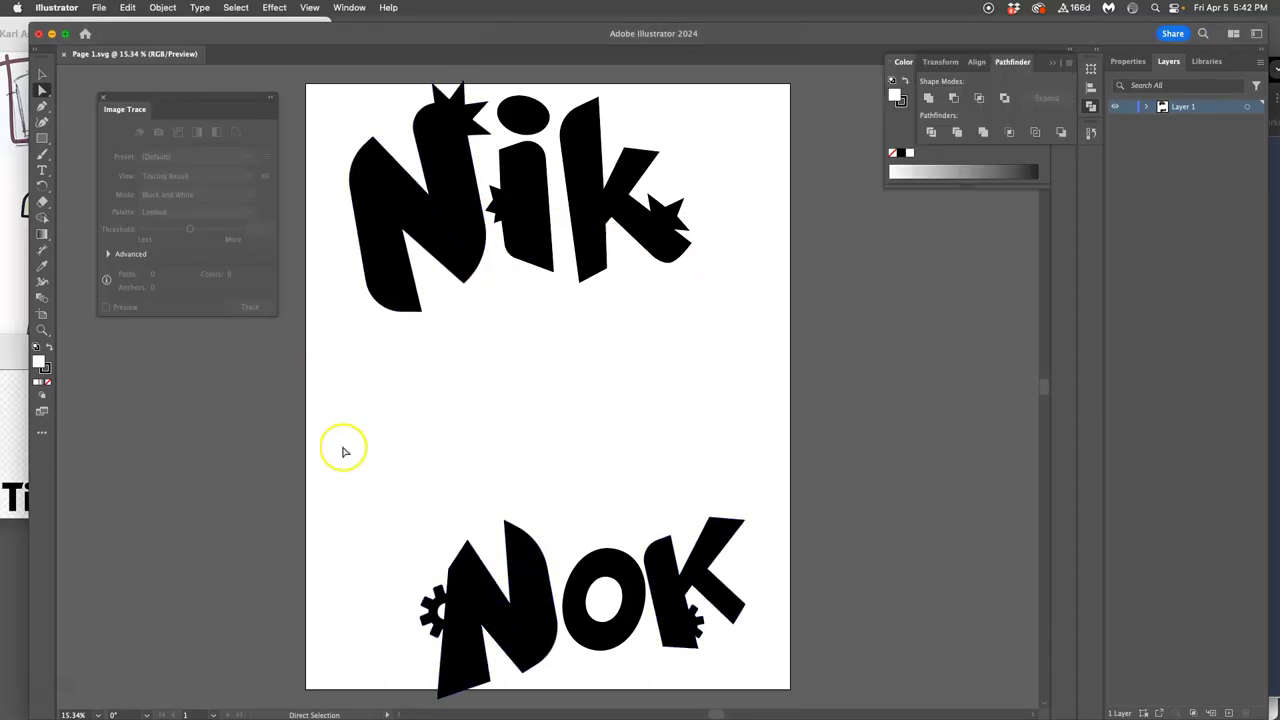
left_click_drag(386, 484, 790, 690)
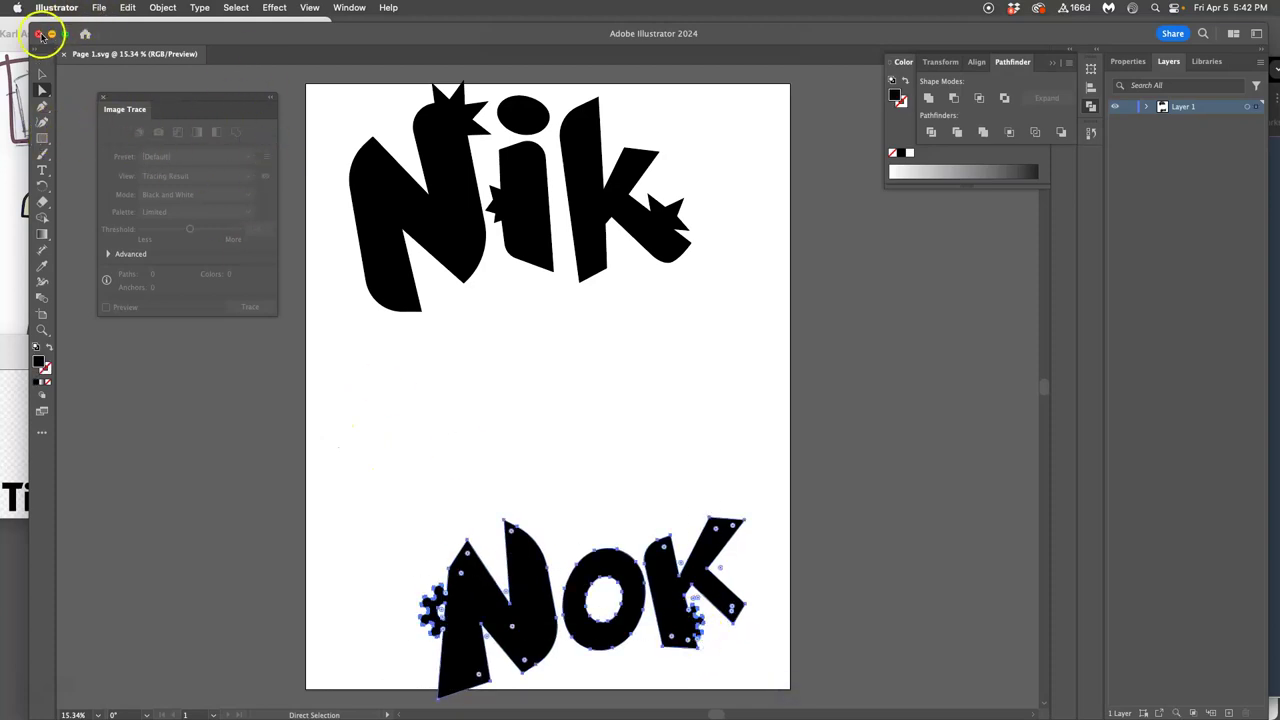
left_click(40, 34)
left_click(585, 249)
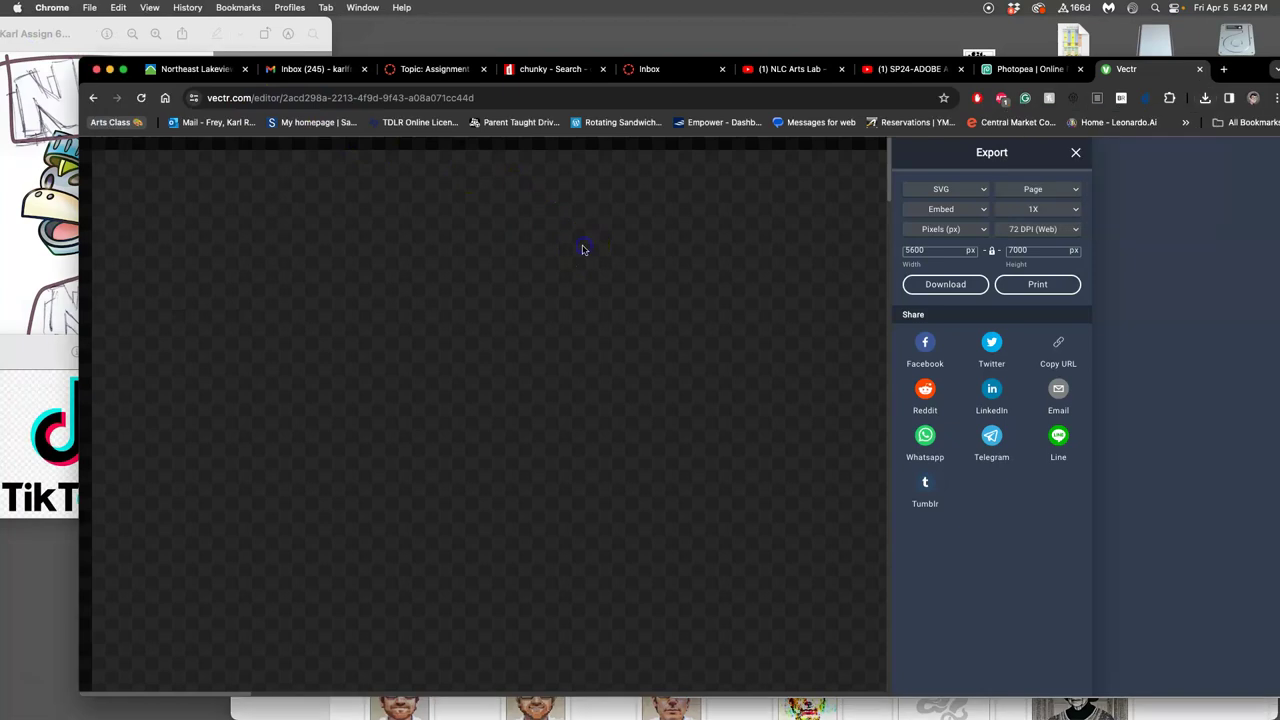
Close the export view, show all the Nik letter paths again and hide the NOK letter paths
left_click(1075, 153)
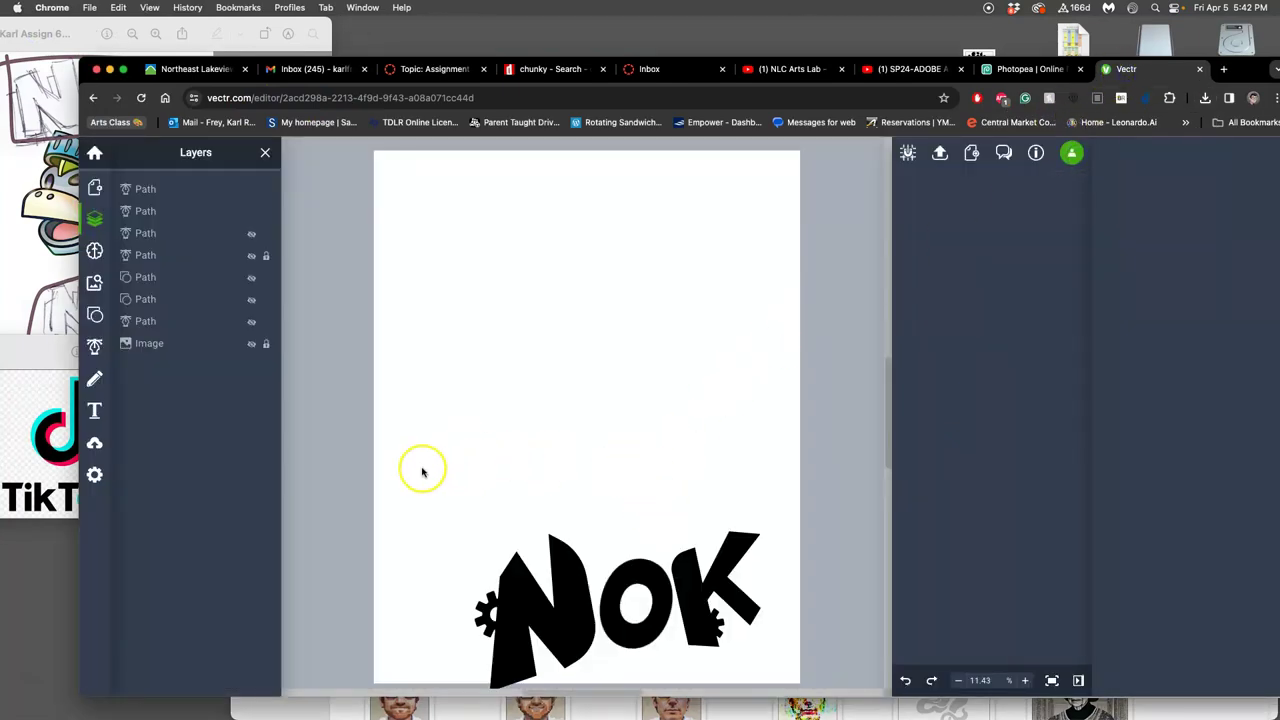
left_click_drag(427, 474, 794, 654)
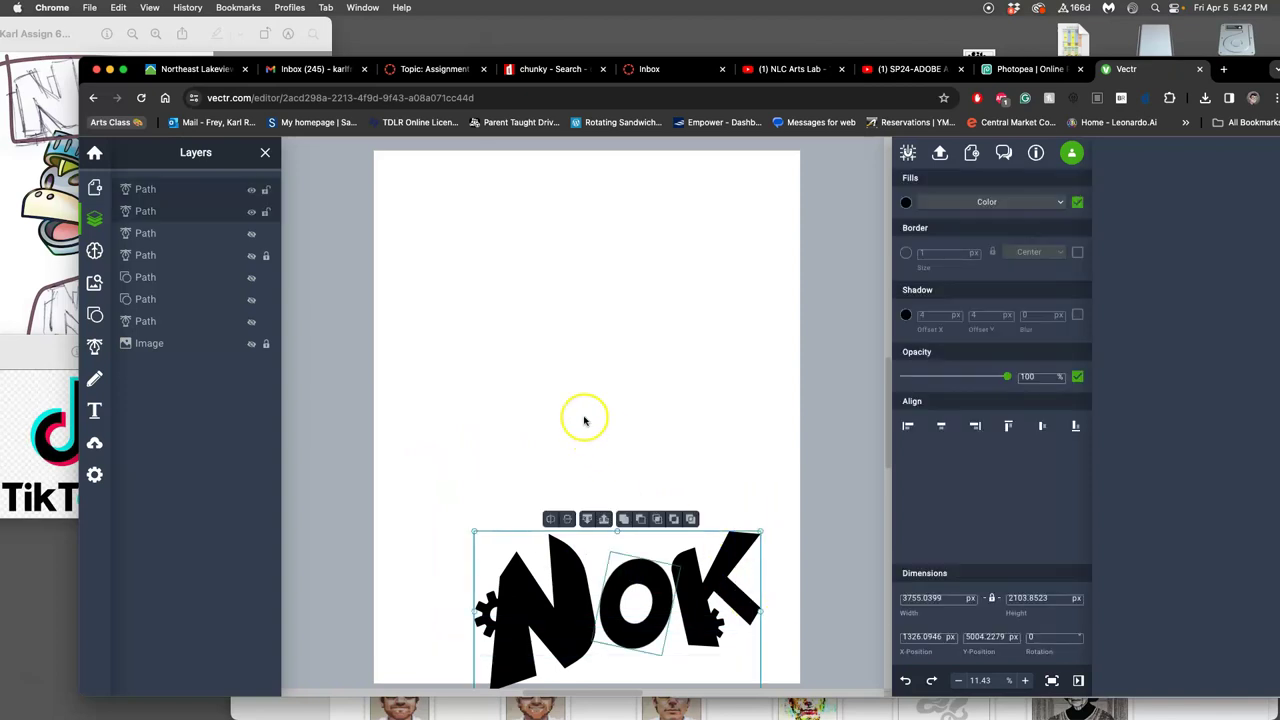
left_click(251, 233)
left_click(252, 279)
left_click(251, 299)
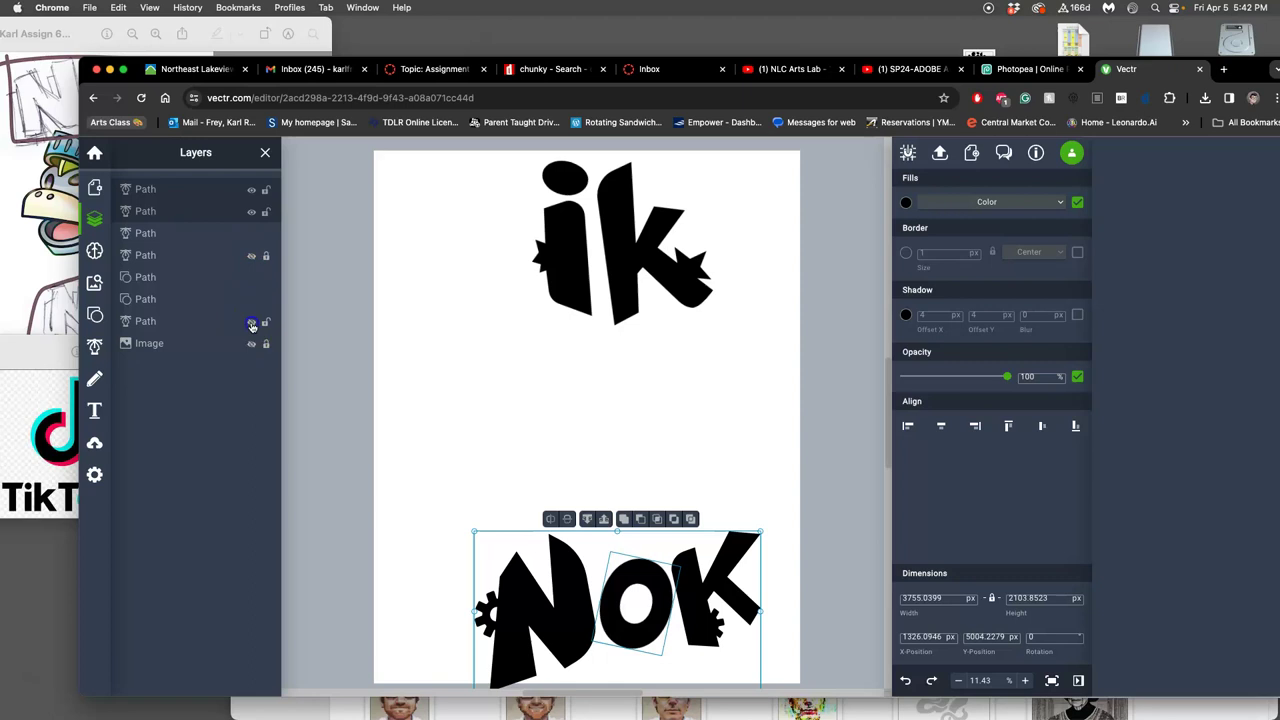
left_click(253, 257)
left_click(251, 210)
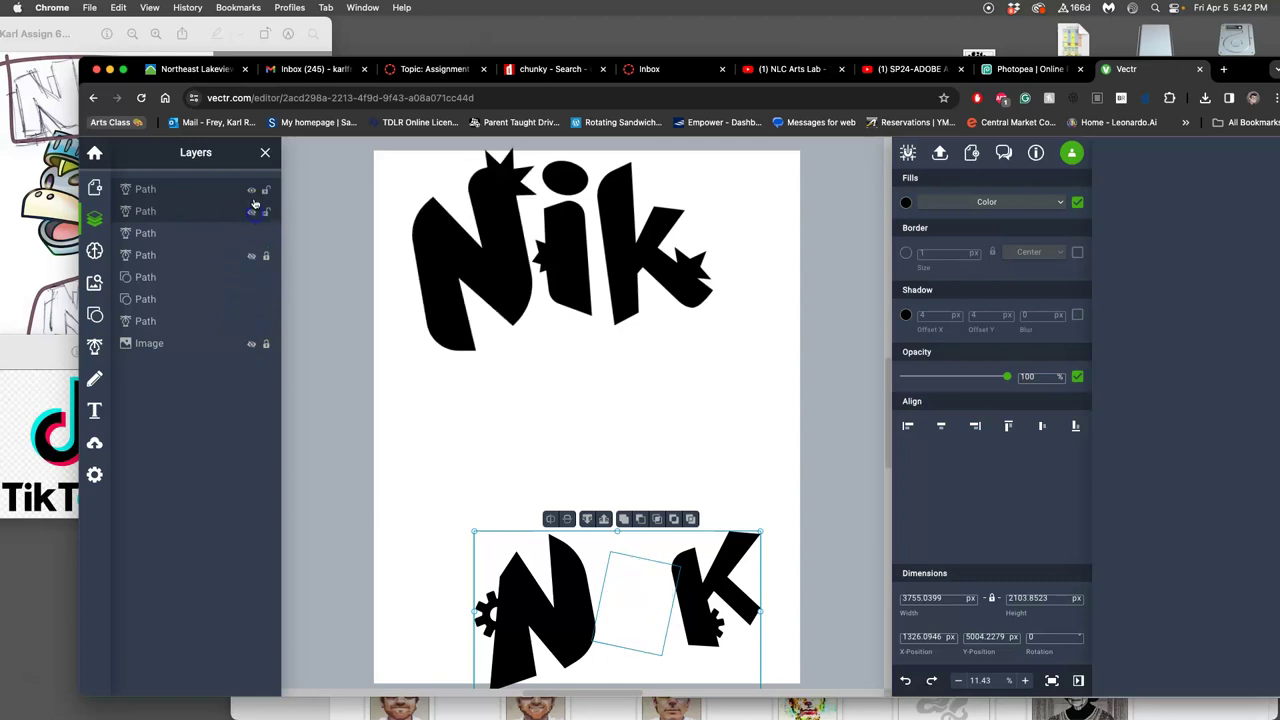
left_click(252, 190)
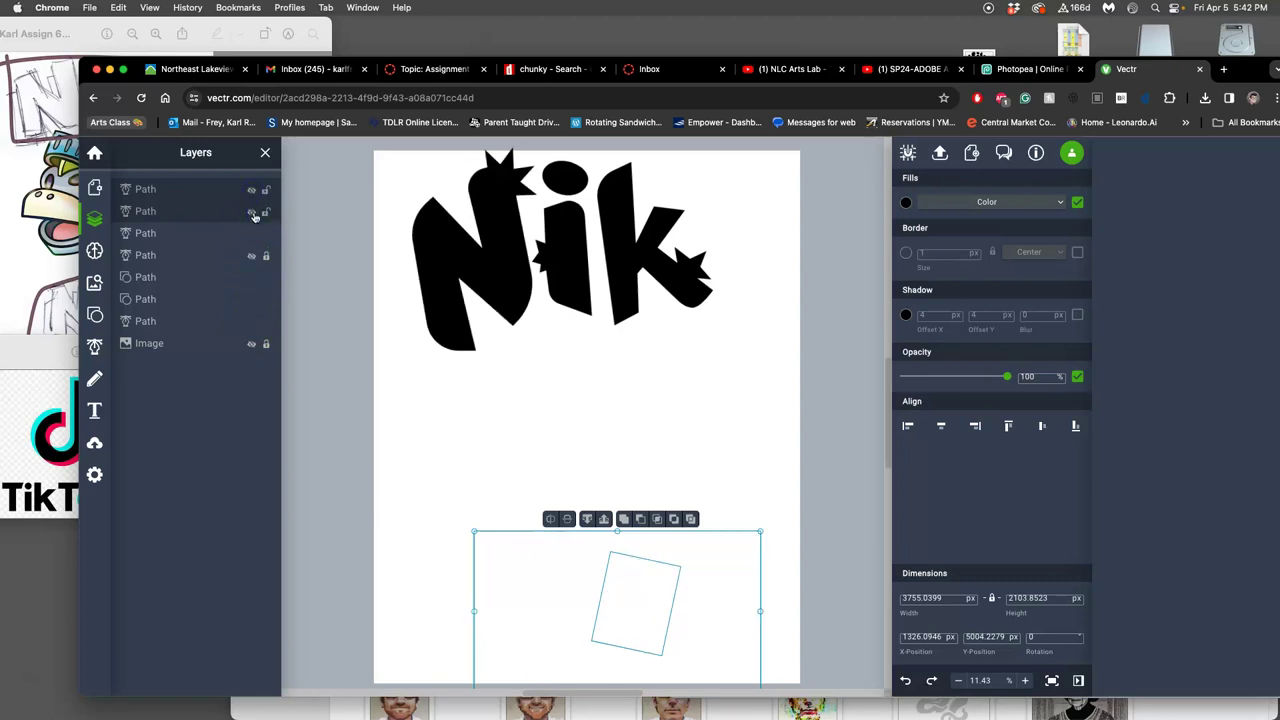
left_click(300, 420)
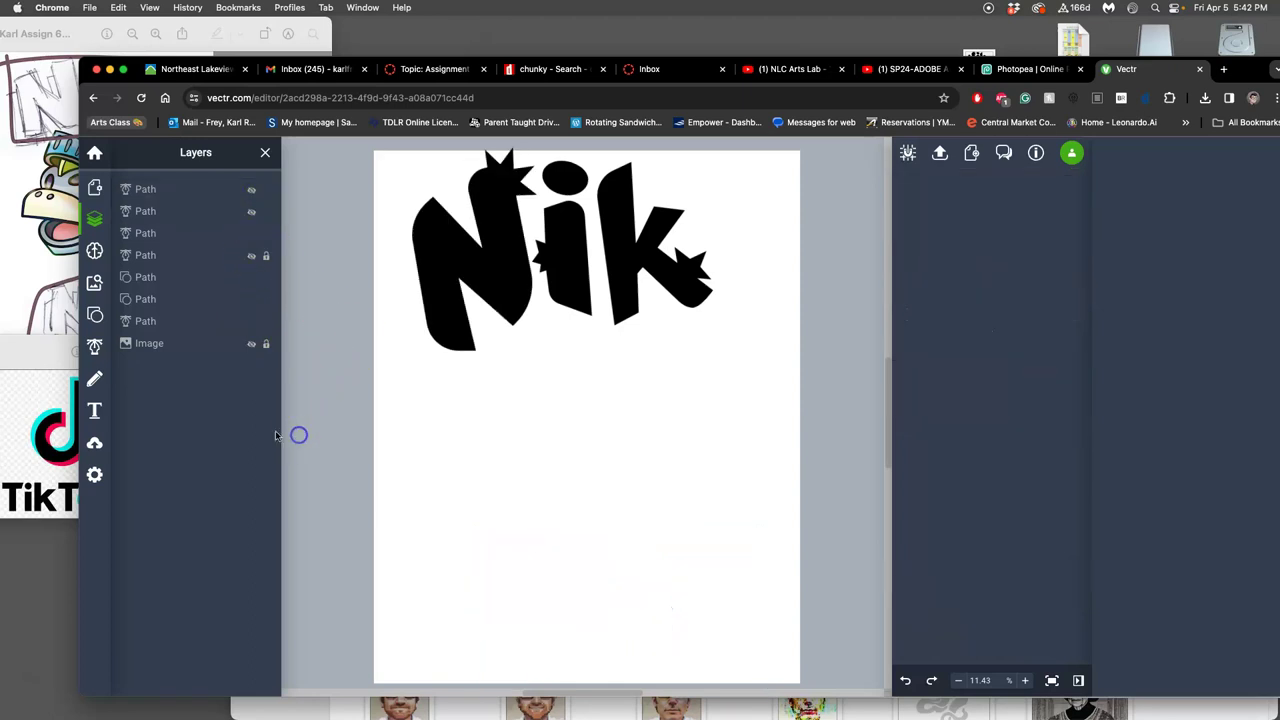
Download the Nik-only page as an SVG at 5600 × 7000 px and move the file from Downloads to the desktop
left_click(942, 156)
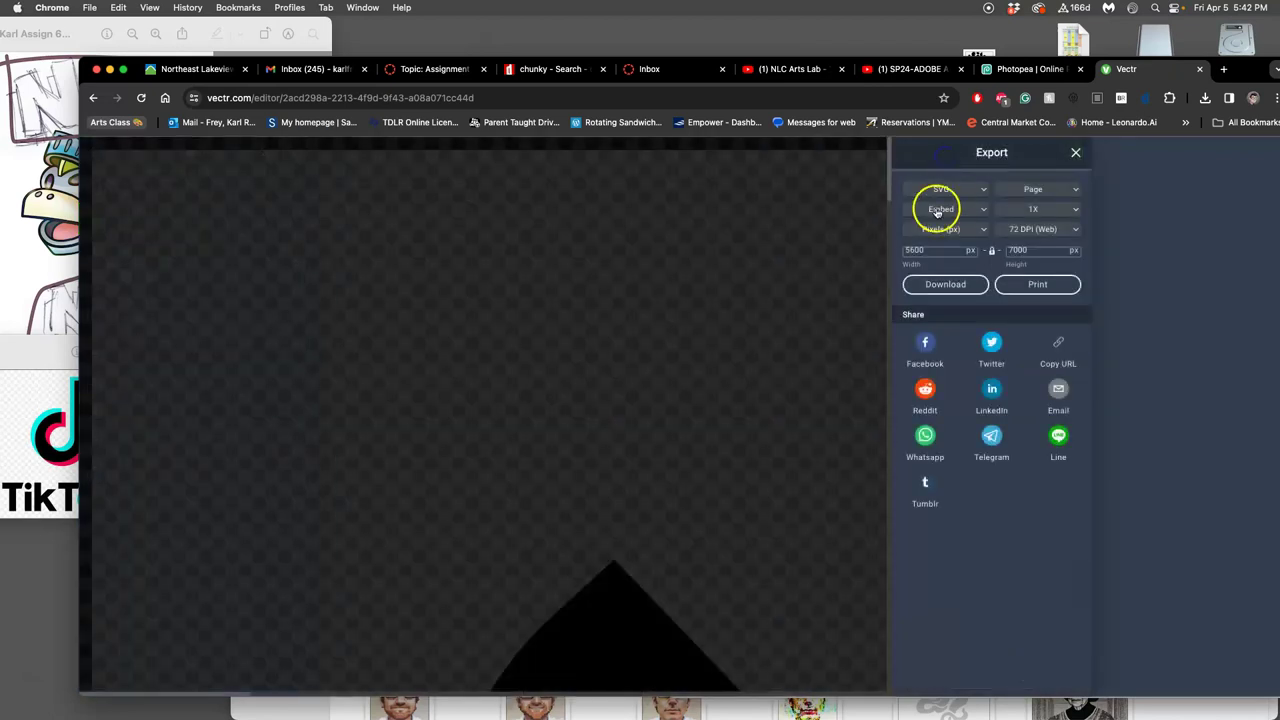
left_click(955, 287)
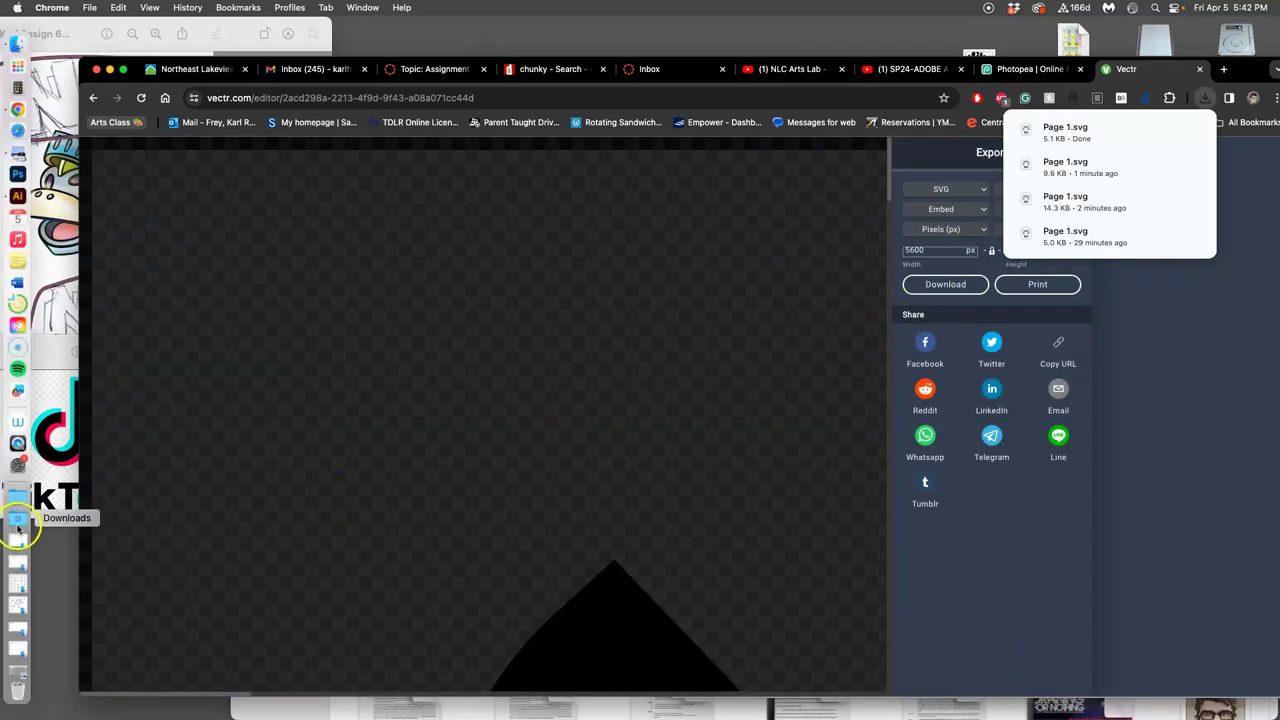
left_click(18, 520)
left_click_drag(97, 230, 836, 42)
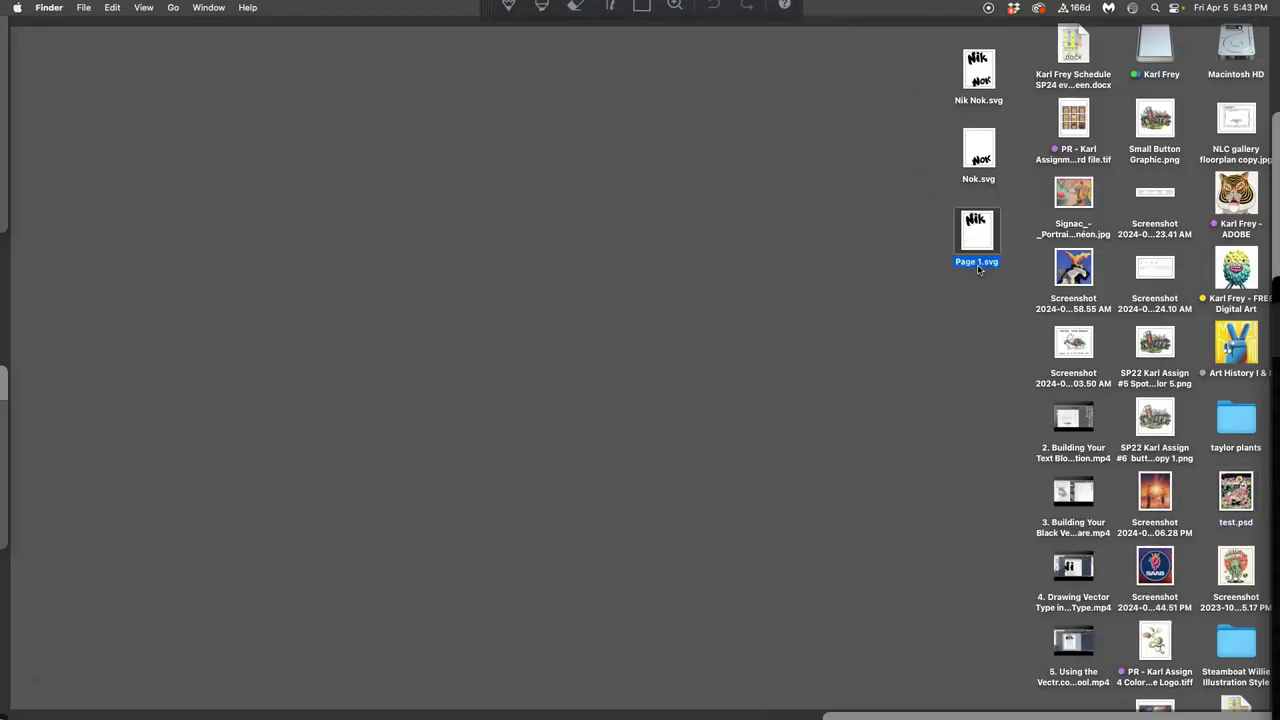
Place the Nik-only Page 1.svg under the other two SVG files on the desktop and rename it Nik.svg
left_click(971, 300)
left_click(975, 266)
left_click(840, 342)
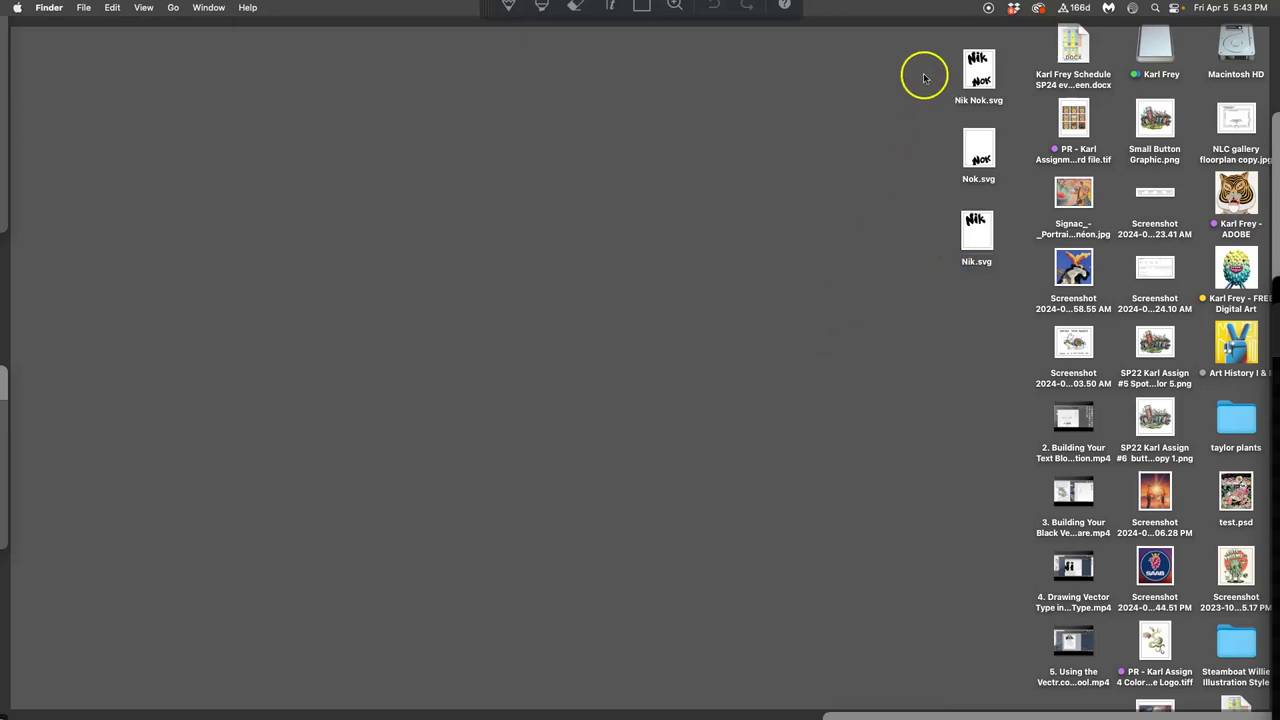
Select Nik Nok.svg, Nok.svg and Nik.svg on the desktop and close the Downloads folder window
left_click_drag(926, 82, 986, 256)
key("F11")
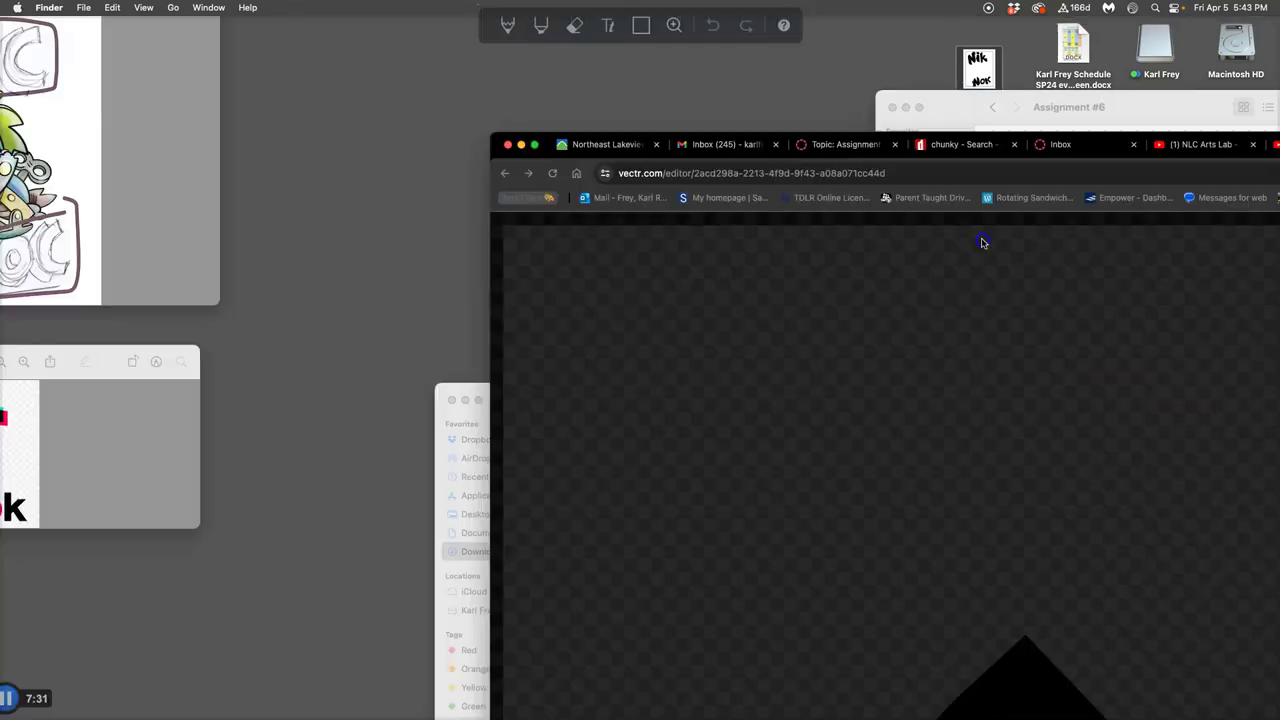
key("F11")
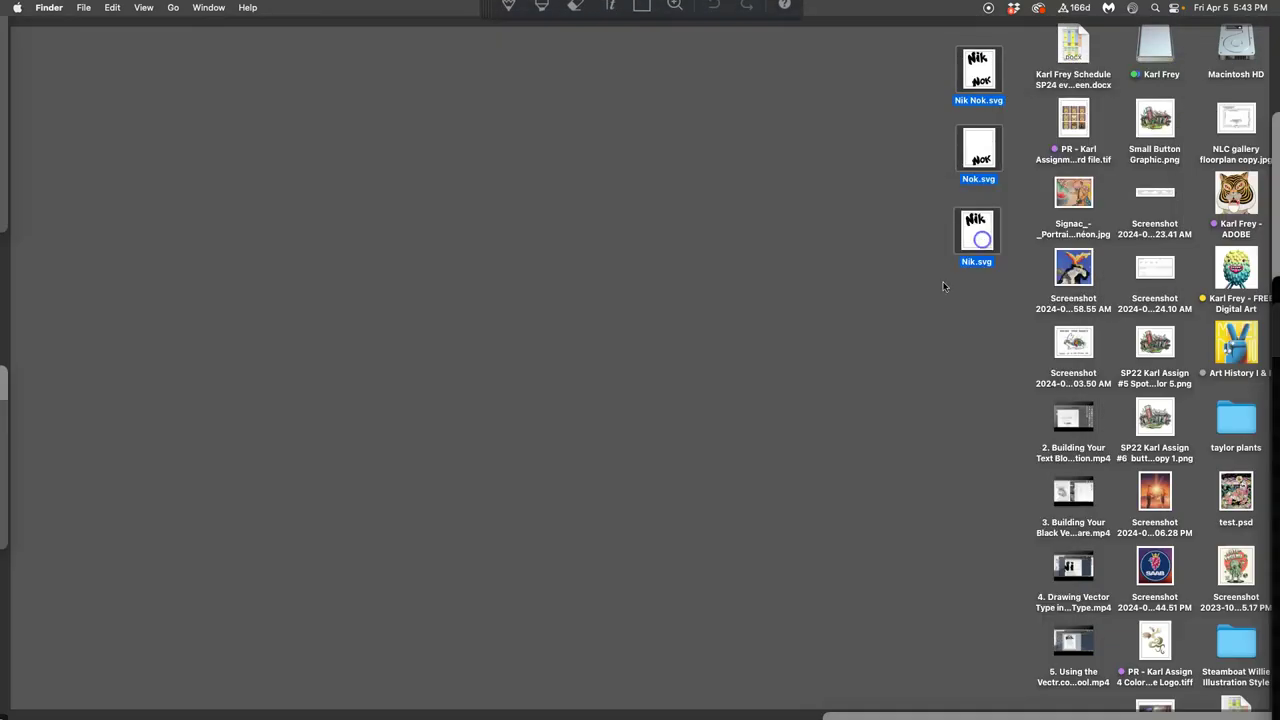
key("F11")
left_click(444, 712)
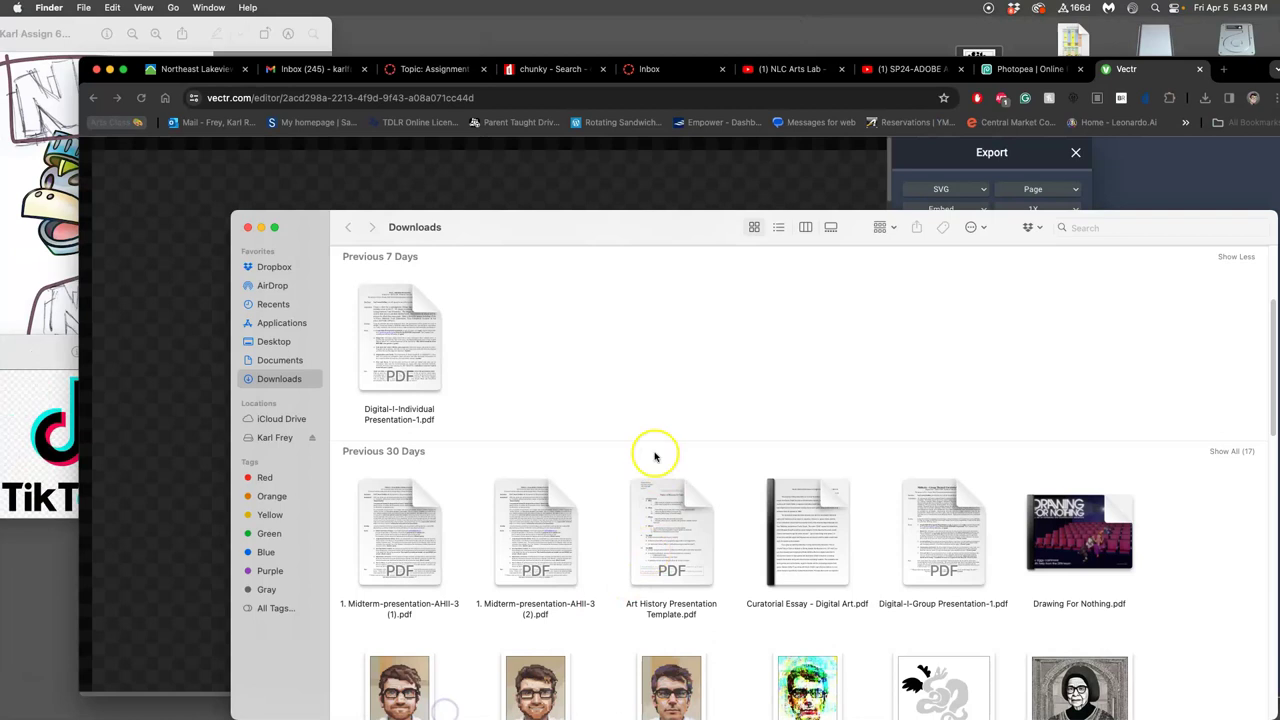
scroll(655, 457, "up", 4)
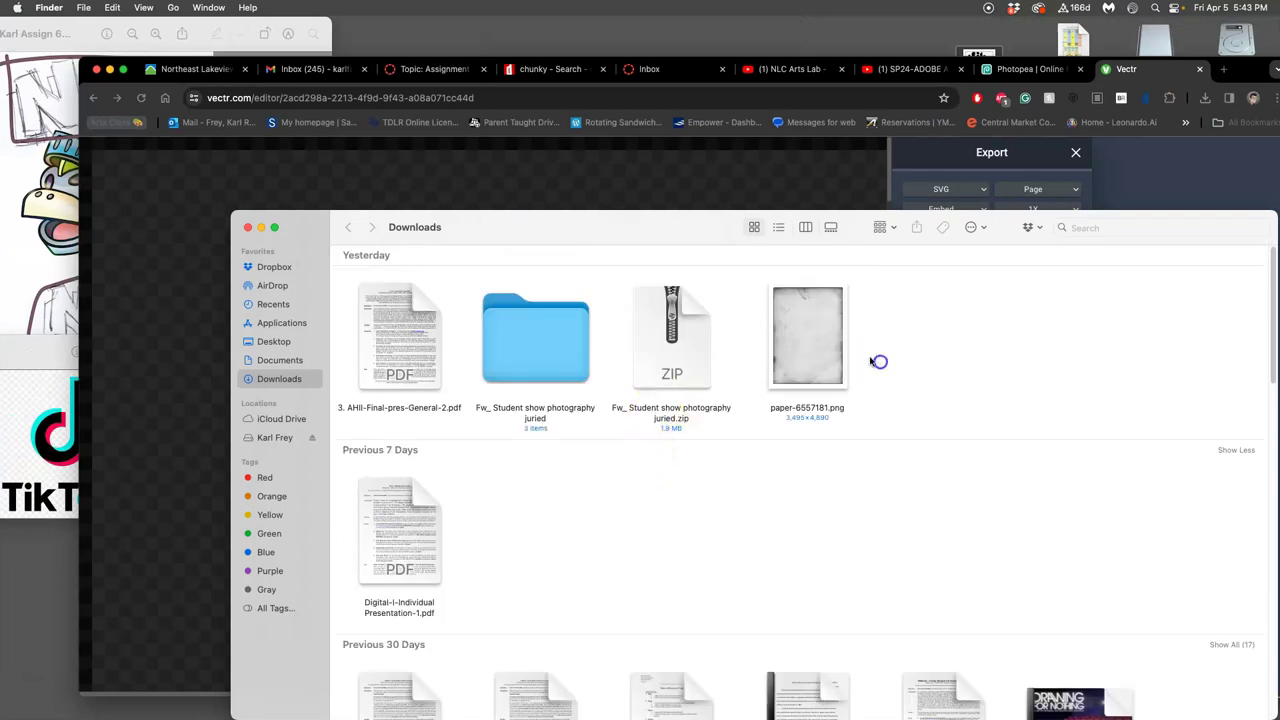
left_click_drag(654, 226, 618, 240)
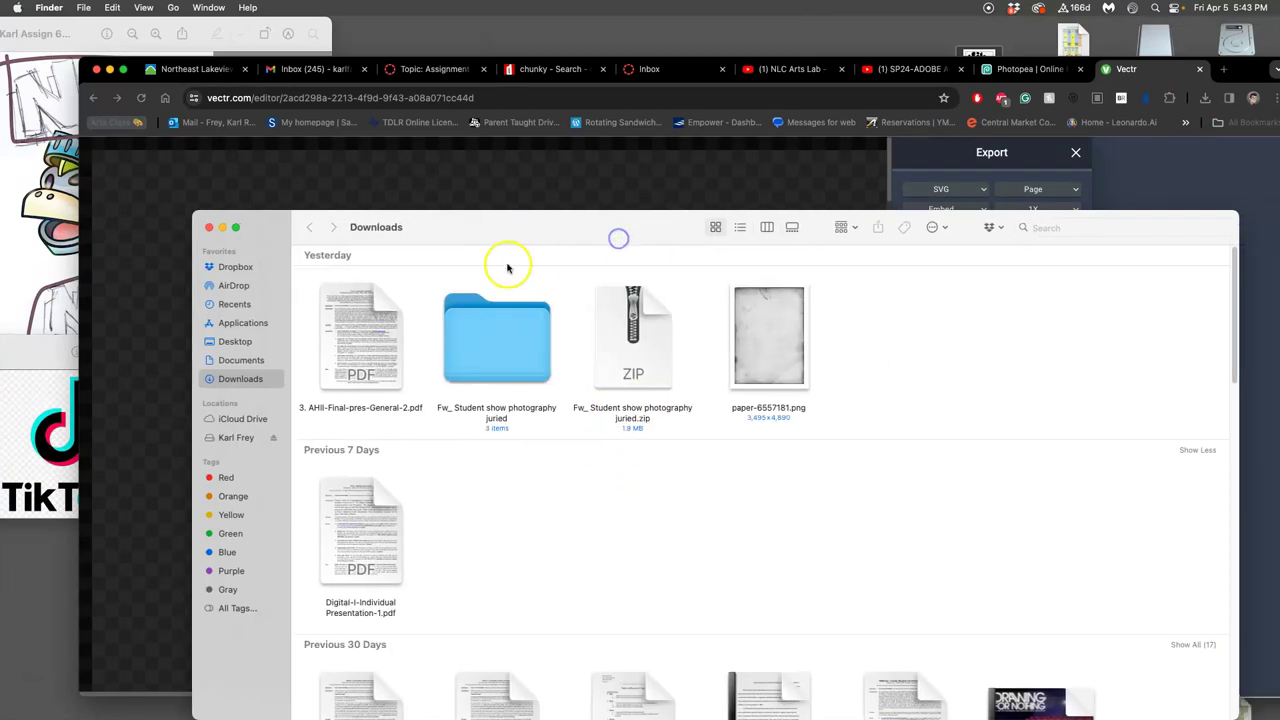
left_click(208, 228)
Move the three SVG files from the desktop into the Assignment #6 folder, replacing the existing Nik.svg
left_click(936, 116)
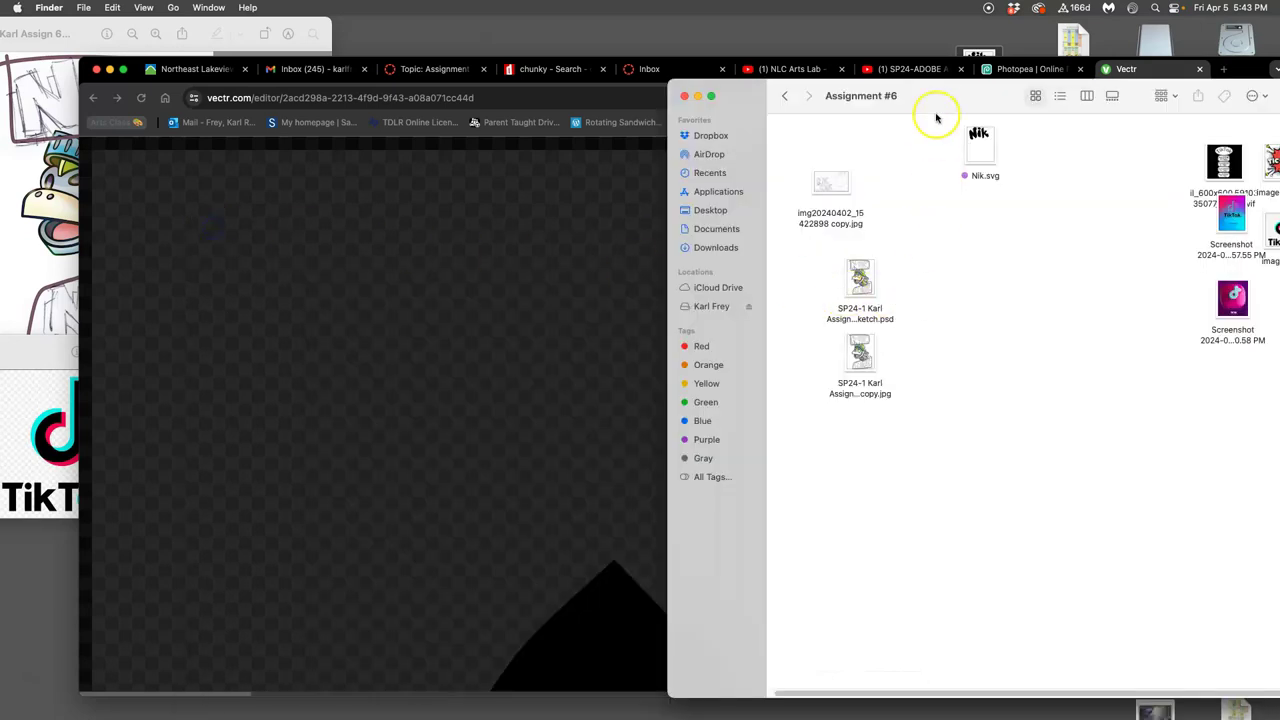
left_click_drag(951, 97, 871, 212)
left_click_drag(985, 52, 990, 415)
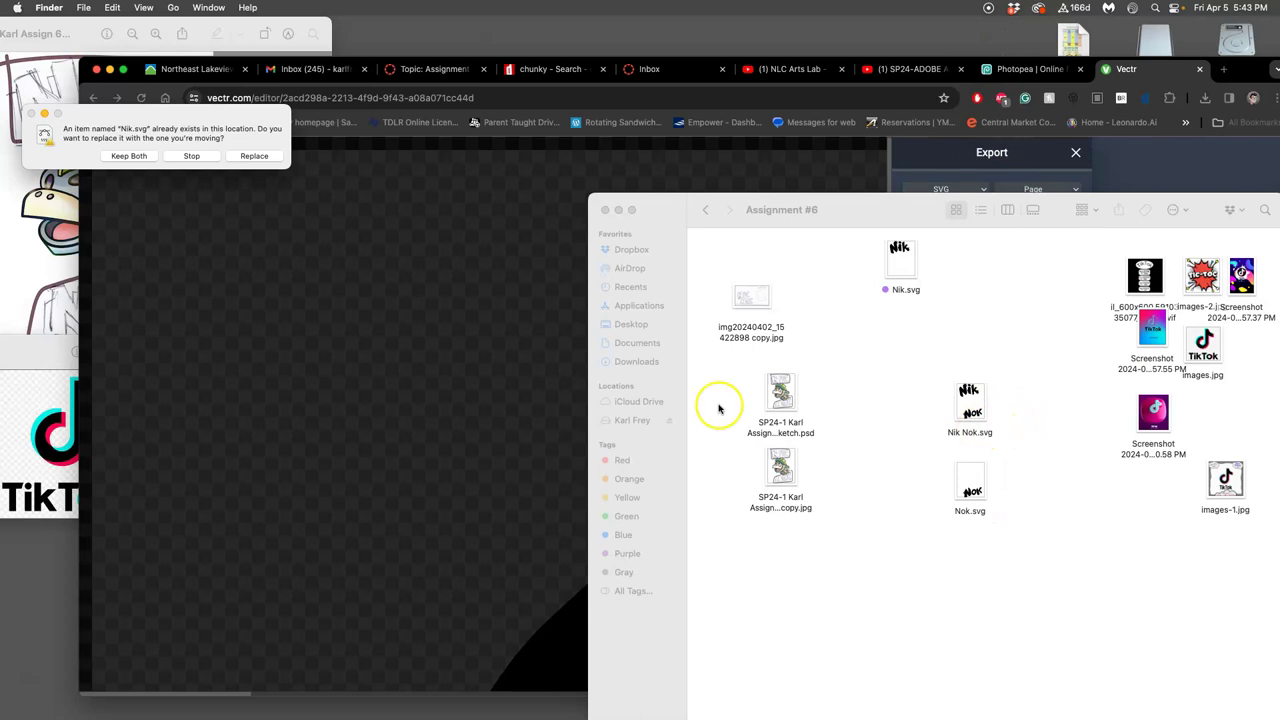
left_click(253, 157)
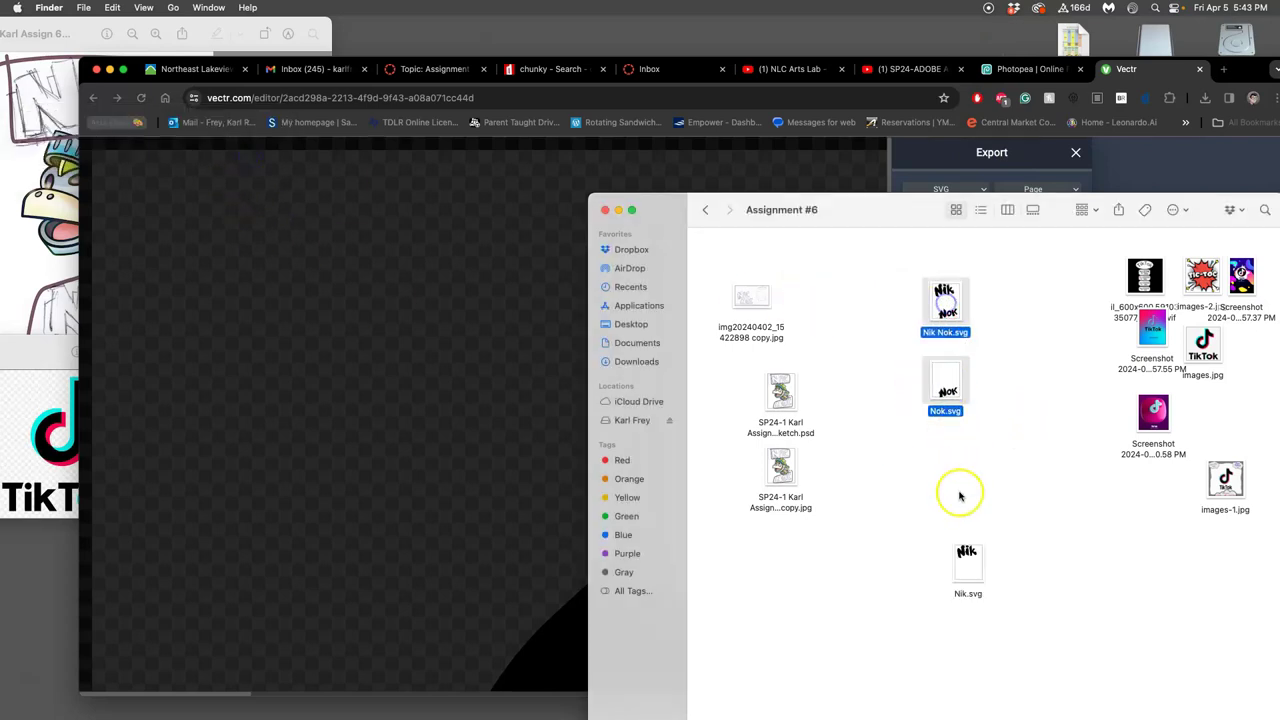
Line up Nik.svg beneath the other two SVG files in the Assignment #6 folder and give all three the purple tag
left_click_drag(967, 558, 948, 480)
left_click_drag(905, 298, 966, 520)
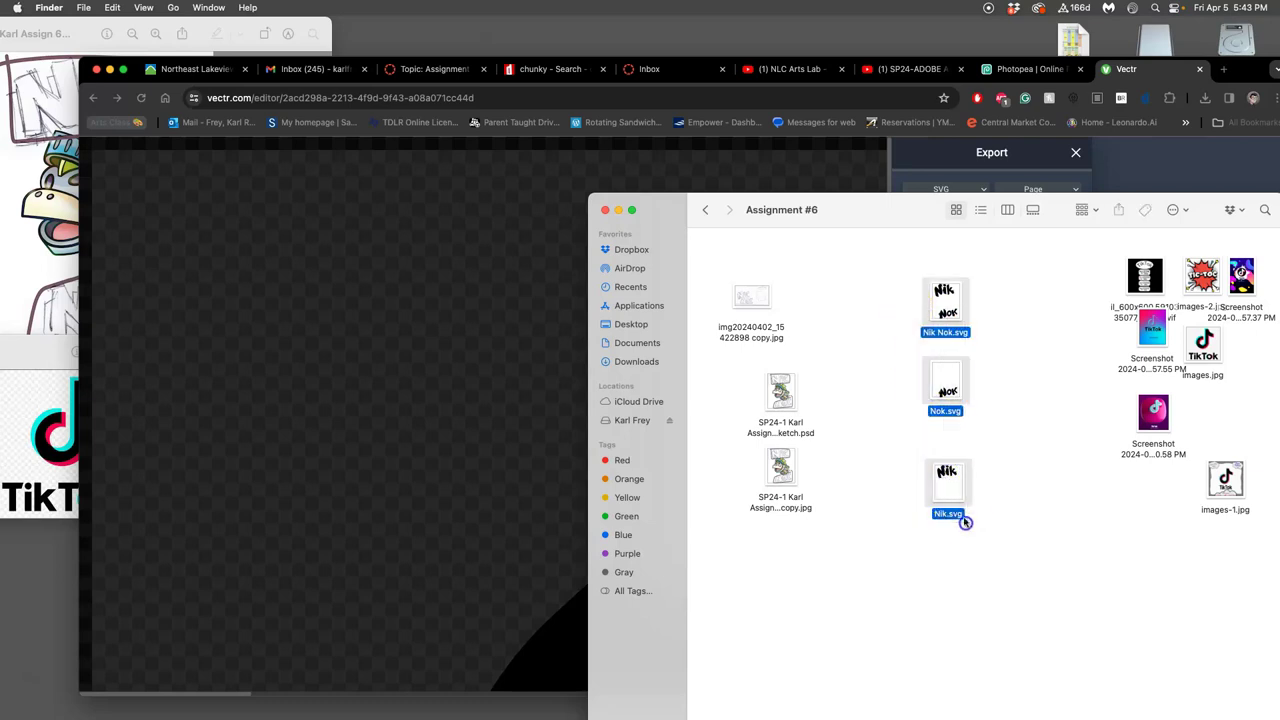
right_click(960, 505)
left_click(1043, 614)
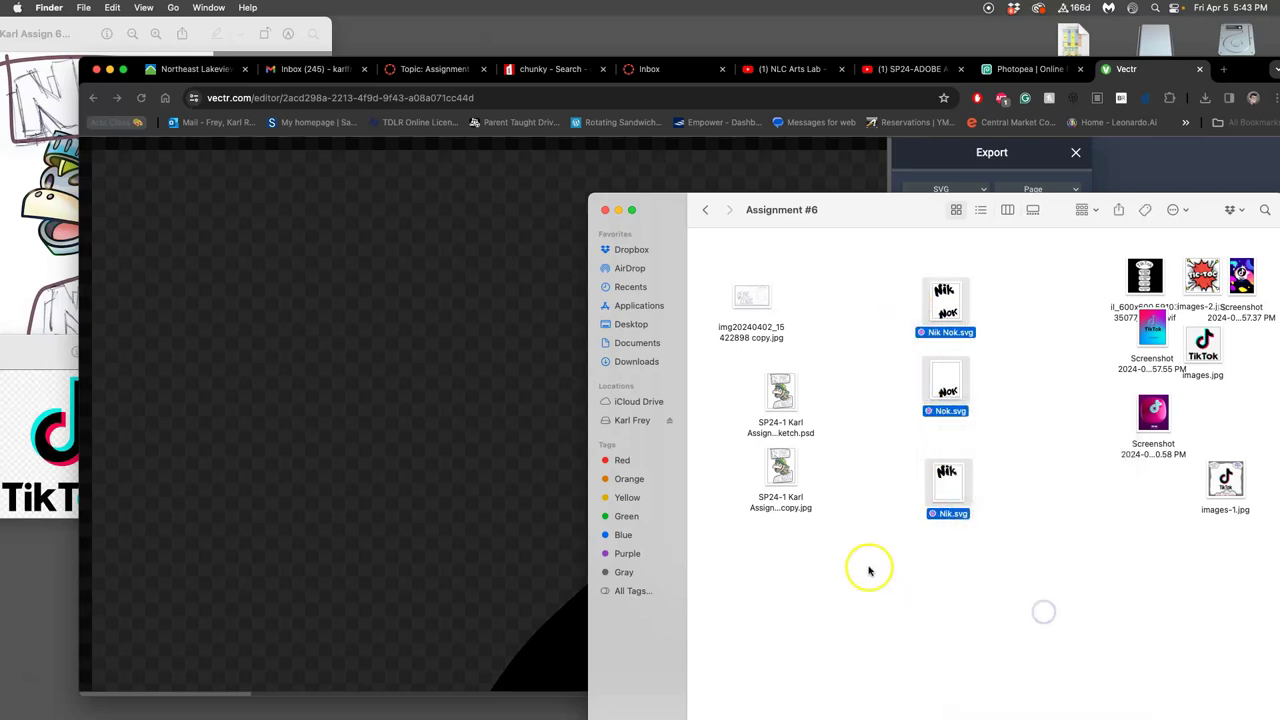
left_click(866, 569)
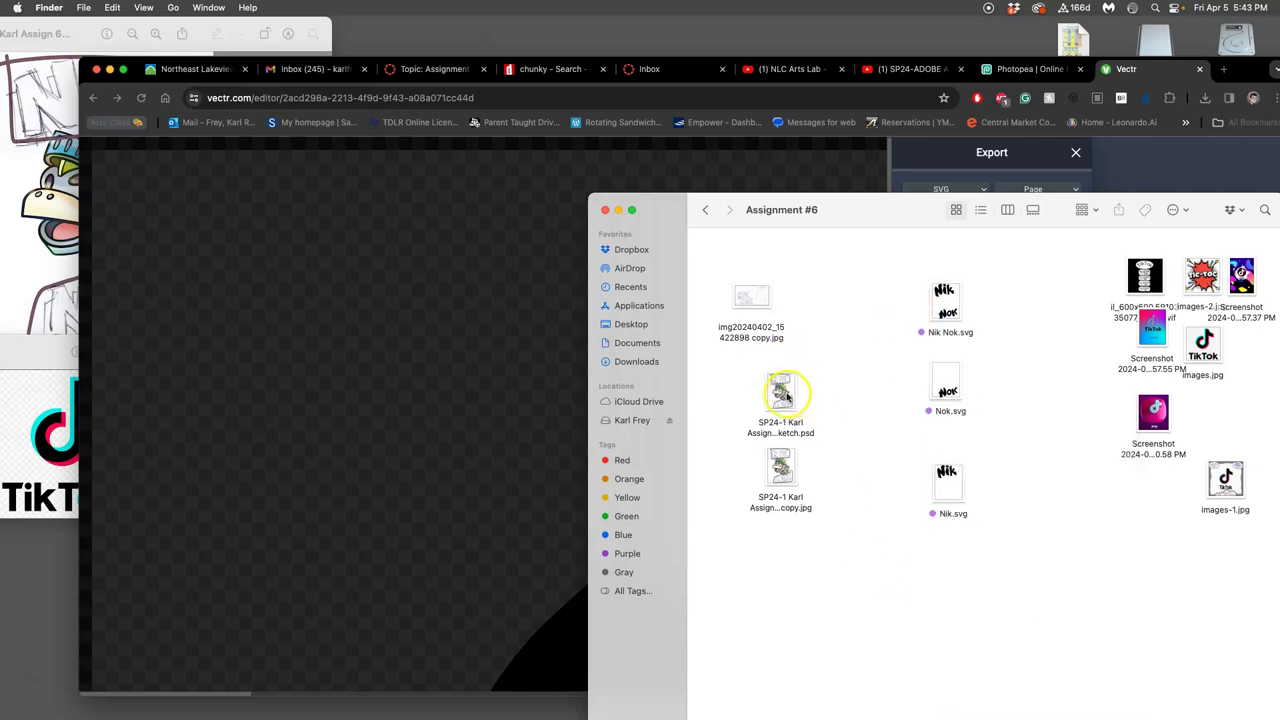
Open the text blocking sketch PSD from the Assignment #6 folder in Photoshop and place Nik Nok.svg on it, scaled to about 19.8%
double_click(786, 397)
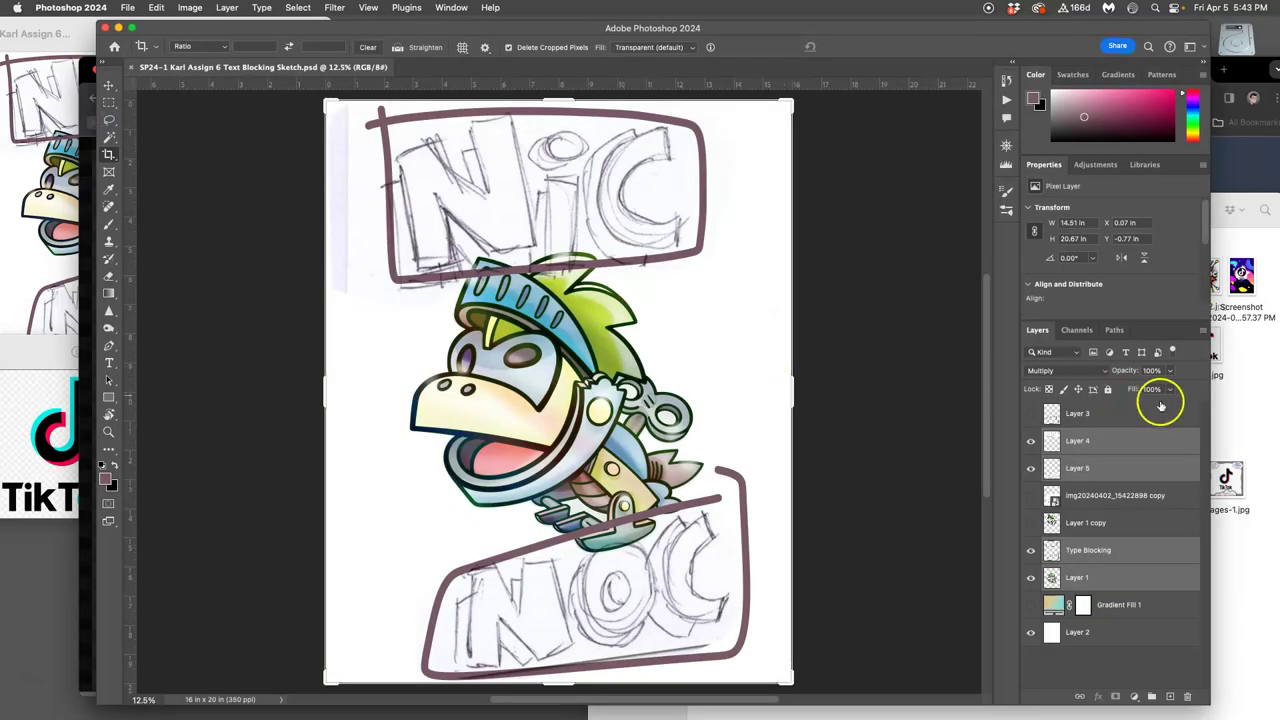
left_click(1225, 413)
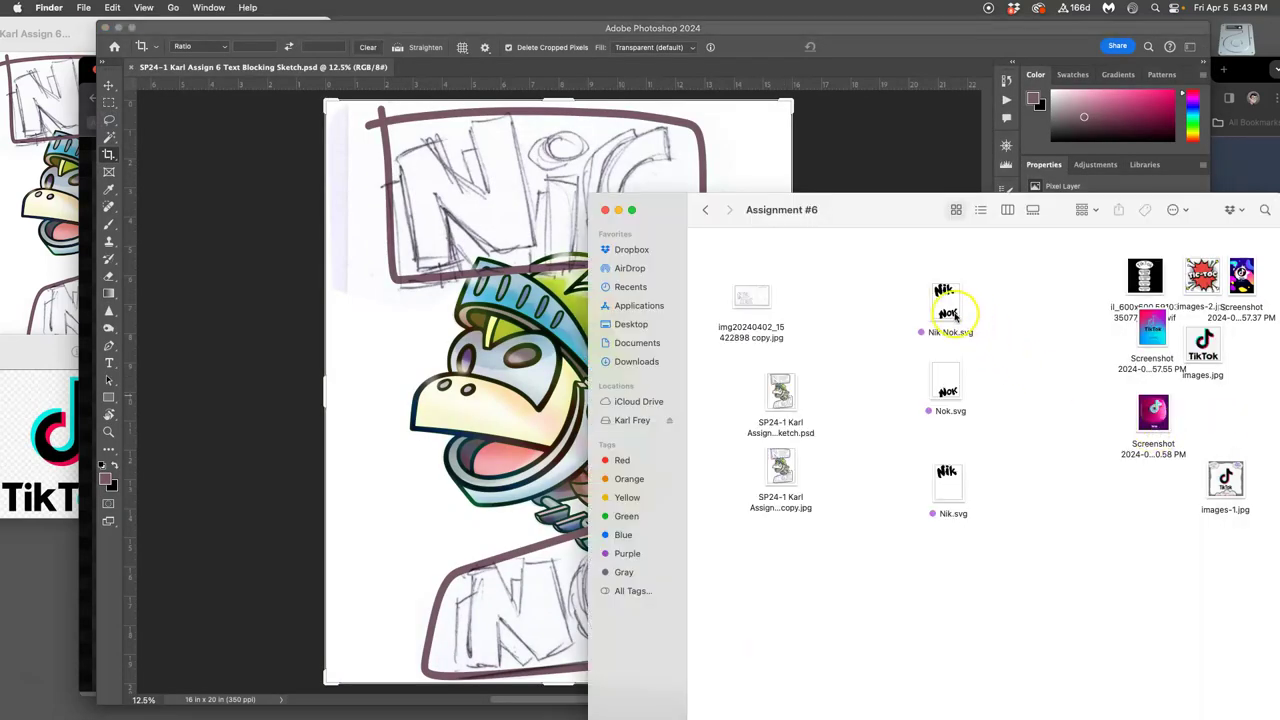
left_click_drag(955, 318, 489, 441)
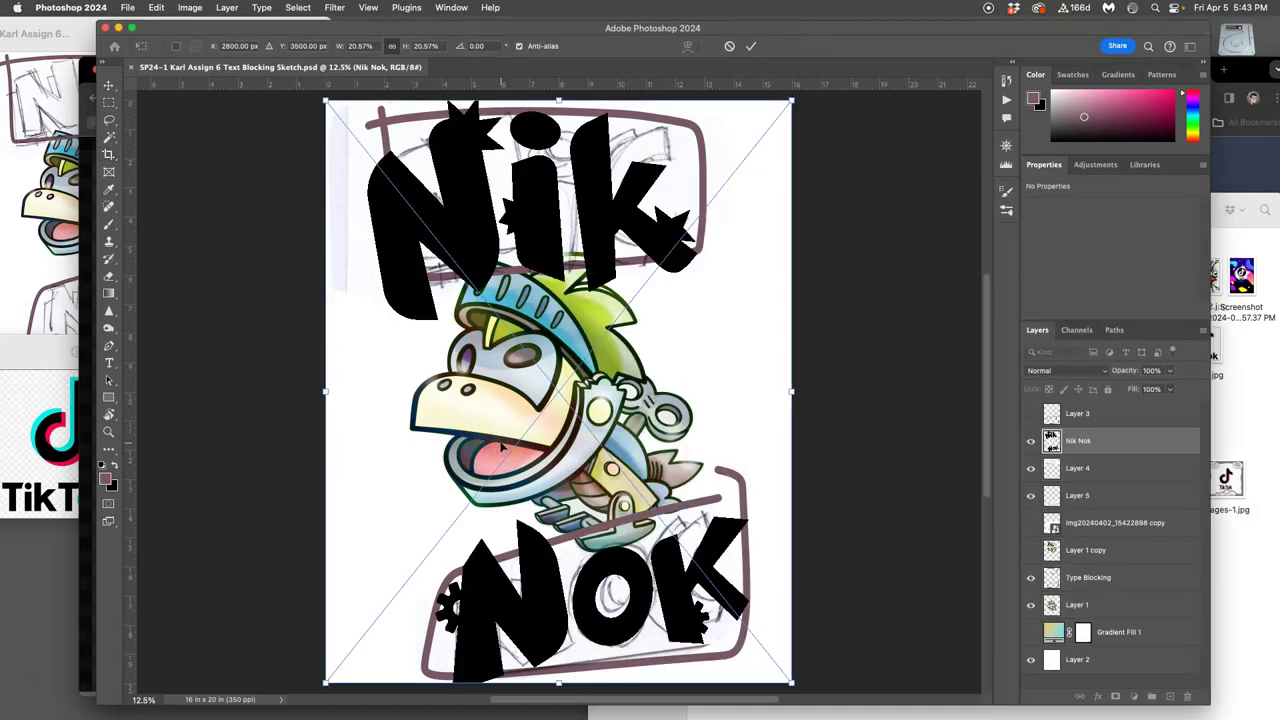
key("super+minus")
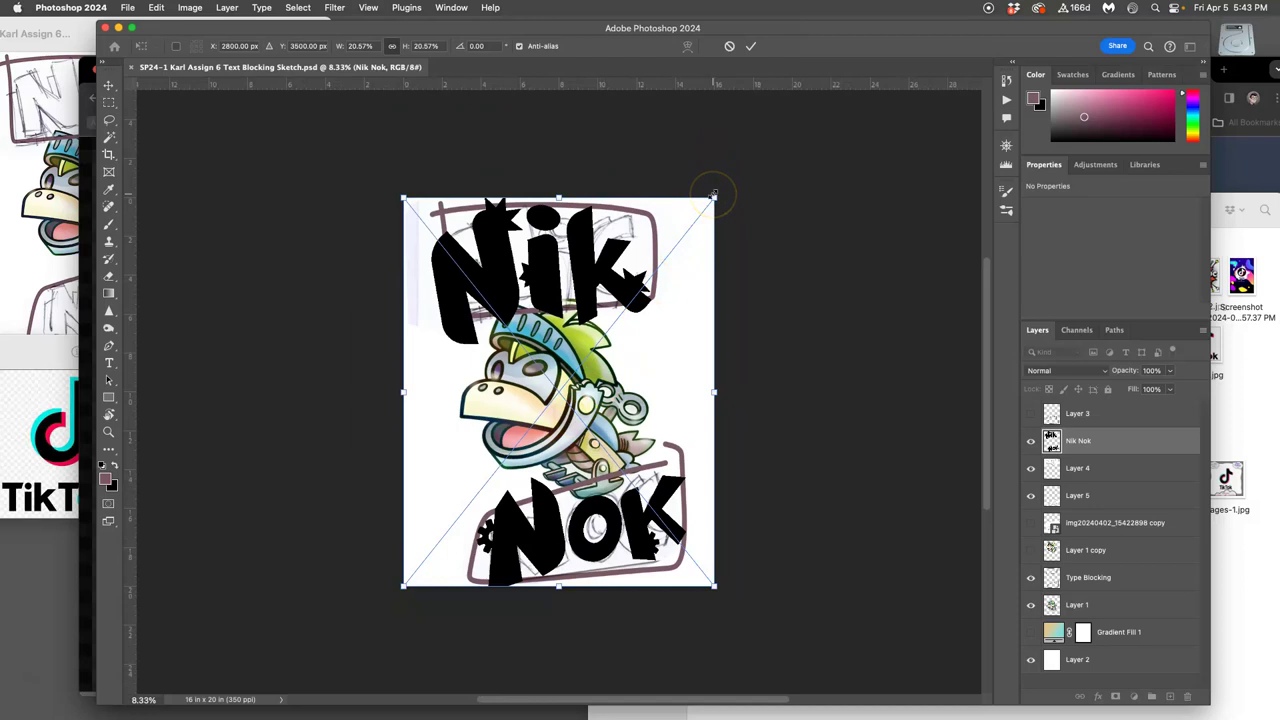
left_click_drag(713, 195, 709, 204)
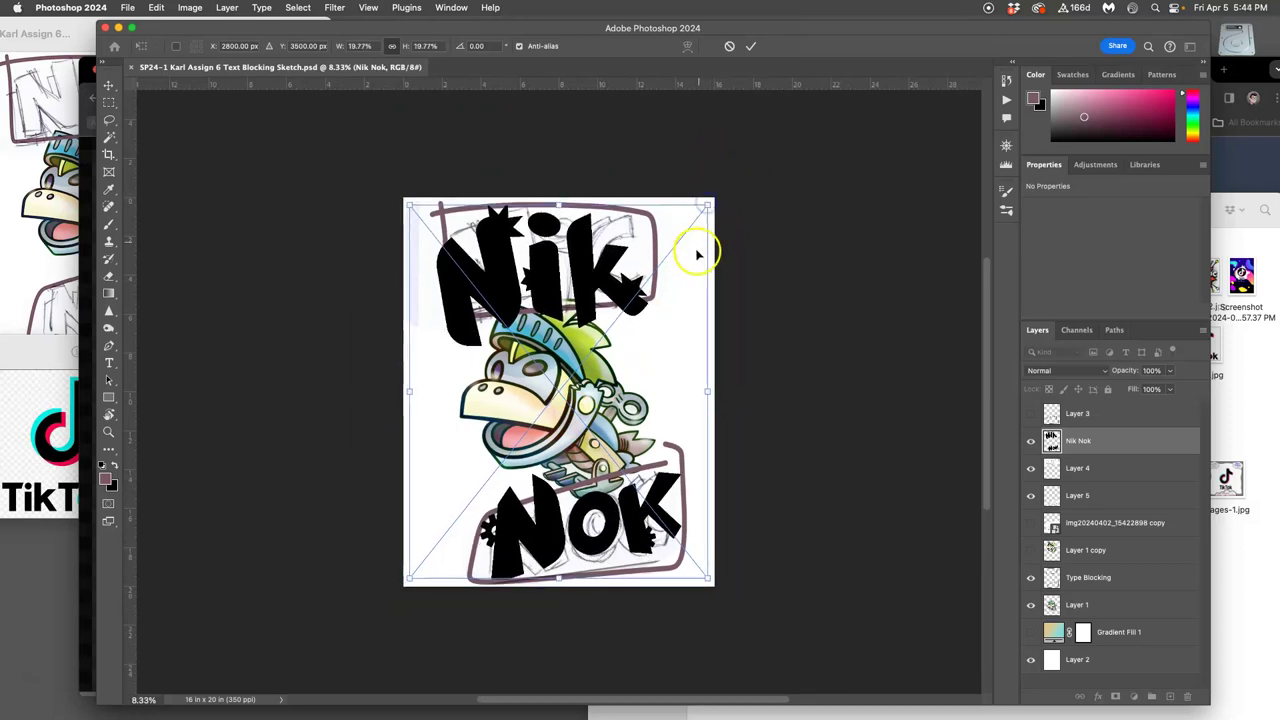
key("Return")
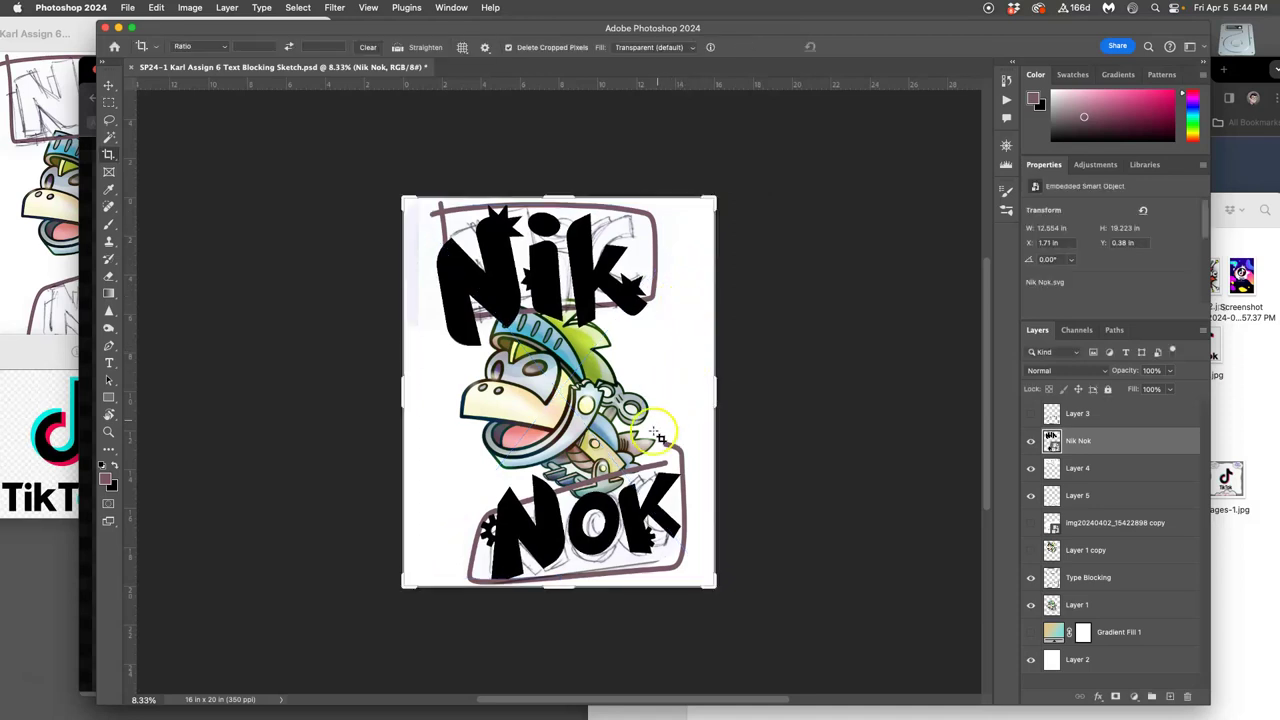
mouse_move(636, 501)
left_mouse_down()
mouse_move(634, 474)
mouse_move(633, 490)
left_mouse_up()
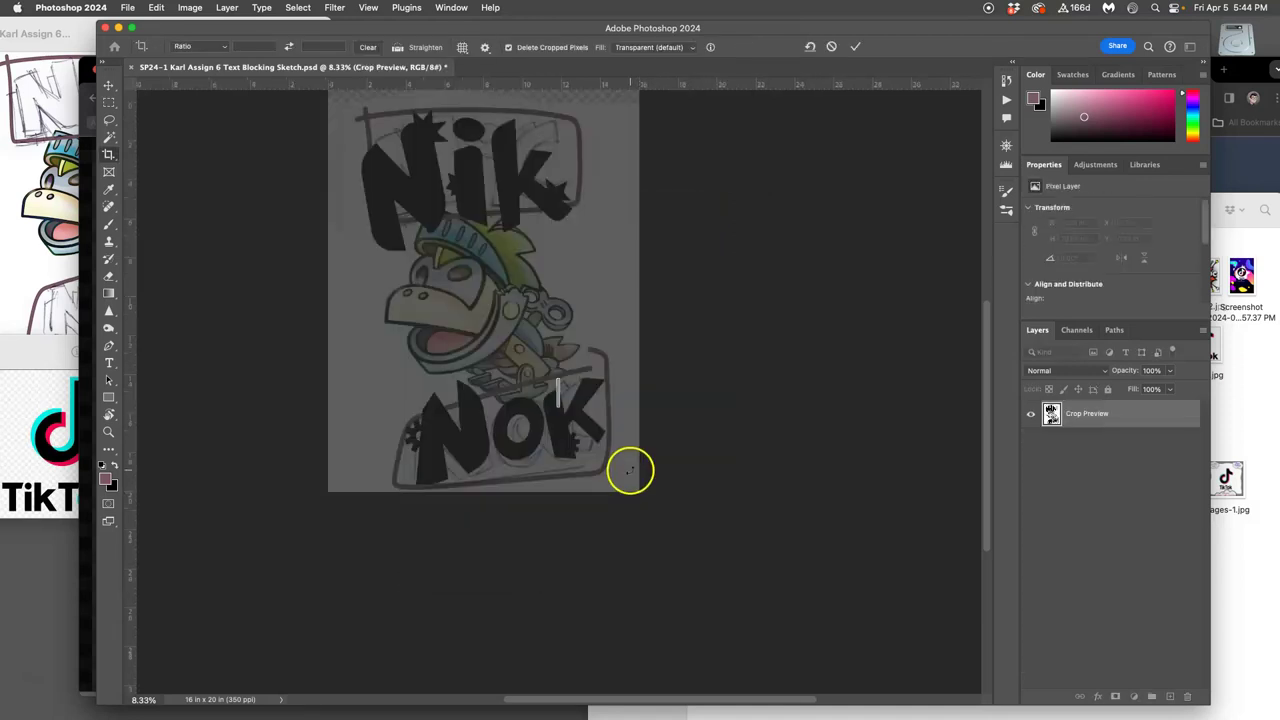
key("super+z")
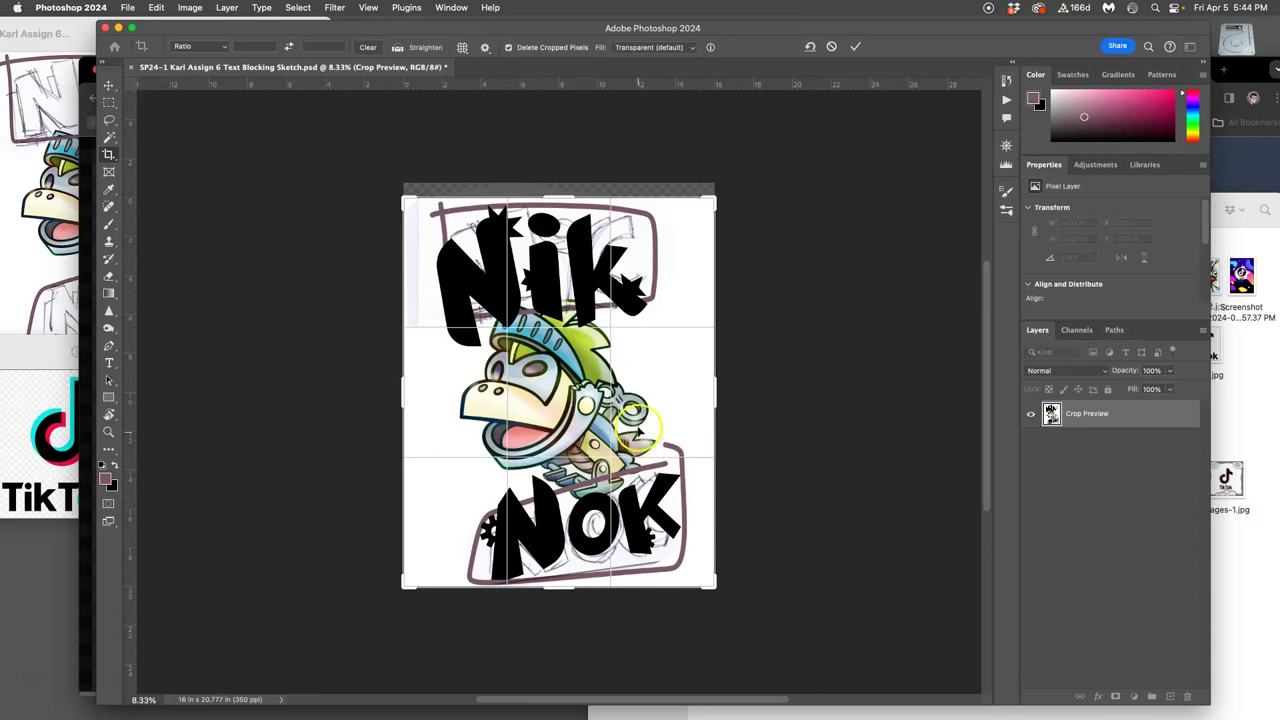
scroll(620, 380, "up", 5)
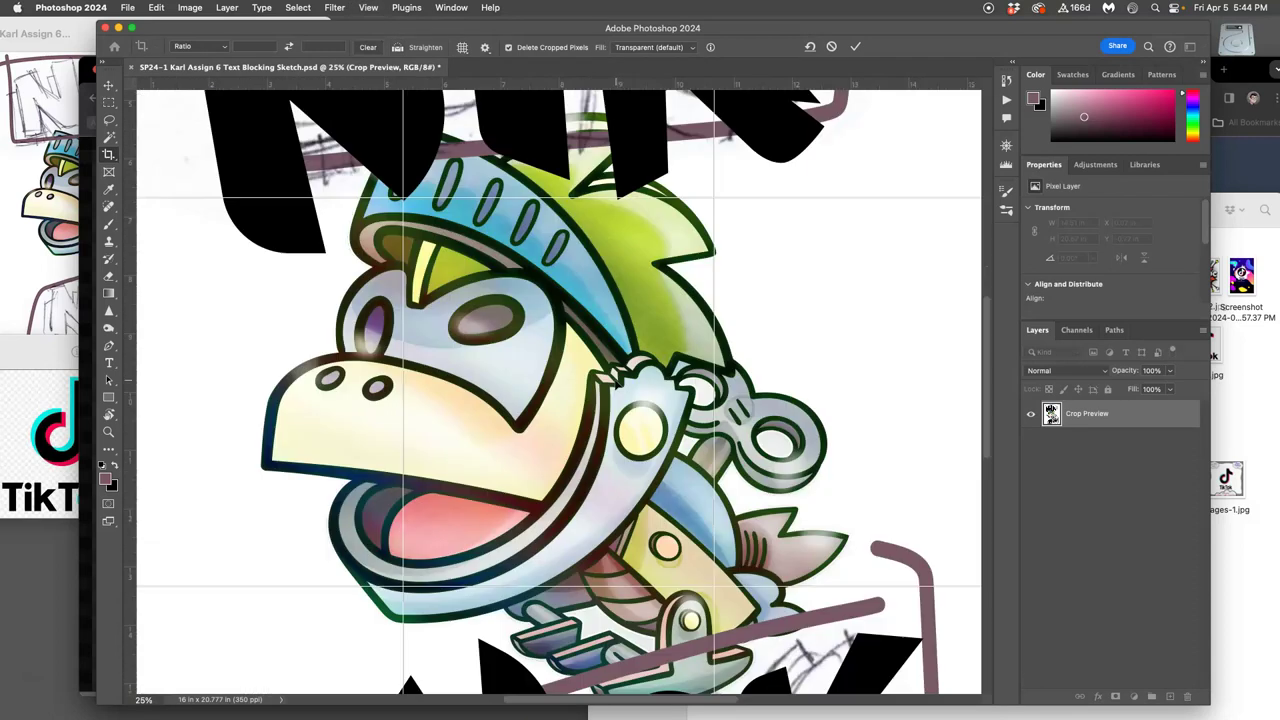
scroll(615, 380, "down", 6)
scroll(517, 380, "down", 3)
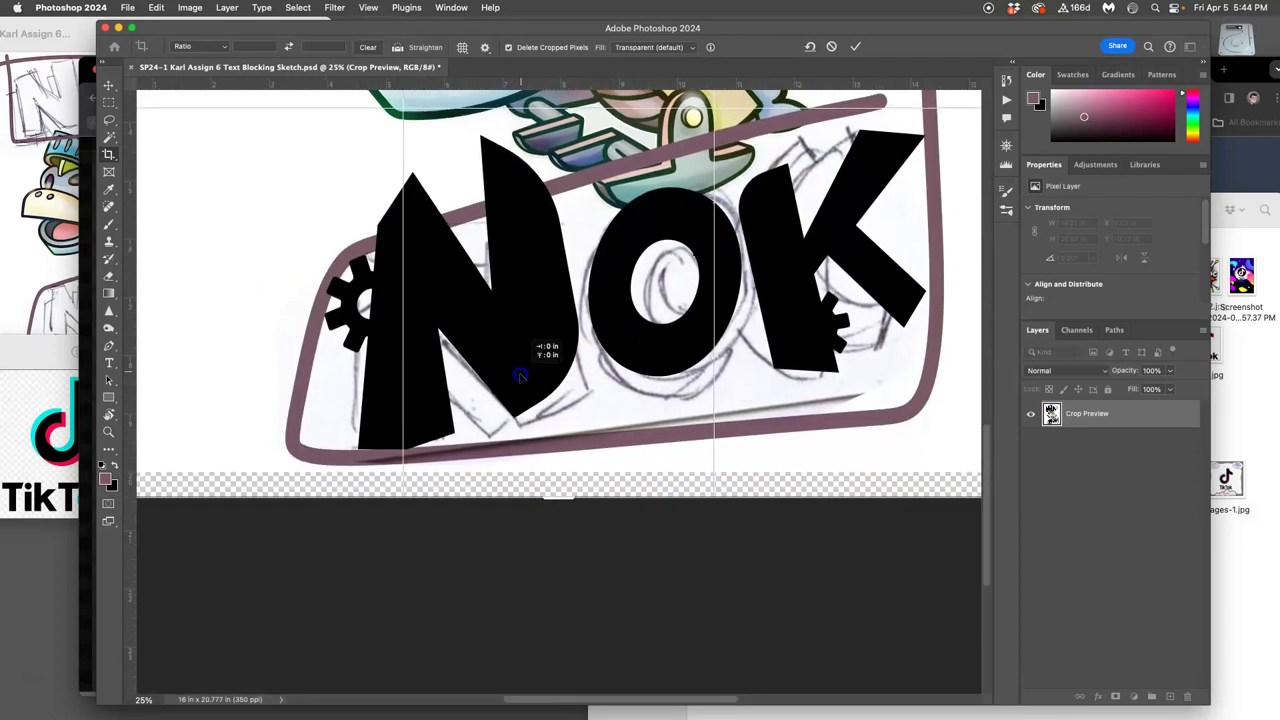
key("super+minus")
key("super+minus")
key("super+minus")
key("super+minus")
key("super+minus")
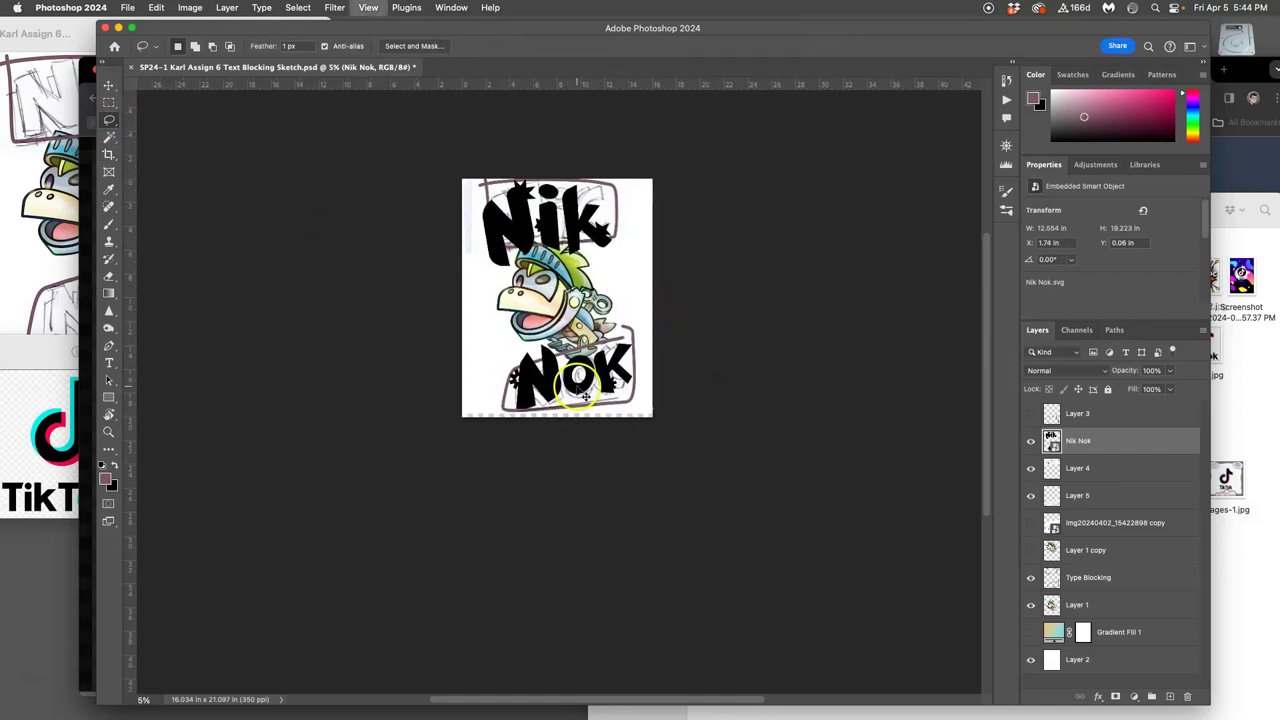
Delete the placed Nik Nok layer and close the text blocking sketch without saving
scroll(578, 385, "up", 6)
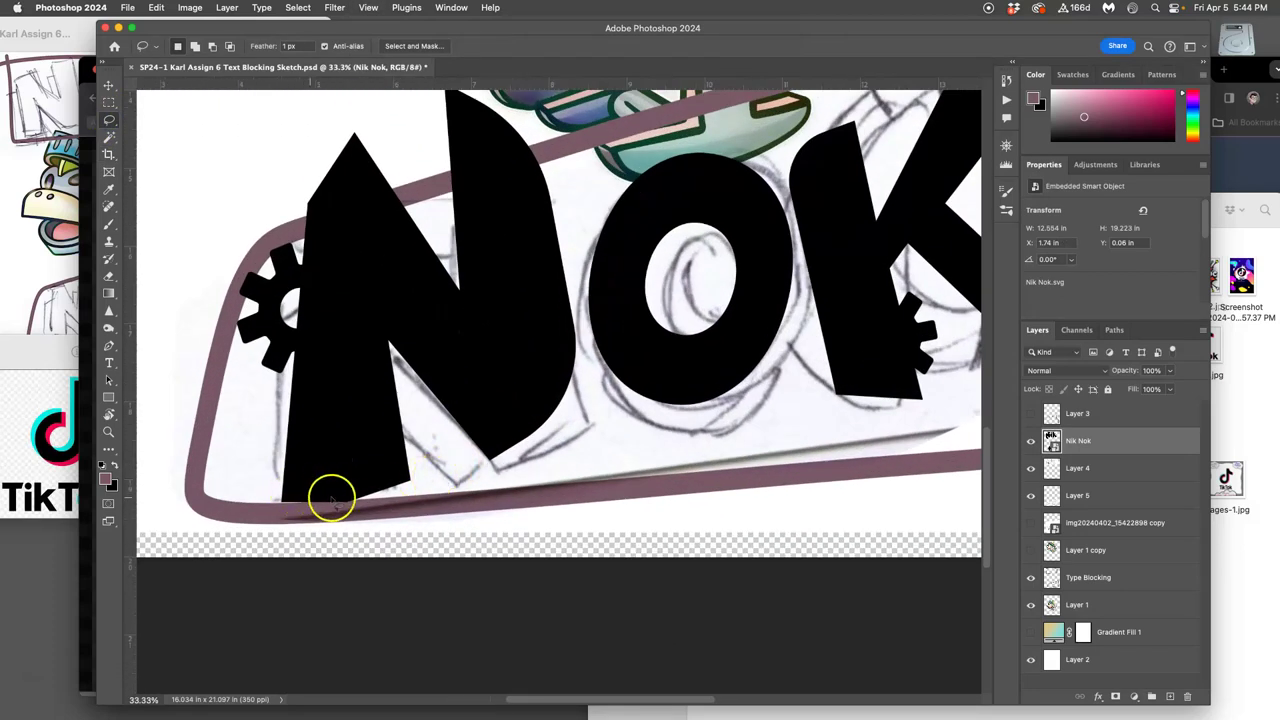
left_click(1032, 442)
left_click(1033, 444)
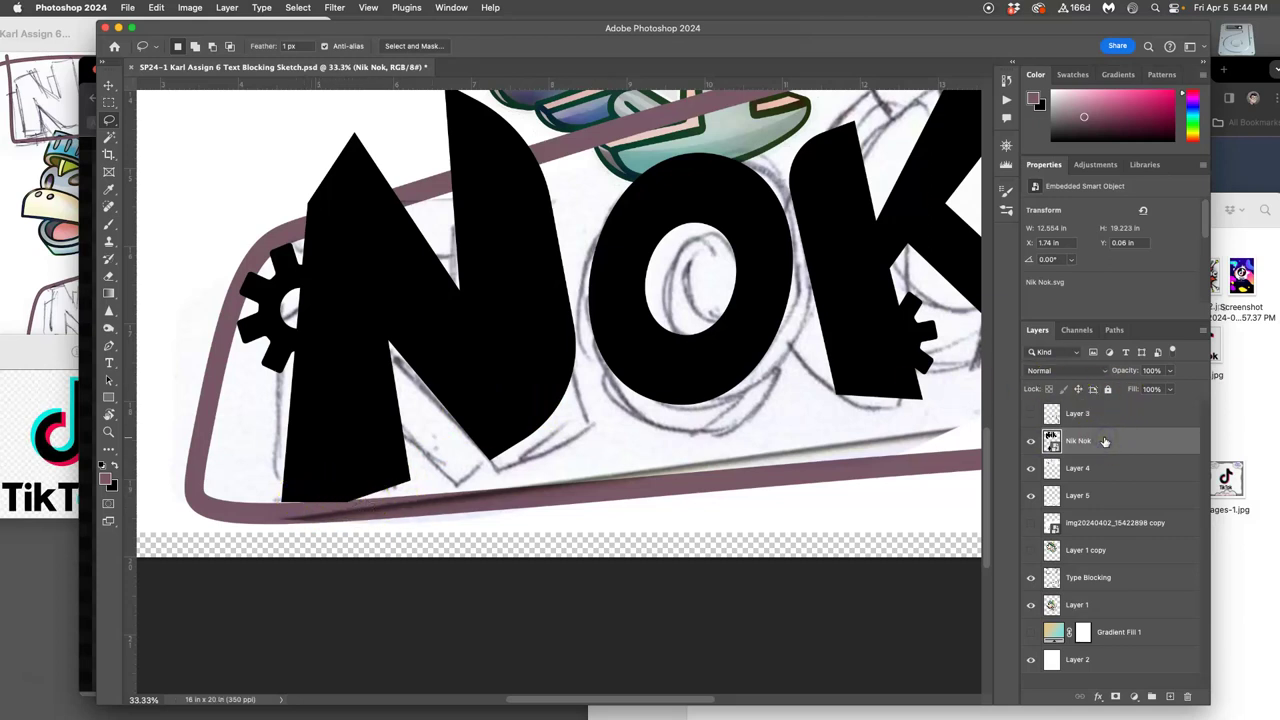
key("Delete")
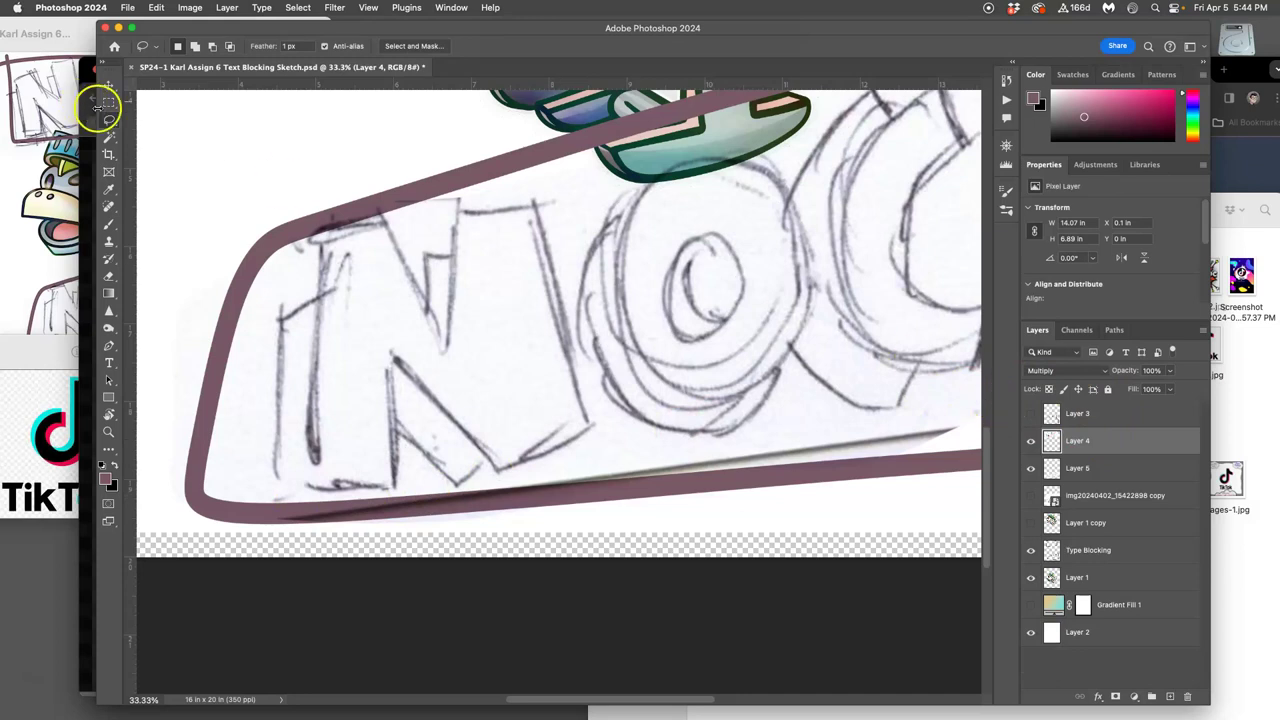
left_click(133, 68)
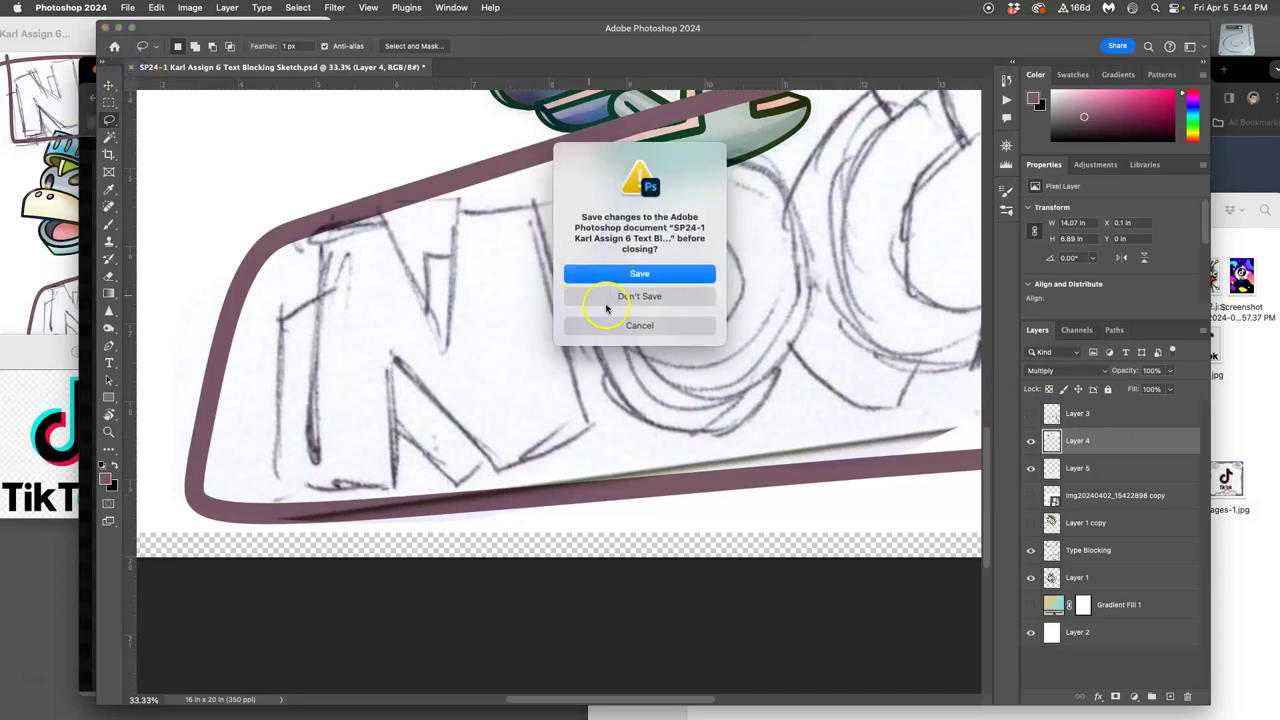
left_click(620, 297)
left_click(118, 27)
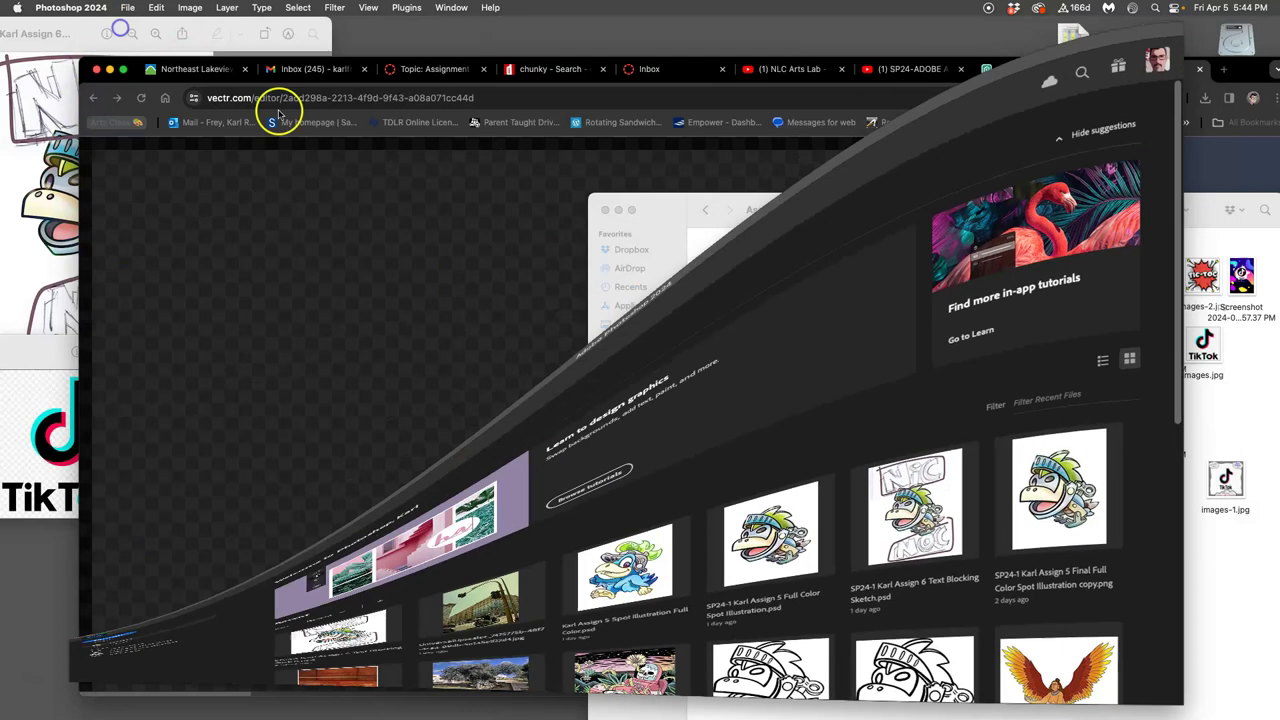
Switch to Vectr in the browser, leave the export view and move the whole Nik lettering down to about X 427 px, Y 54 px
left_click(1060, 402)
left_click(858, 175)
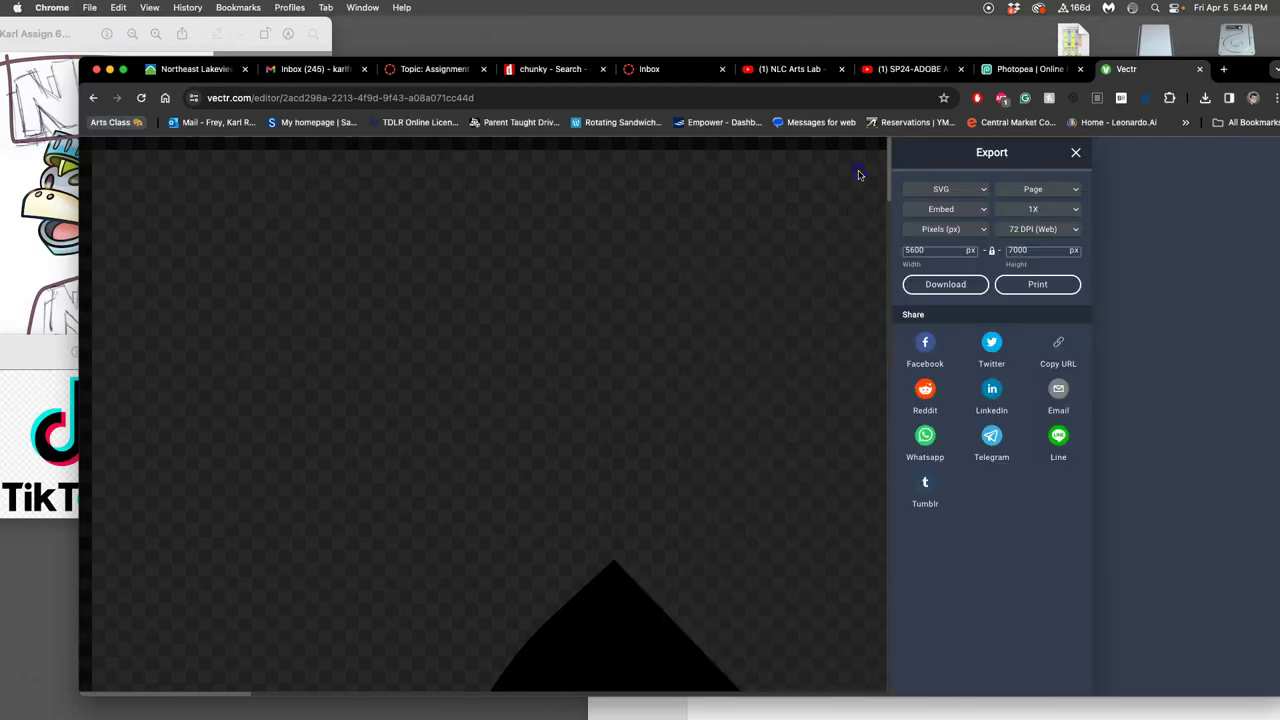
left_click(1075, 152)
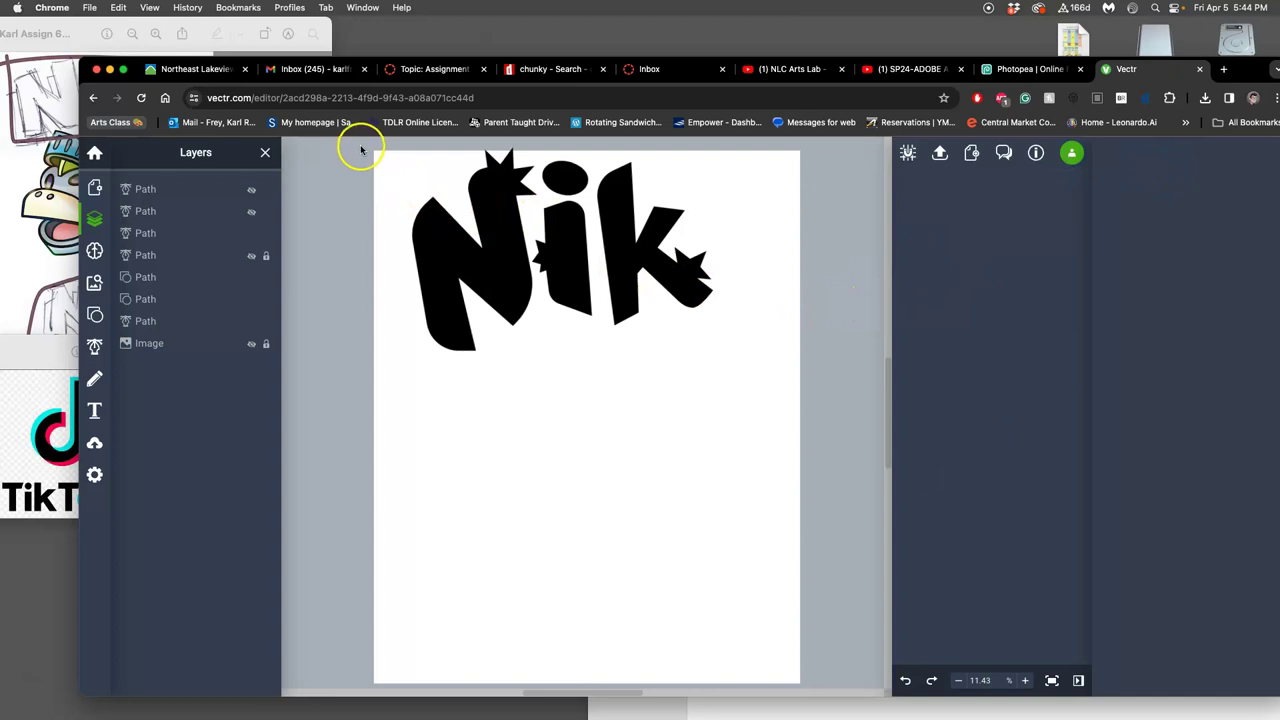
left_click_drag(361, 149, 781, 354)
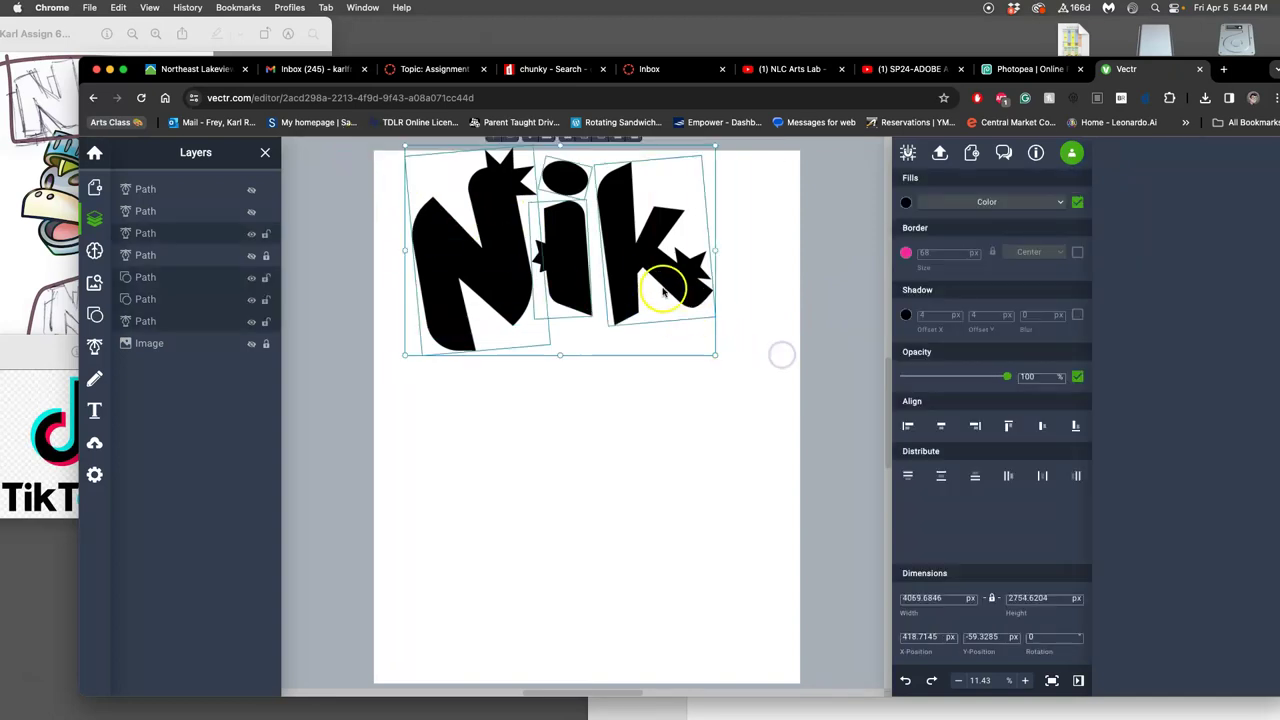
left_click_drag(626, 271, 631, 282)
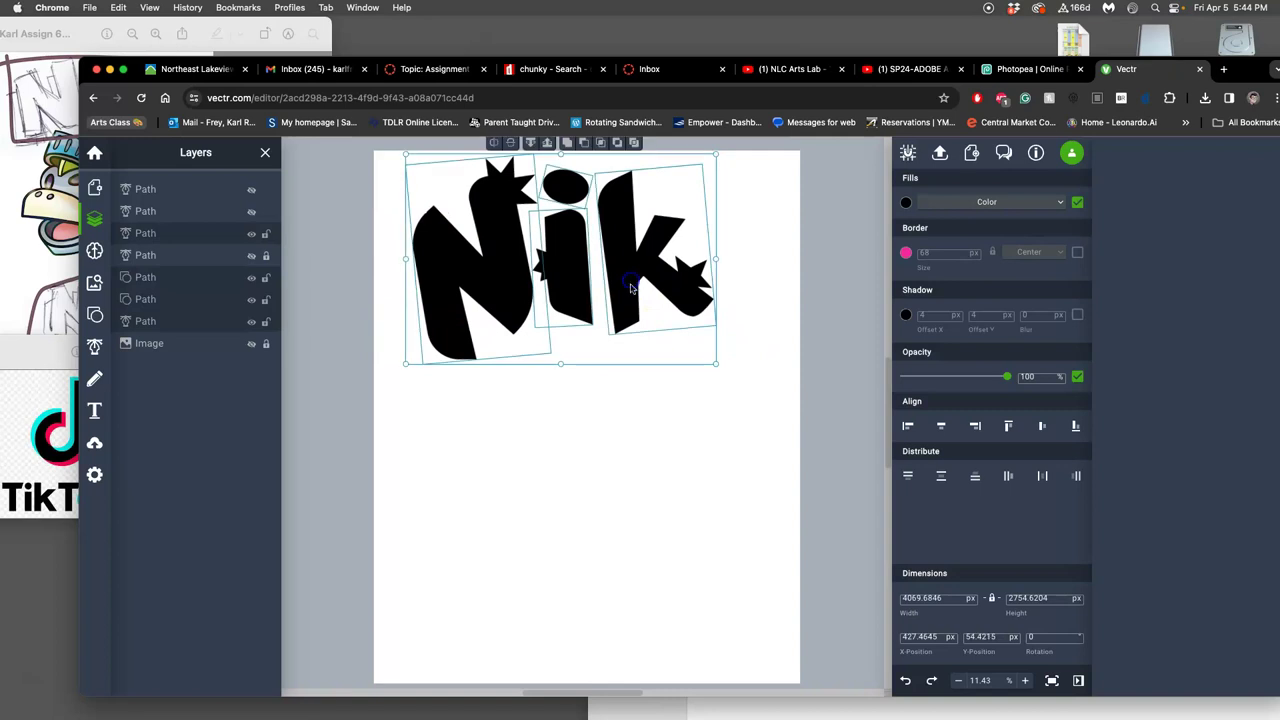
left_click(774, 354)
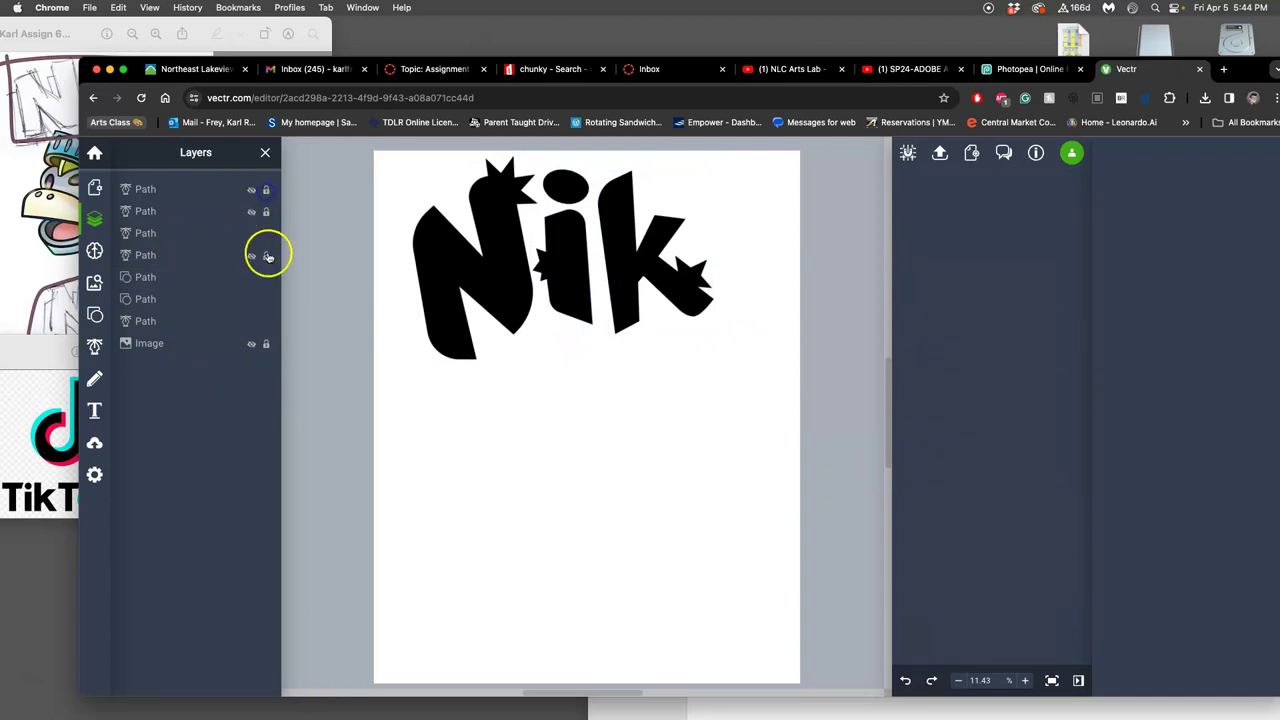
Lock the two uppermost paths and check the hidden letter paths, leaving them hidden
left_click(253, 212)
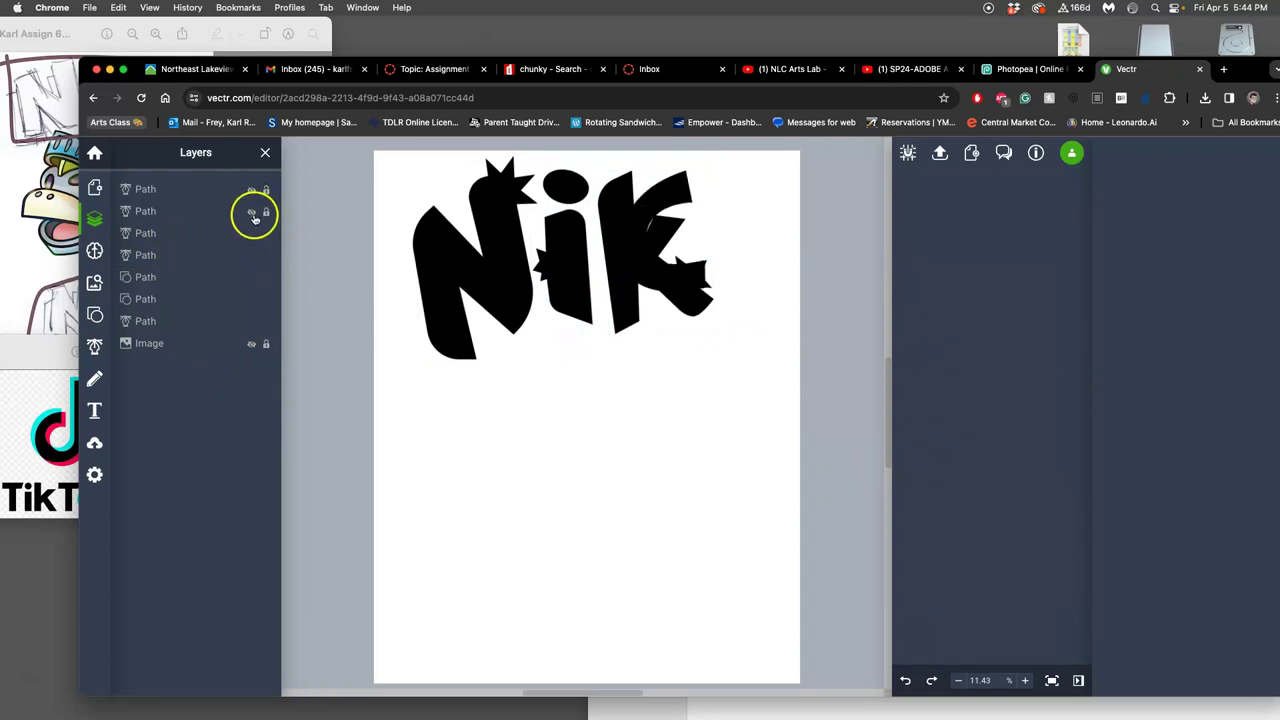
left_click(253, 234)
left_click(253, 234)
left_click(253, 256)
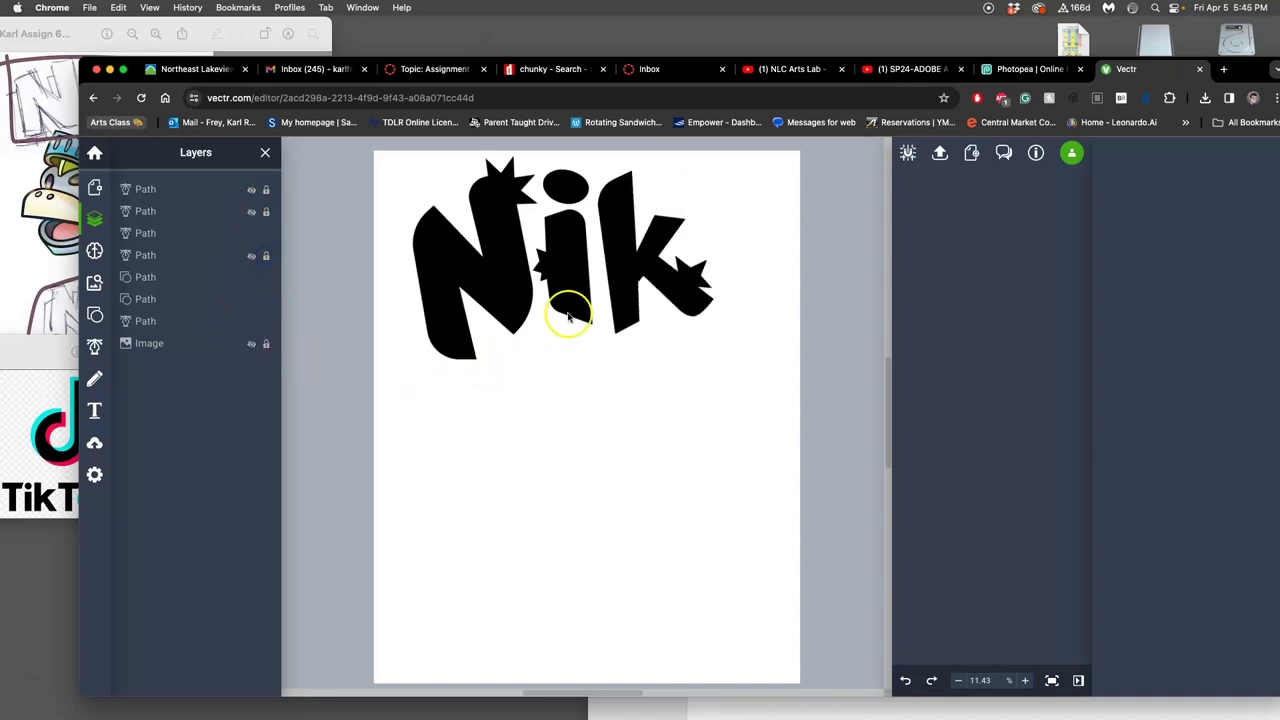
Export the adjusted Nik page as SVG and move the downloaded Page 1.svg from Downloads to the desktop
left_click(940, 153)
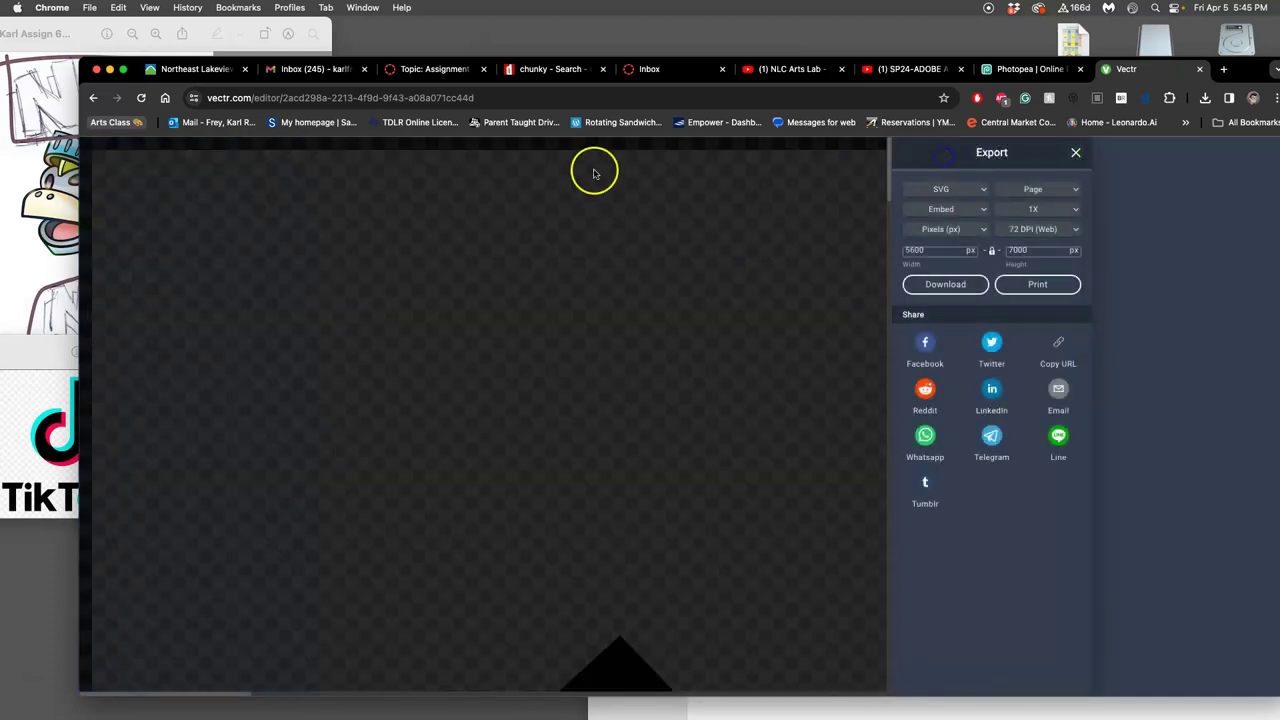
left_click(925, 285)
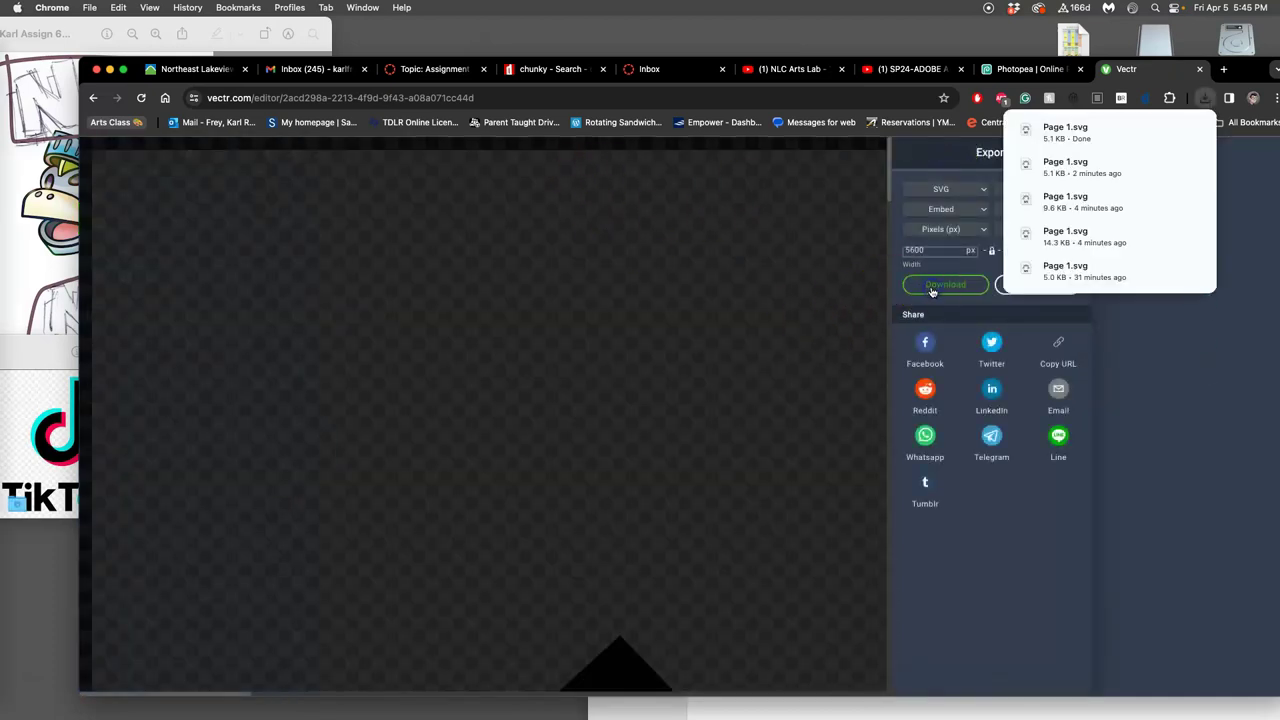
mouse_move(5, 541)
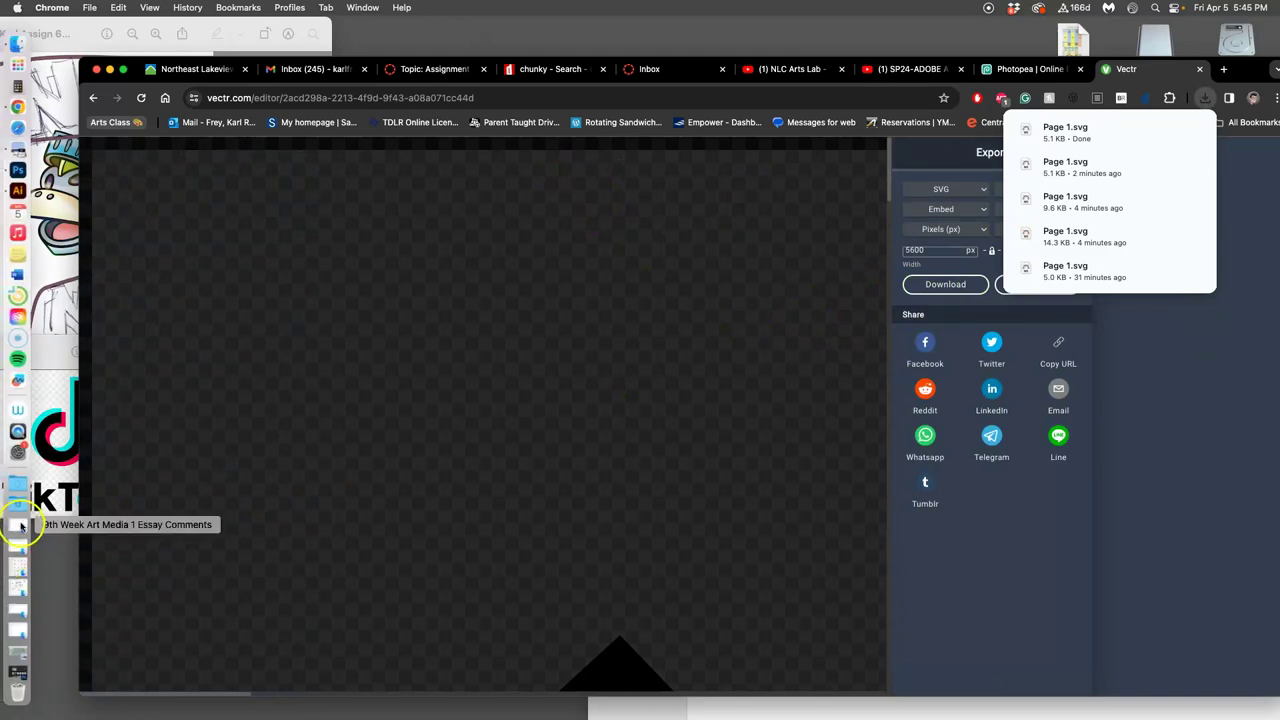
left_click(18, 502)
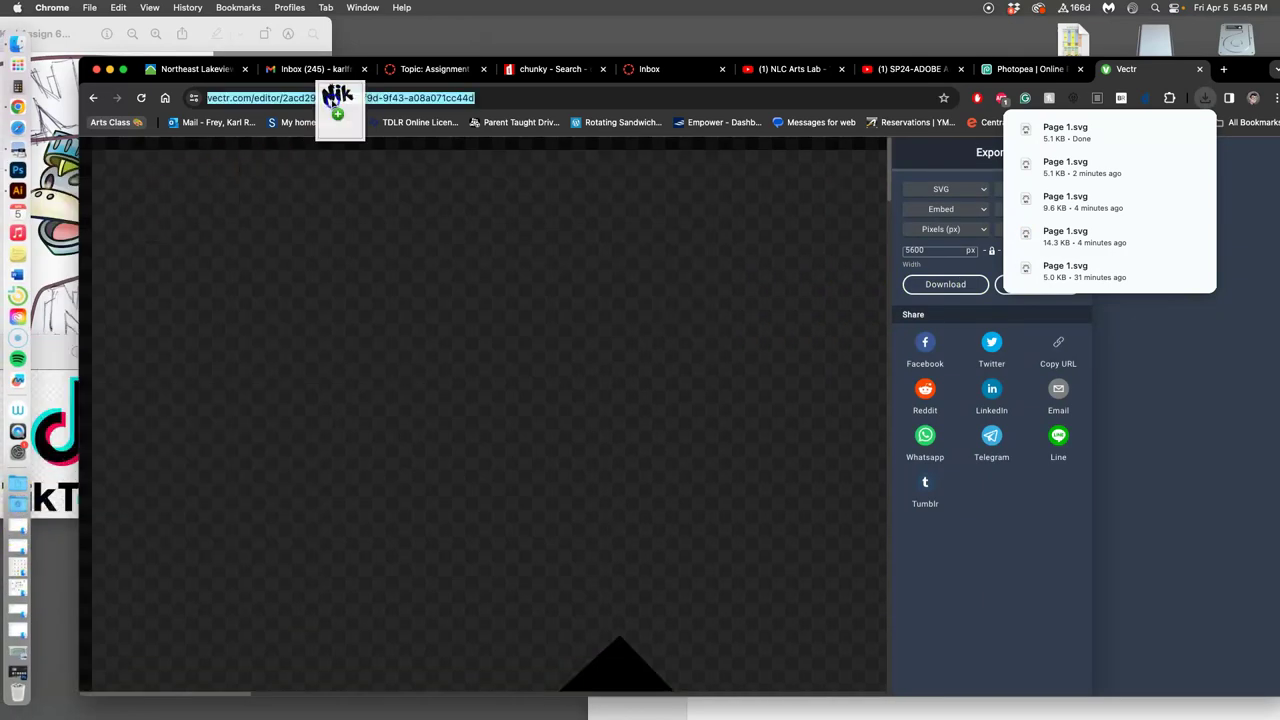
left_click_drag(96, 212, 385, 42)
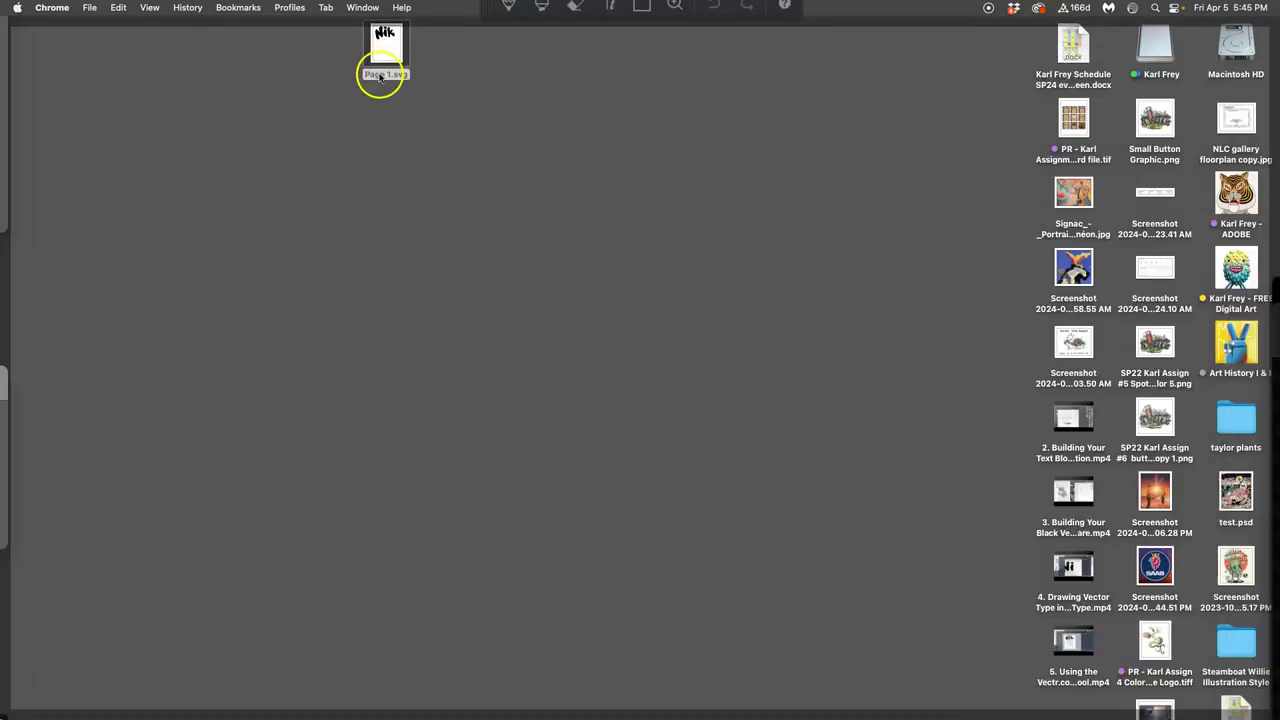
Rename Page 1.svg on the desktop as Nik.svg
double_click(379, 77)
key("F11")
left_click(379, 77)
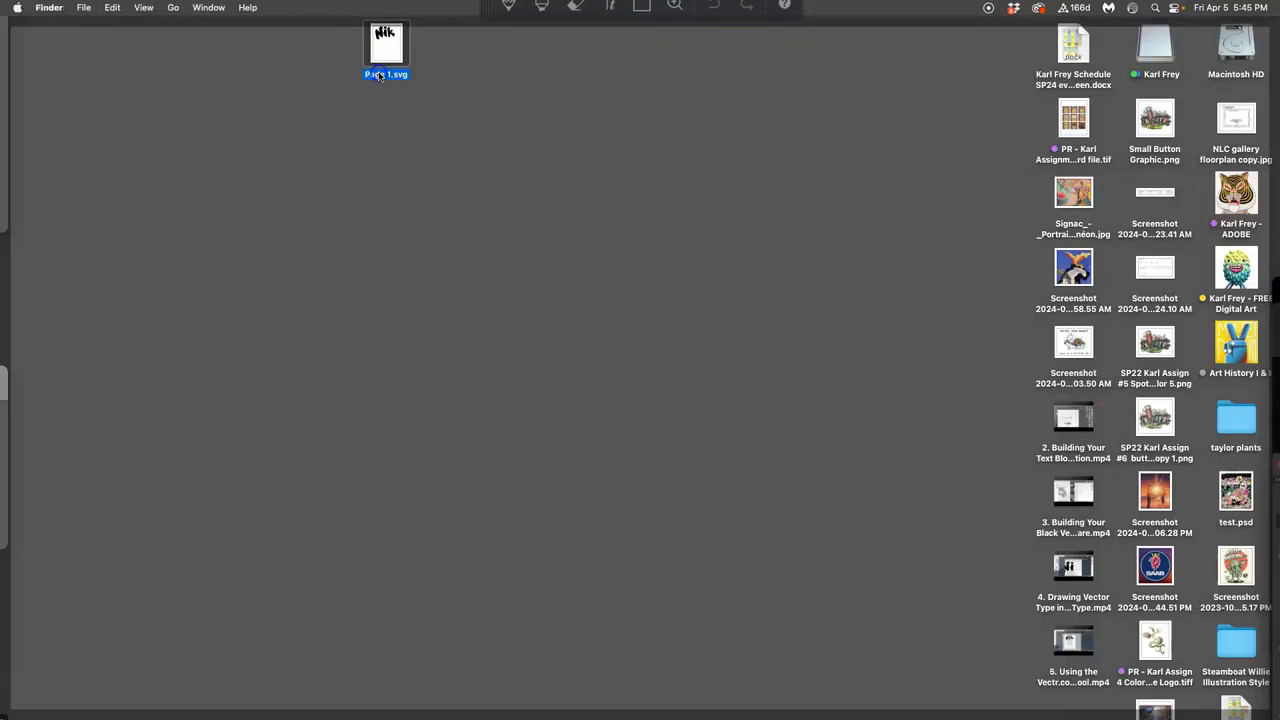
double_click(379, 77)
key("F11")
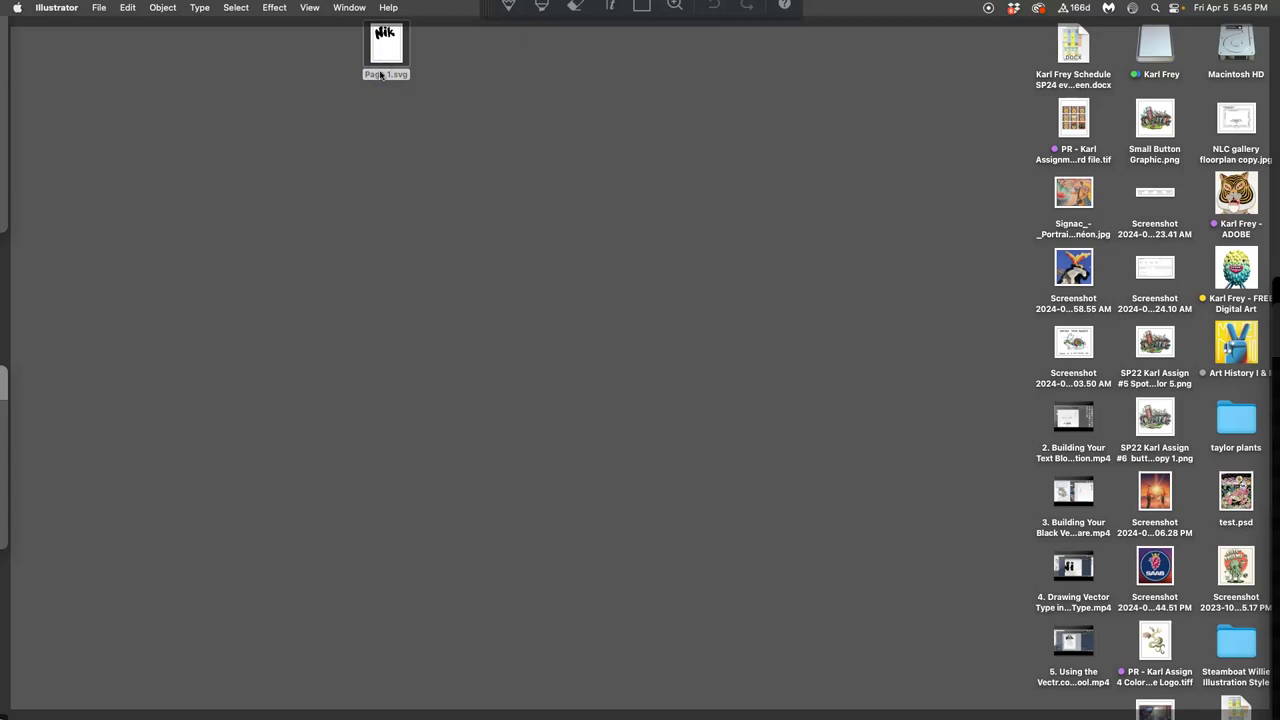
left_click(384, 59)
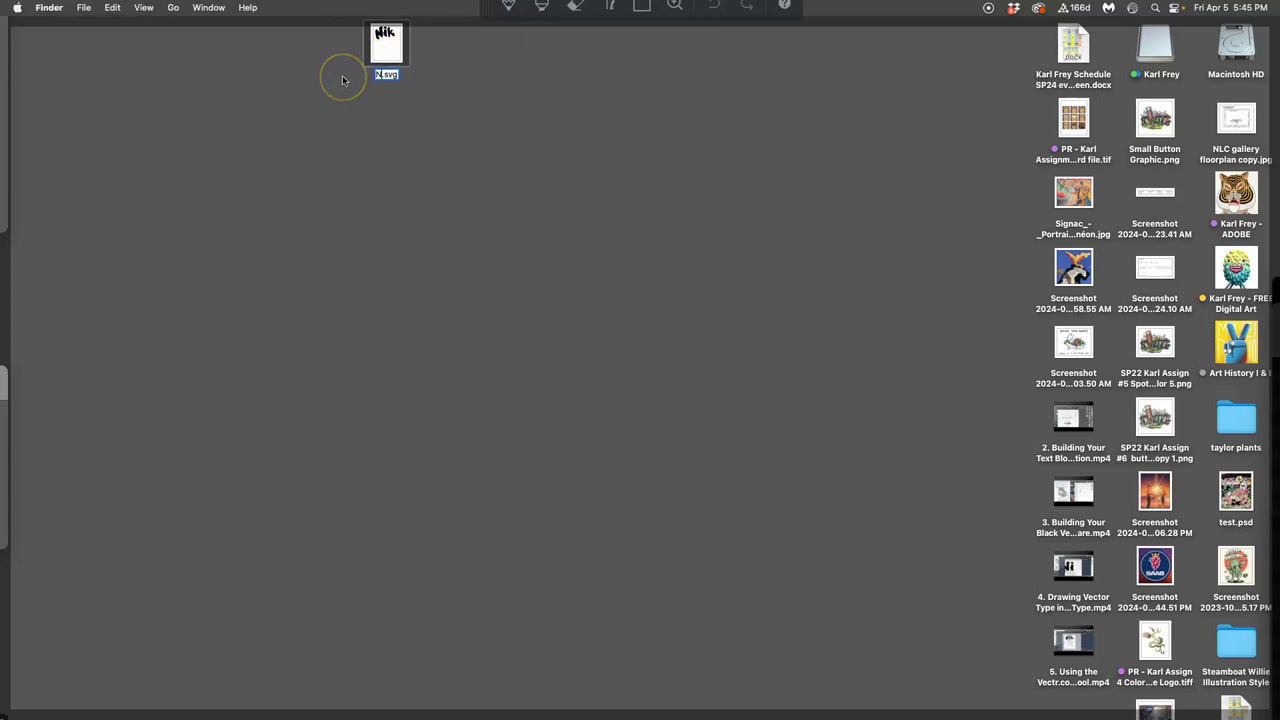
type("ik")
left_click(409, 130)
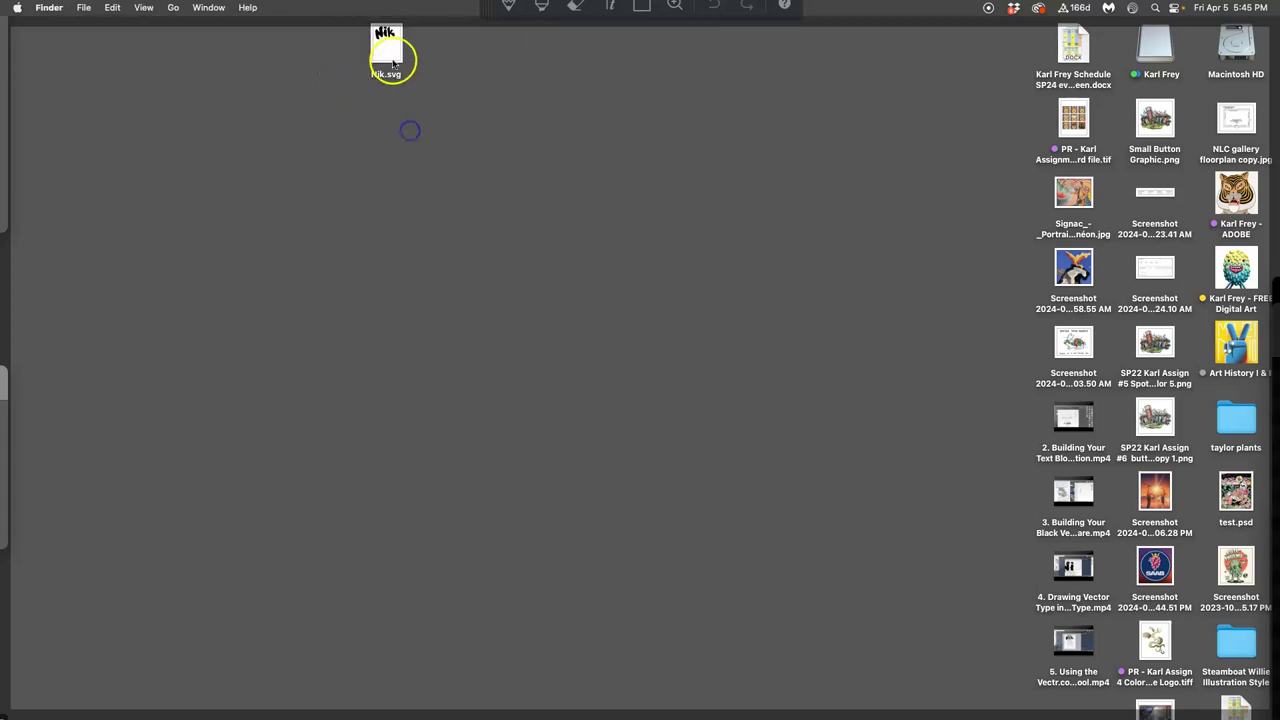
Move Nik.svg on the desktop beside the columns of other files and close the export view in Vectr
left_click_drag(393, 62, 933, 86)
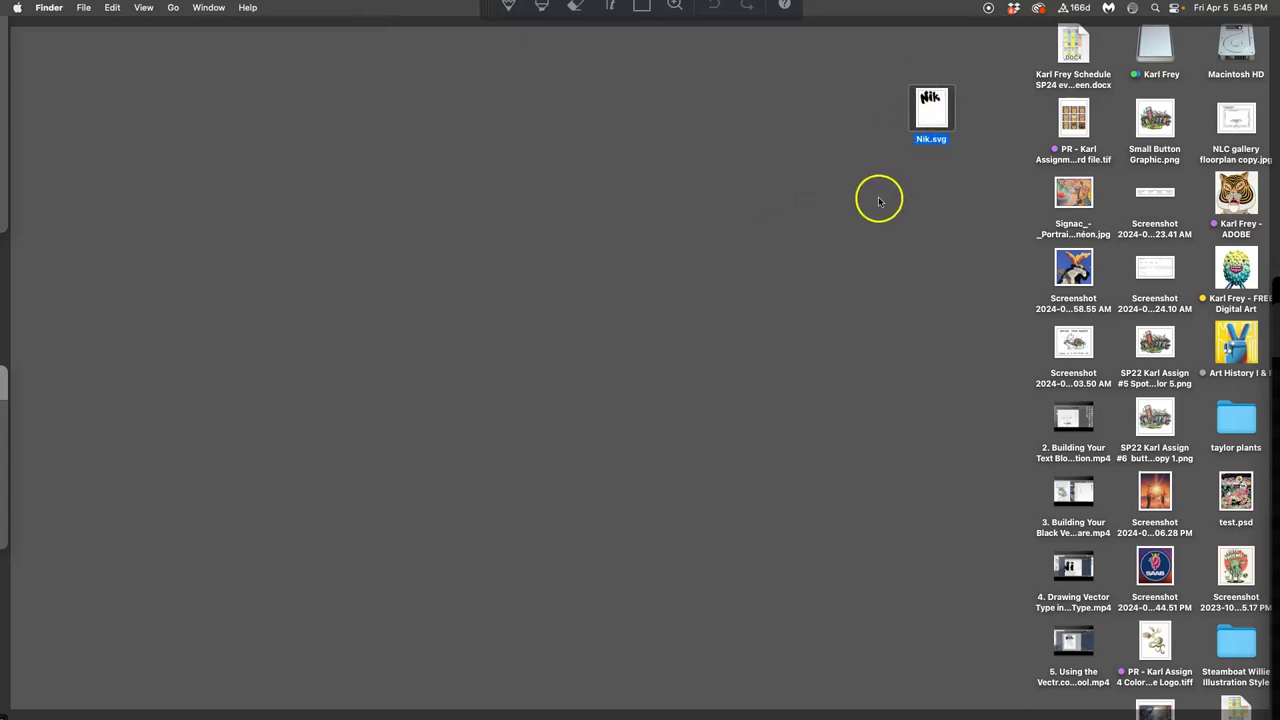
key("F11")
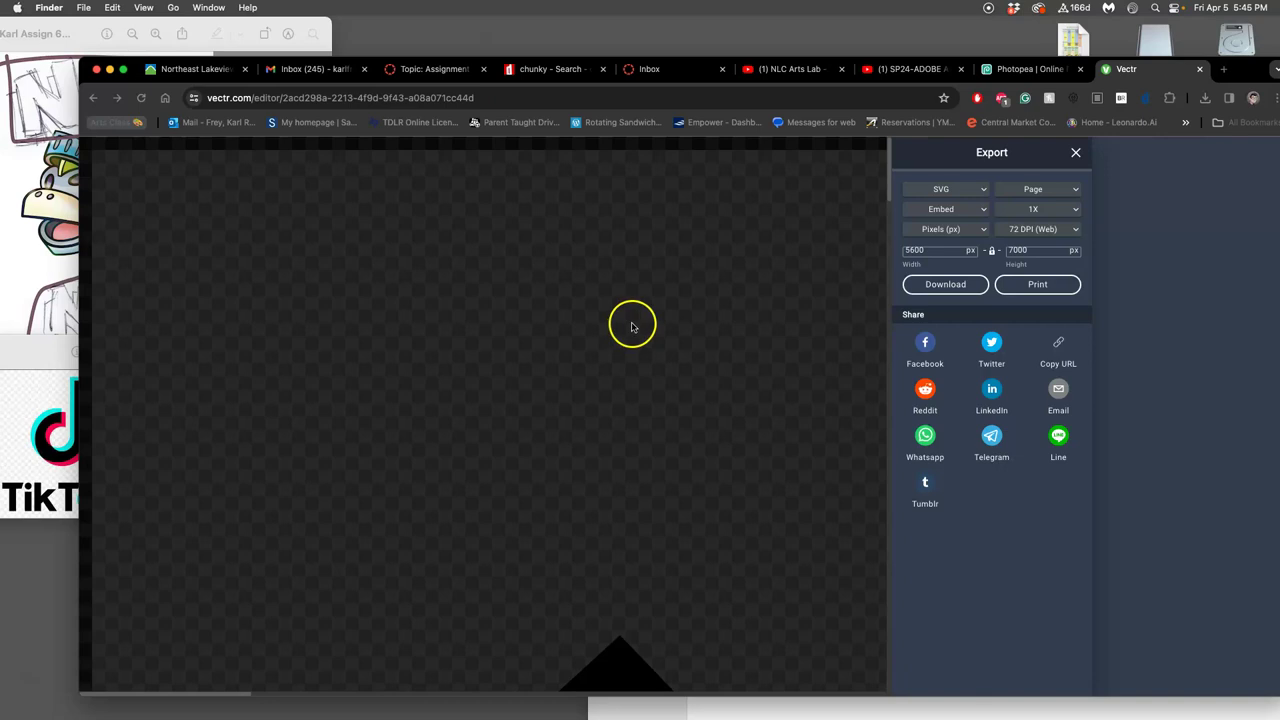
left_click(1077, 153)
left_click(1077, 153)
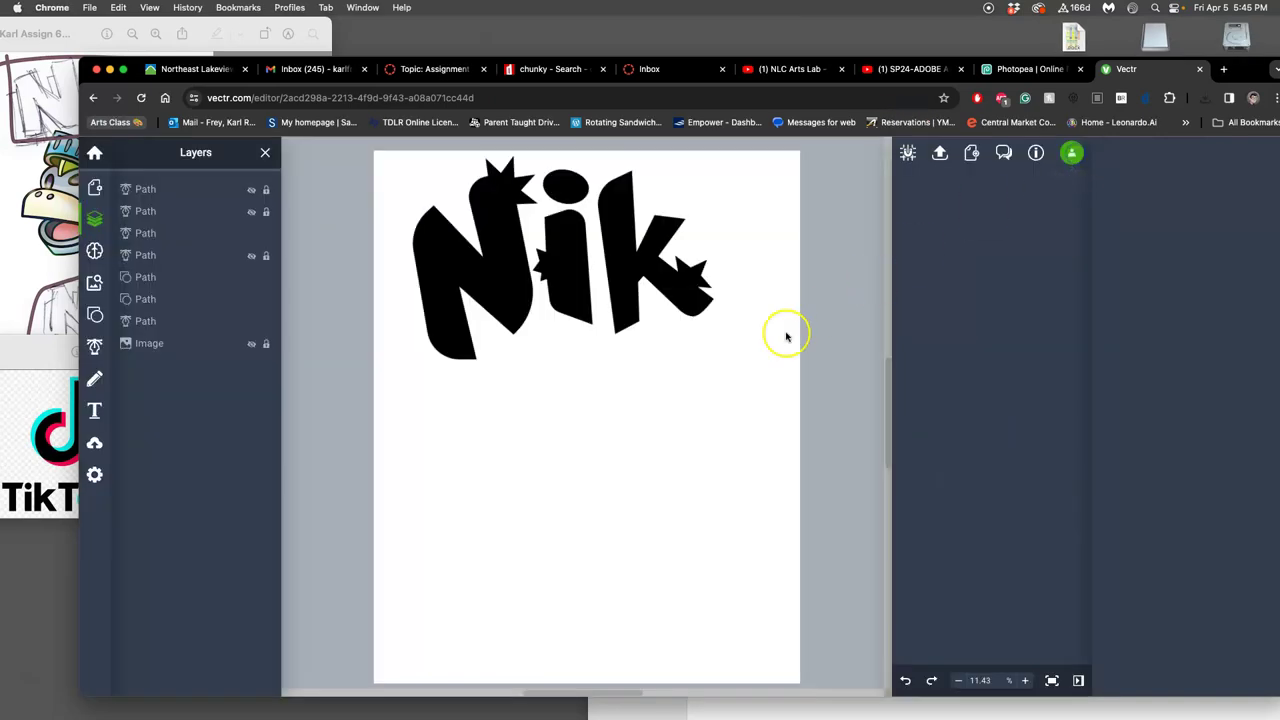
Hide the four paths that make up the Nik lettering
left_click_drag(396, 165, 739, 384)
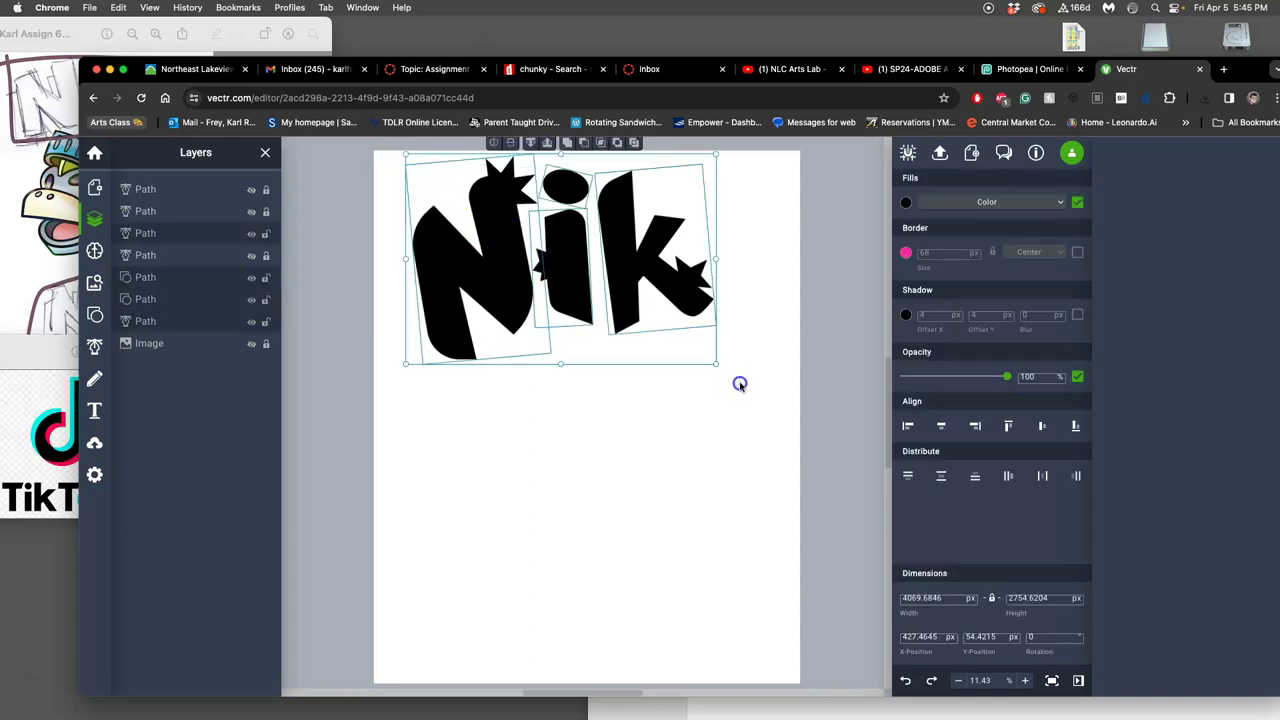
left_click(534, 360)
left_click(252, 233)
left_click(251, 277)
left_click(252, 299)
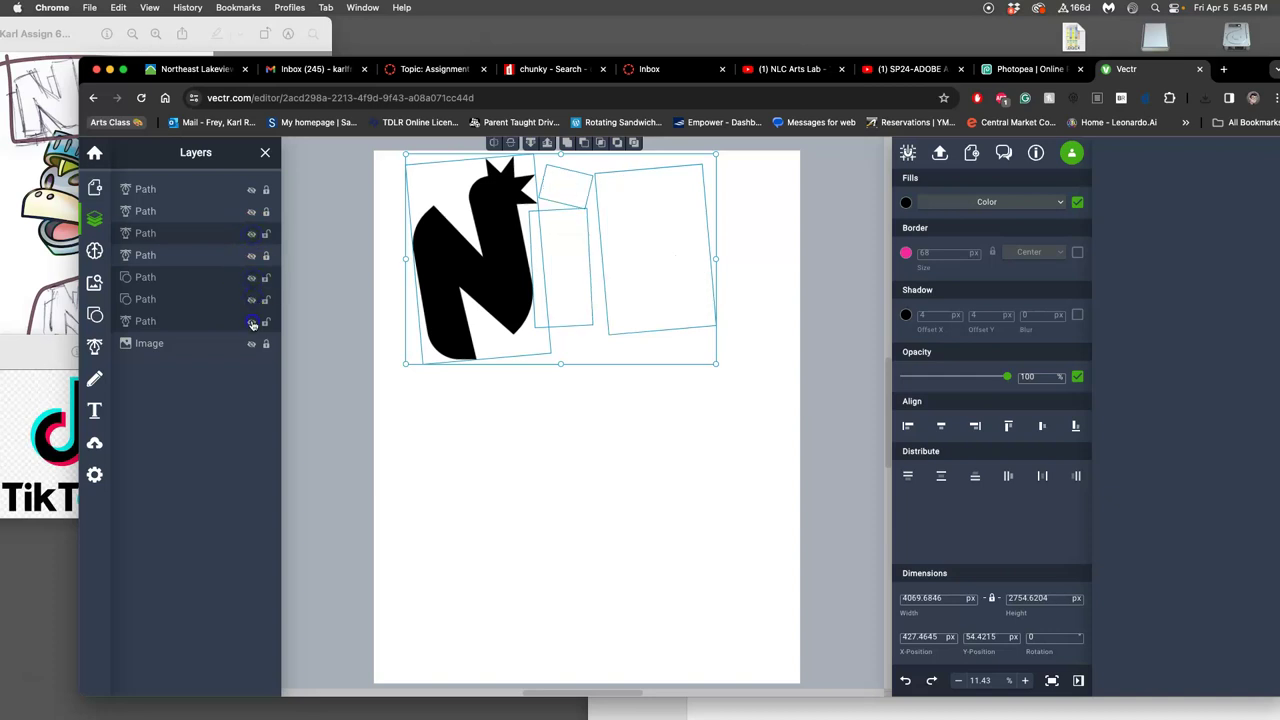
left_click(252, 321)
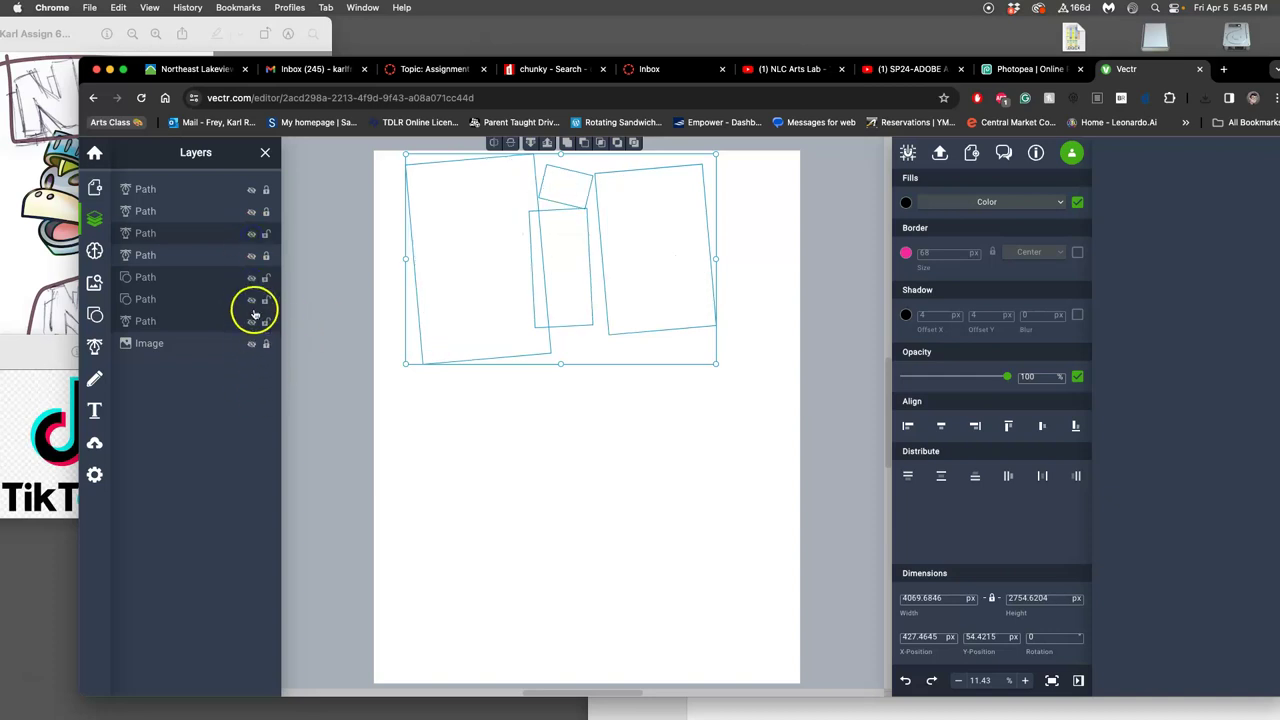
Make the two uppermost paths, which form the Nok lettering, visible again
left_click(252, 257)
left_click(252, 256)
left_click(251, 211)
left_click(251, 189)
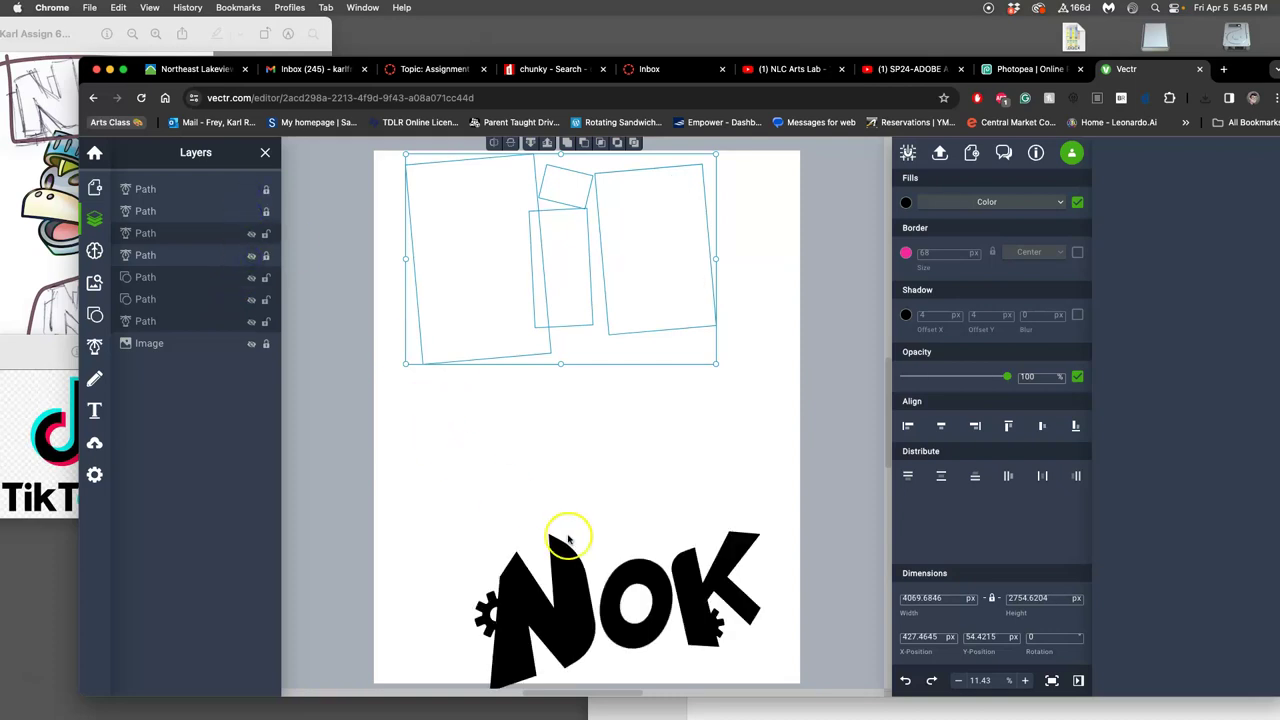
left_click_drag(451, 500, 778, 656)
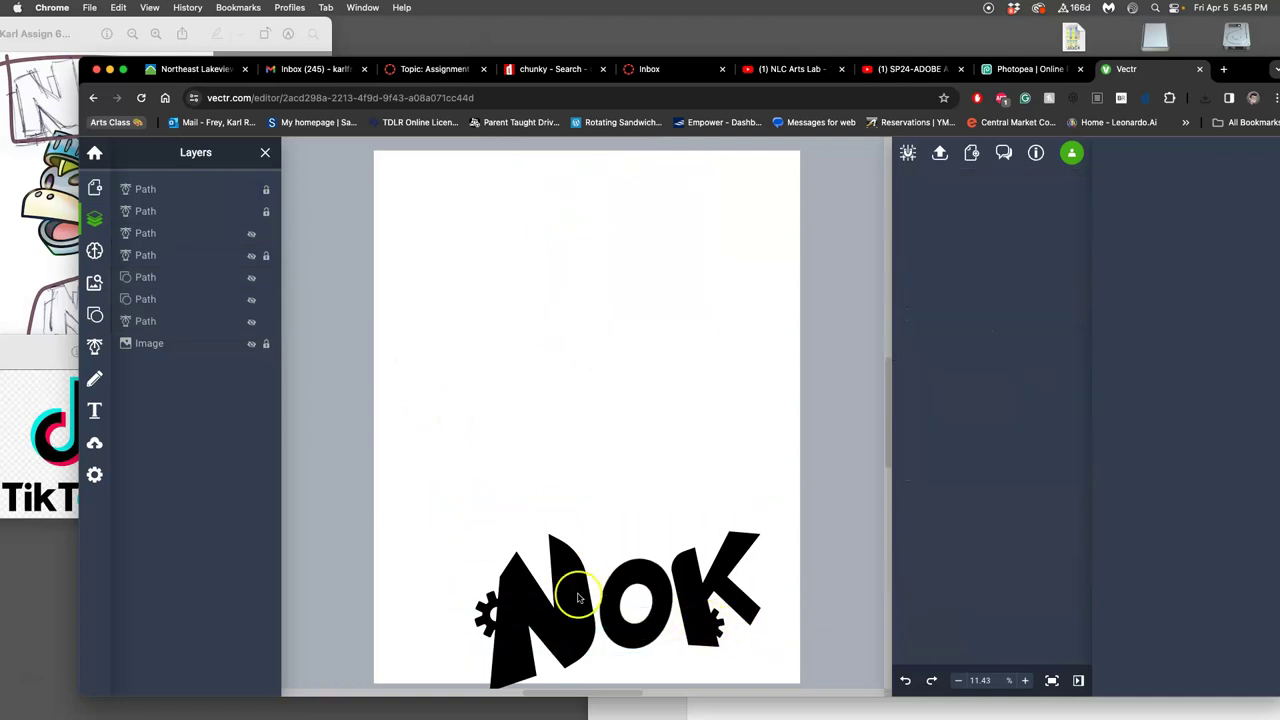
left_click_drag(451, 528, 794, 676)
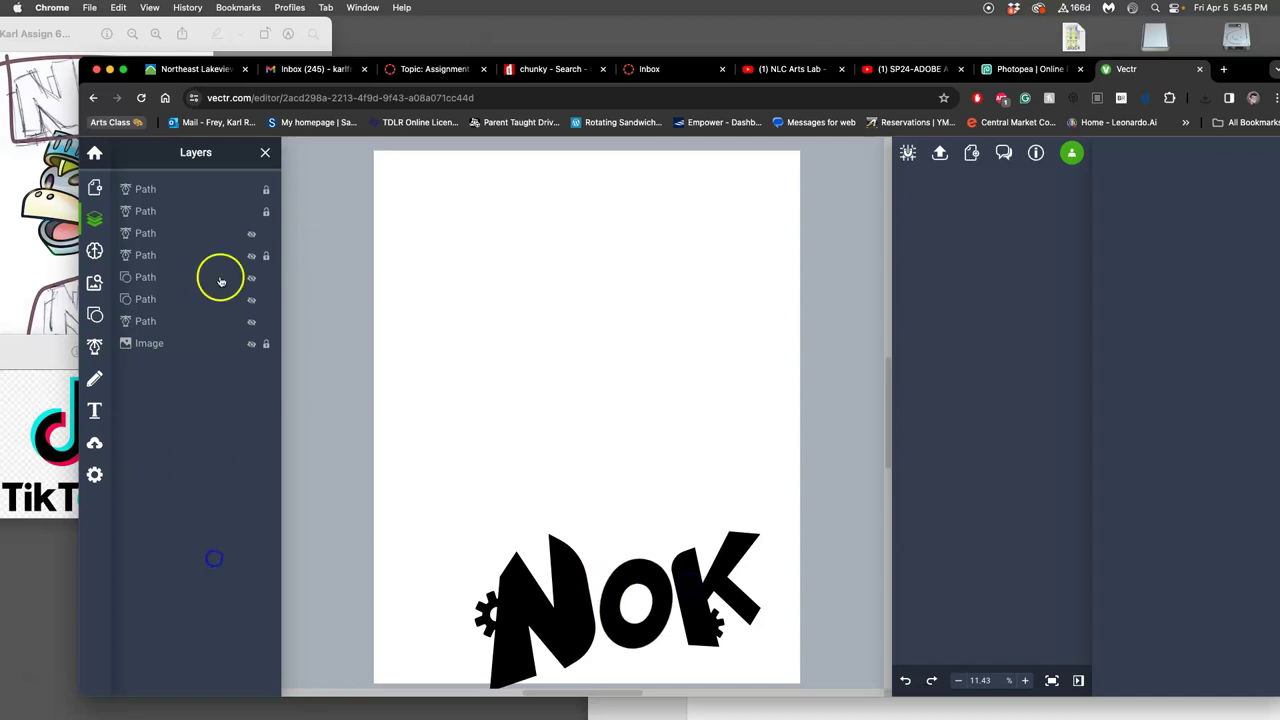
left_click(265, 152)
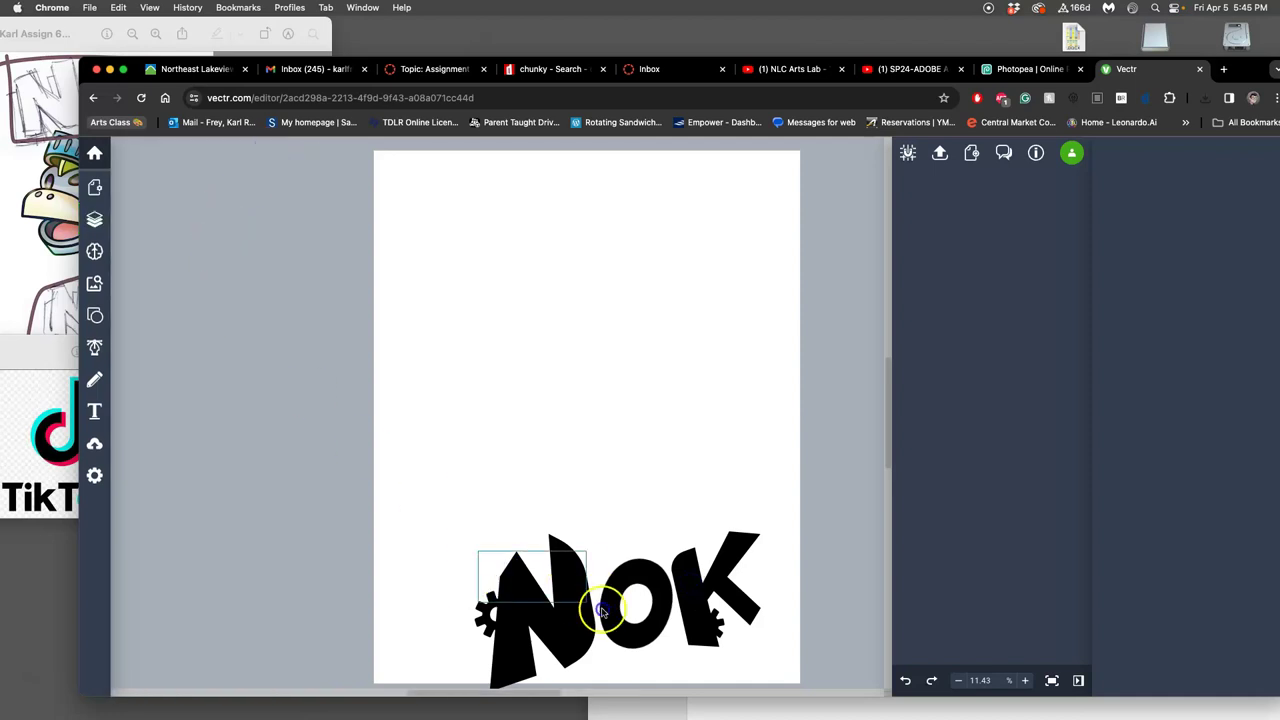
left_click(94, 219)
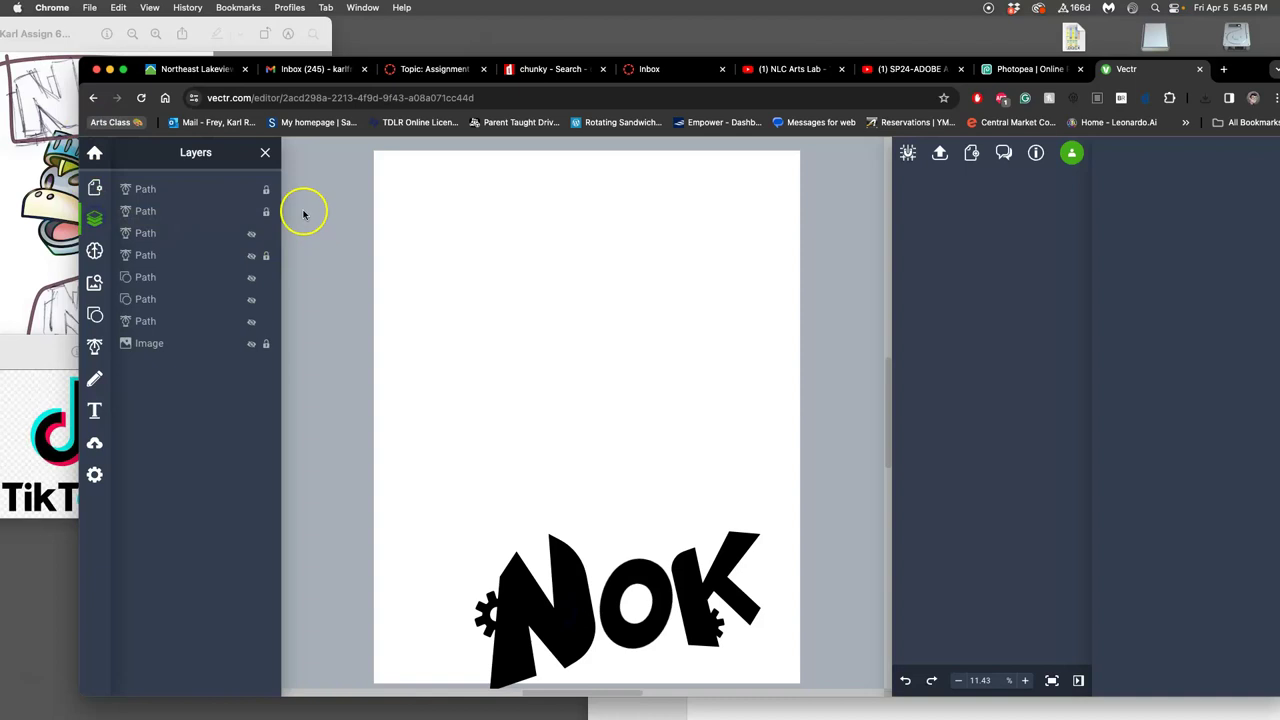
Unlock the two Nok paths and move the lettering up to a Y-position of about 4785 px, fully inside the page
left_click(267, 257)
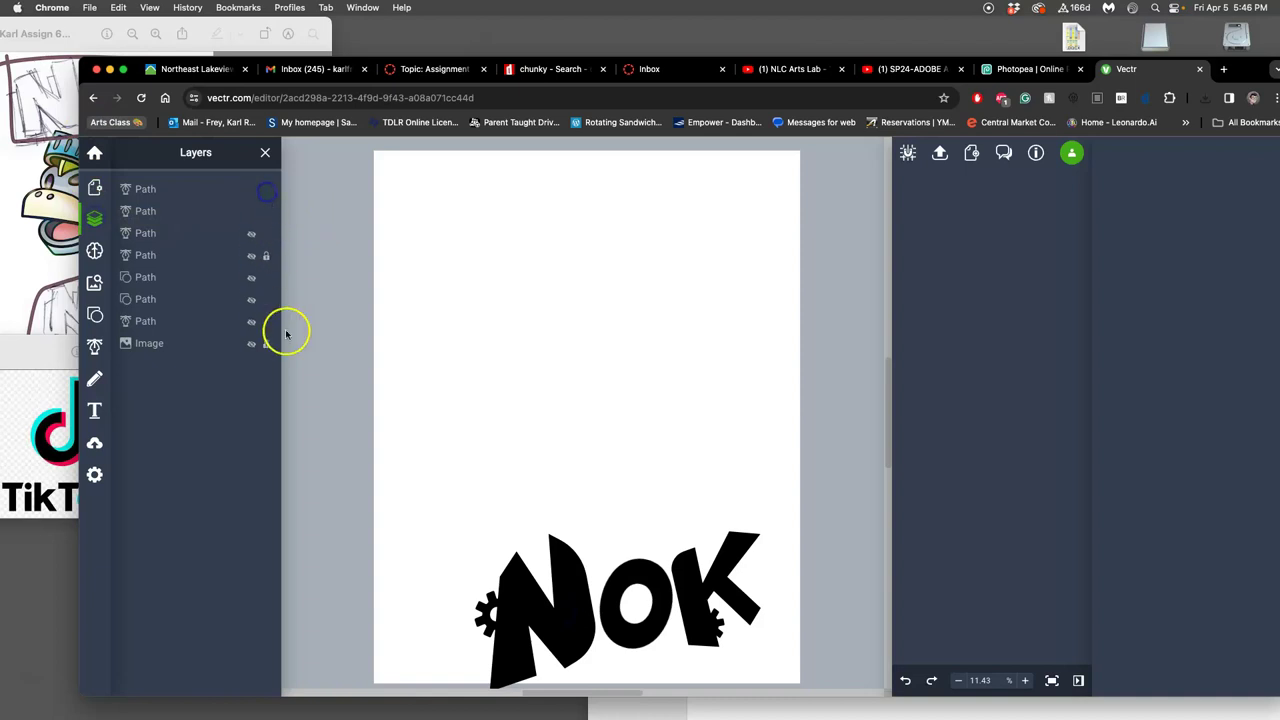
left_click_drag(426, 508, 787, 676)
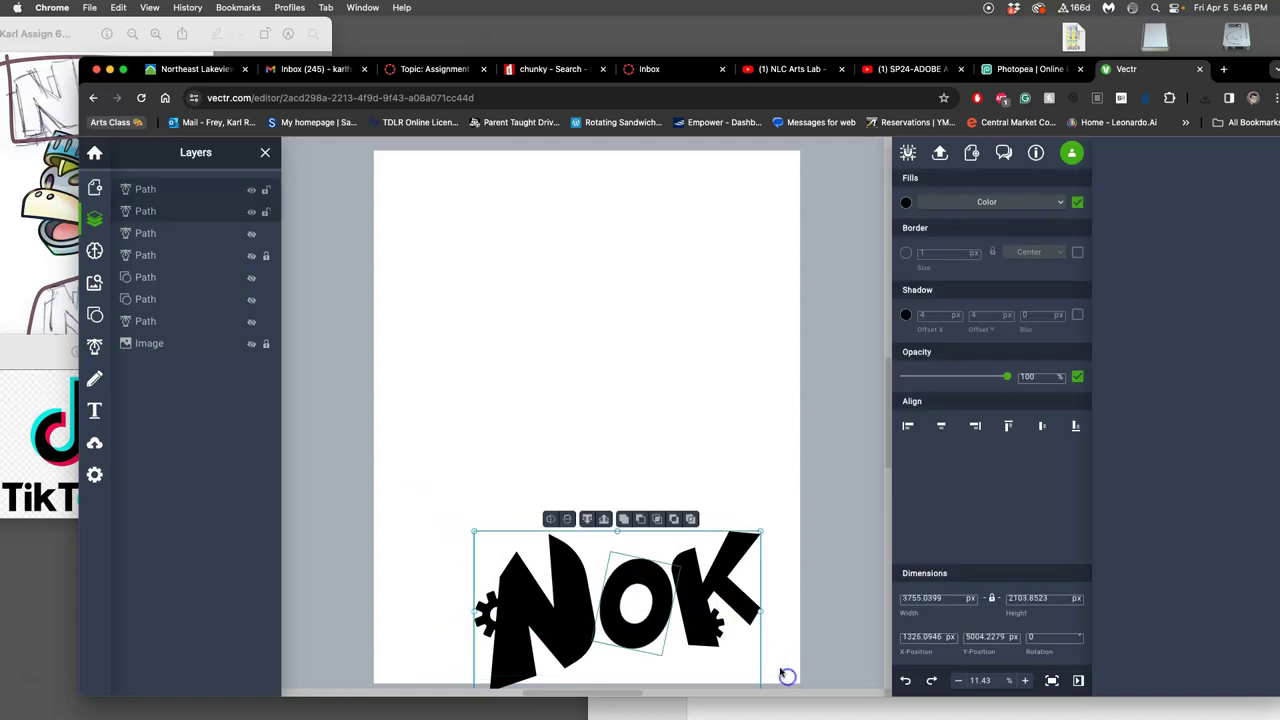
left_click_drag(703, 618, 701, 601)
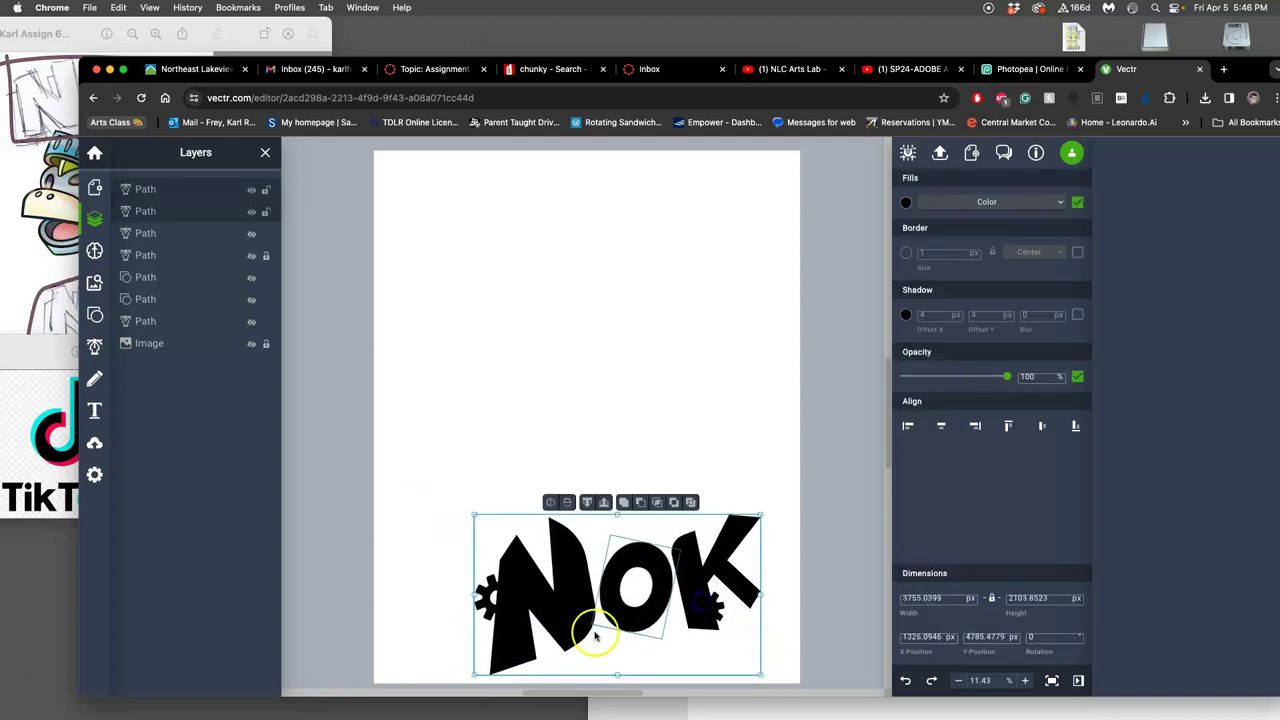
scroll(590, 617, "down", 1)
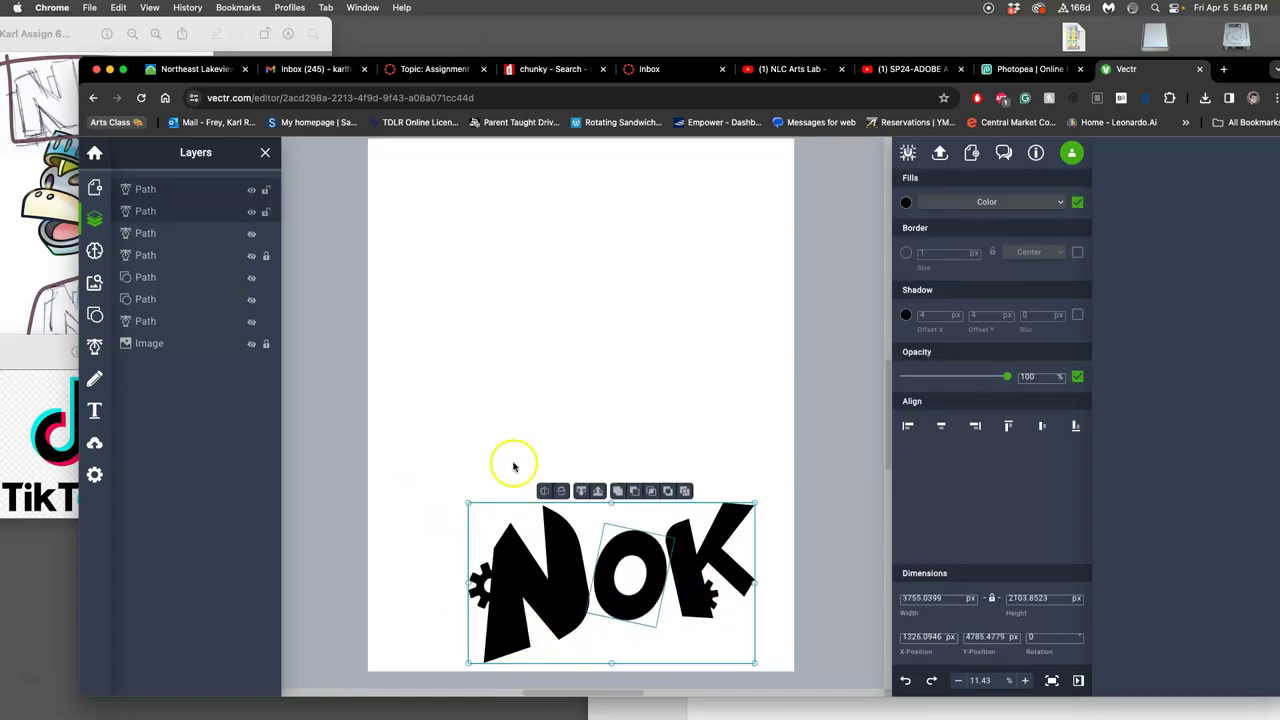
left_click(341, 499)
Export the Nok page as SVG and move the downloaded Page 1.svg from Downloads to the desktop
left_click(940, 152)
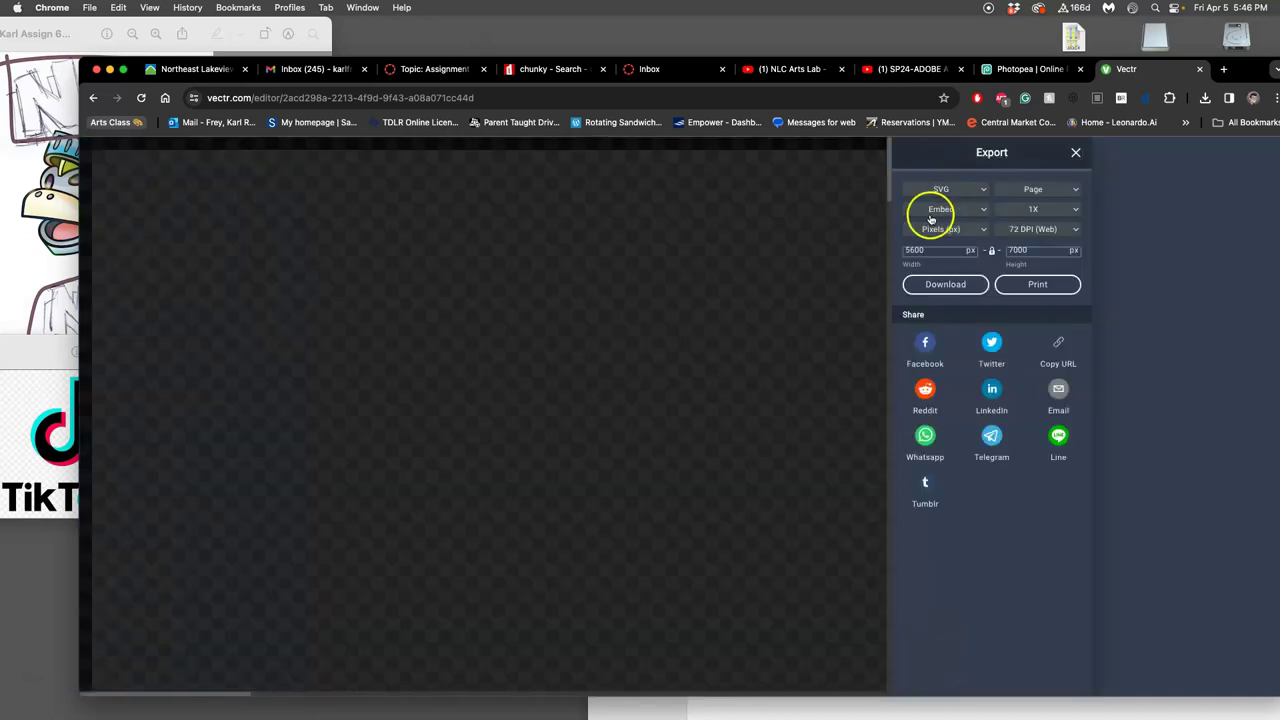
left_click(950, 290)
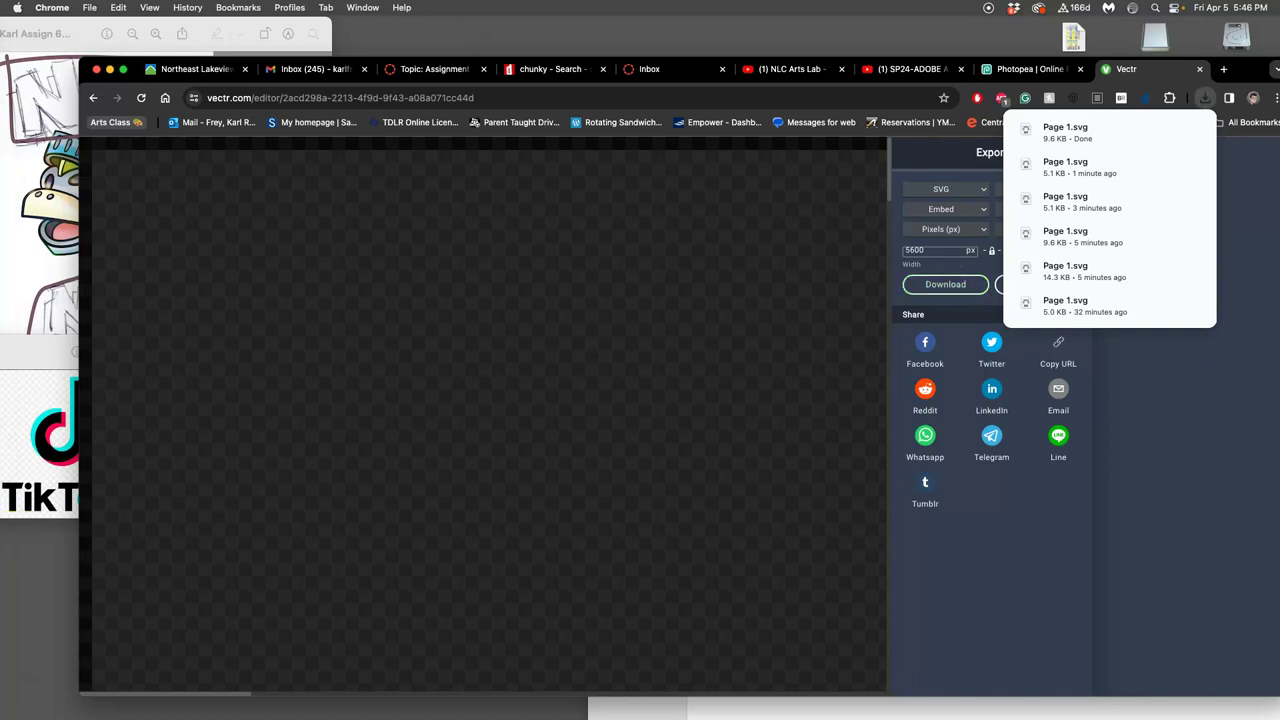
mouse_move(3, 586)
left_click(22, 505)
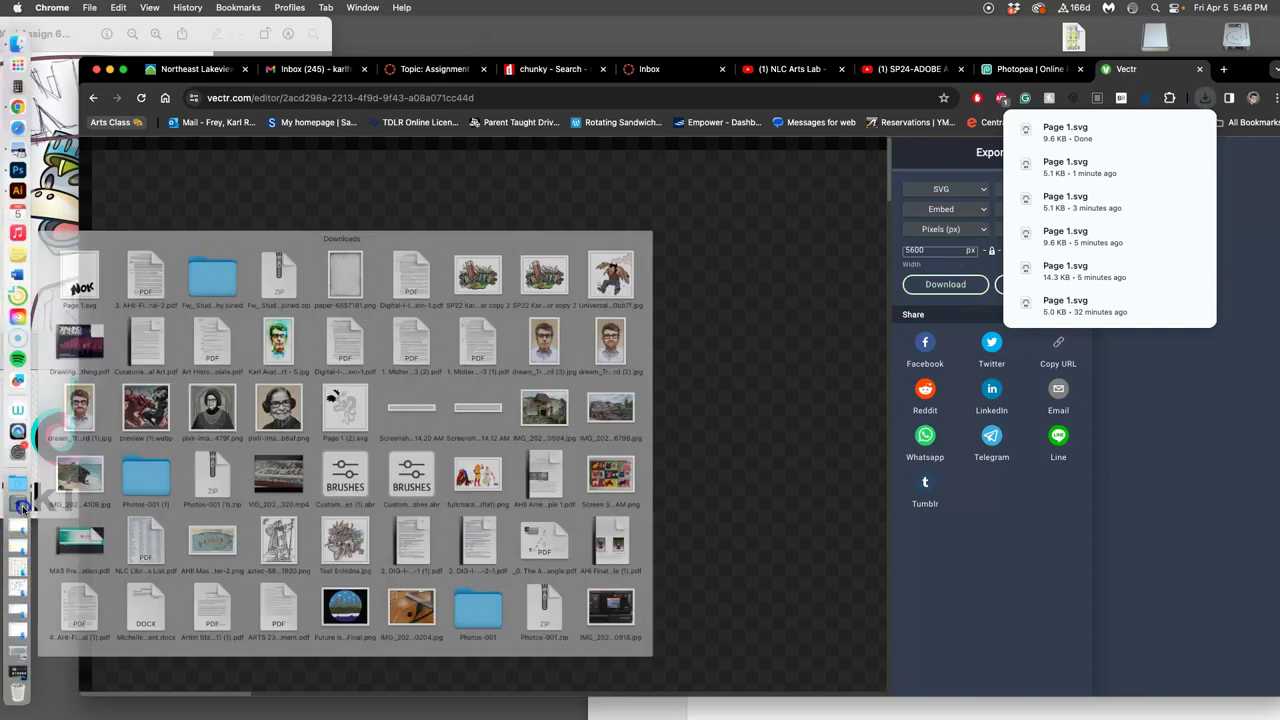
left_click_drag(110, 214, 409, 39)
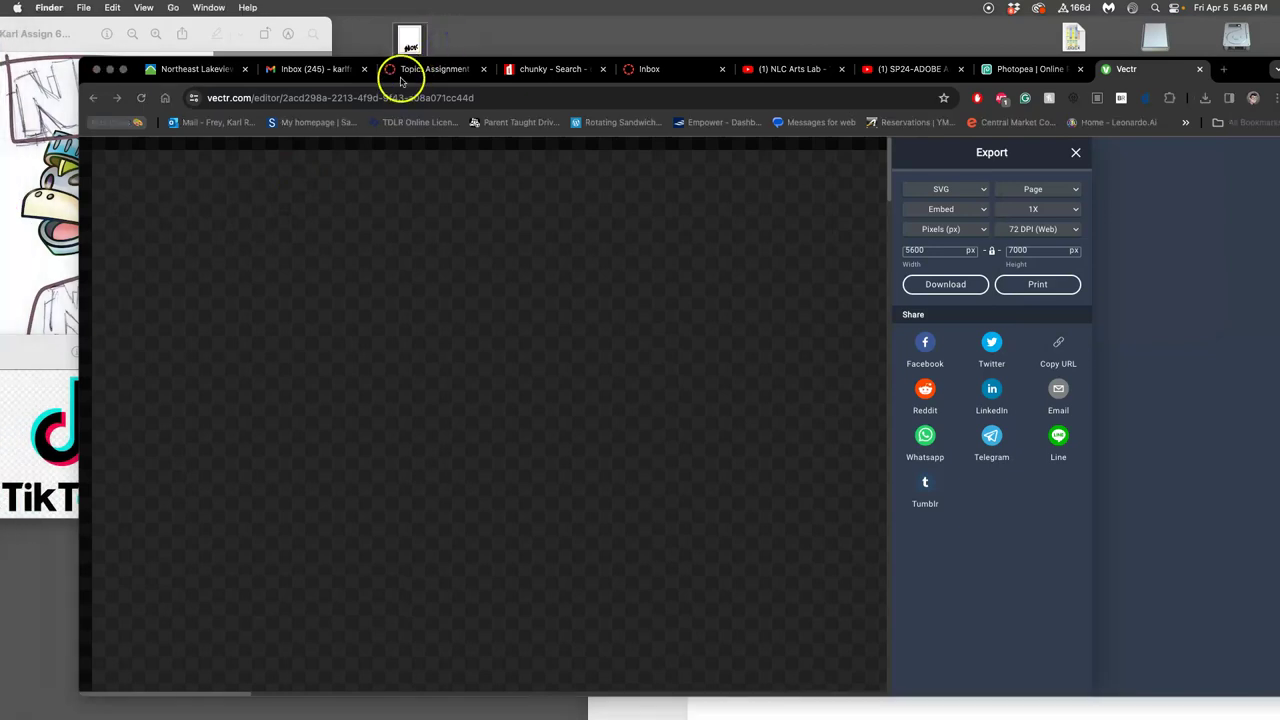
Rename the exported Nok file on the desktop as Nok.svg
key("F11")
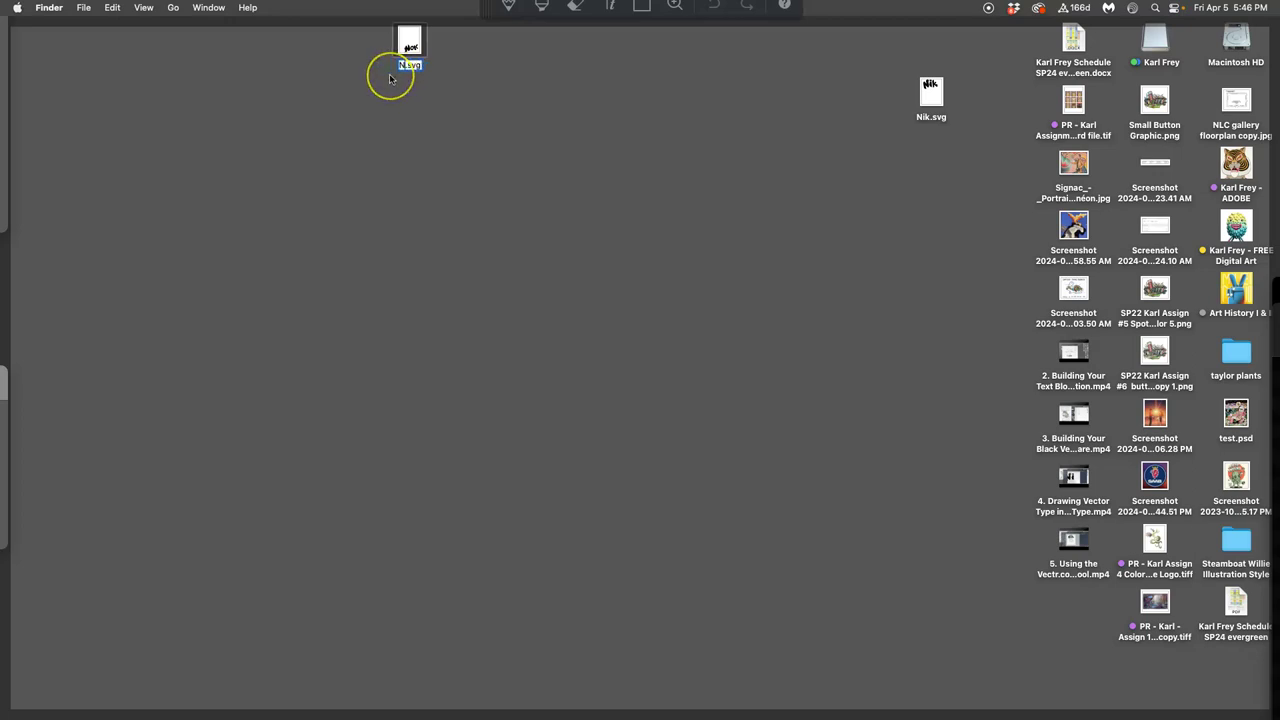
left_click(594, 247)
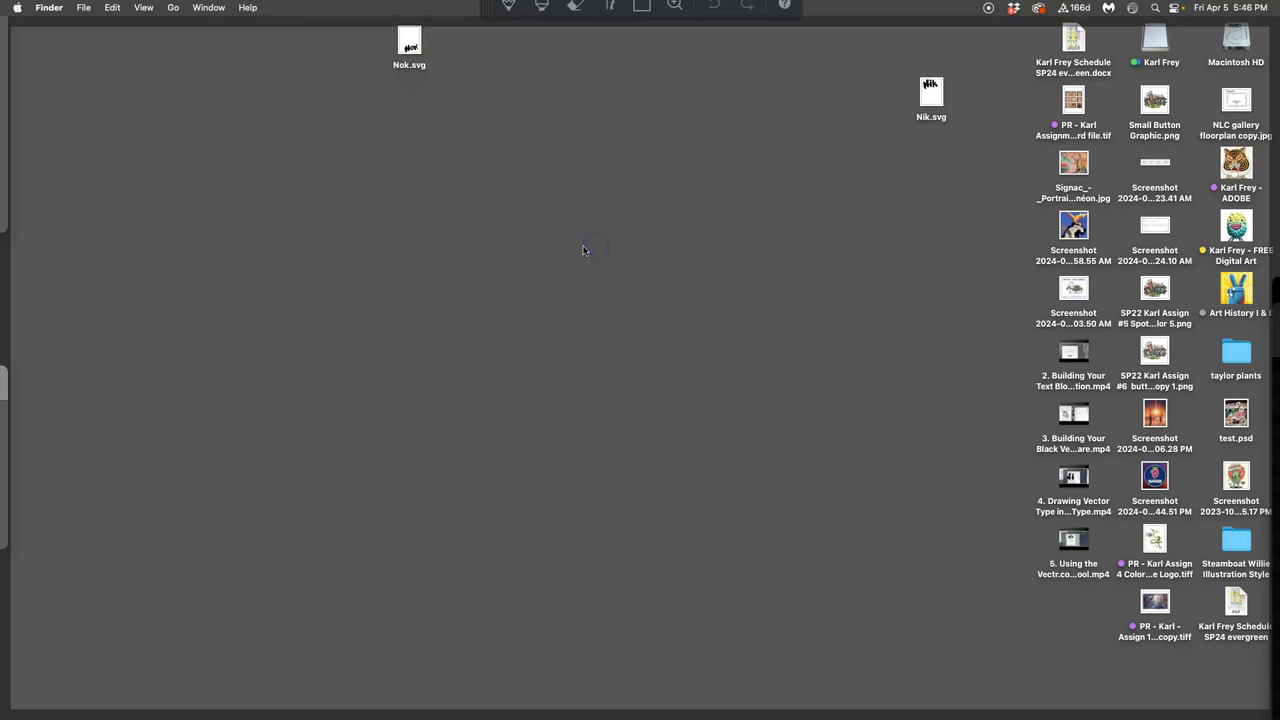
key("F11")
Move Nik.svg and Nok.svg from the desktop into the Assignment #6 folder, replacing the existing files of the same names
left_click(884, 708)
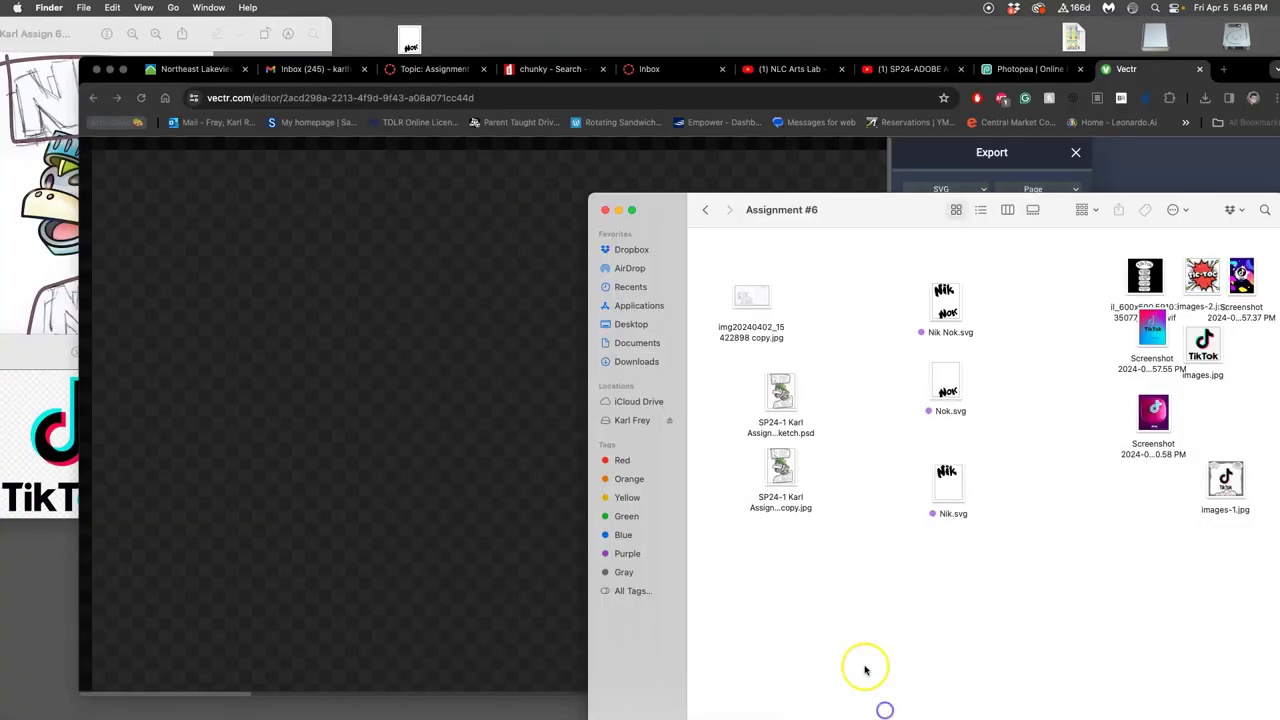
key("F11")
left_click_drag(395, 55, 913, 188)
left_click_drag(904, 102, 1010, 485)
key("F11")
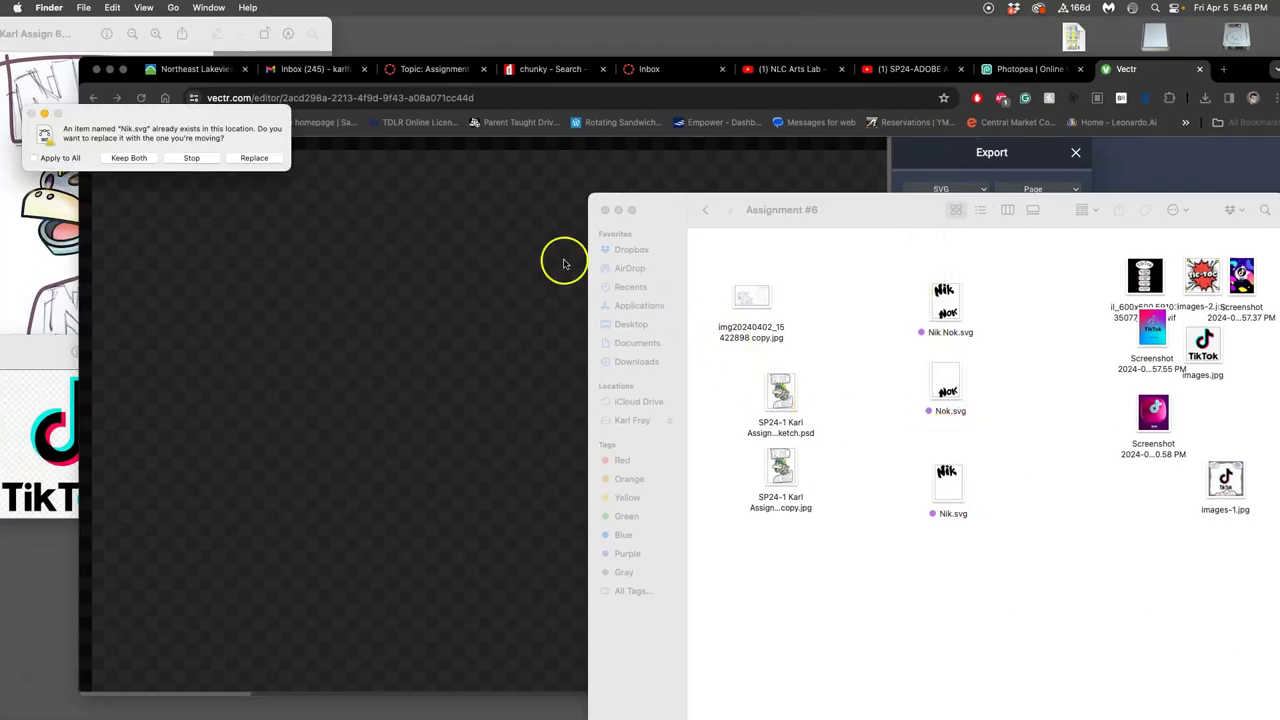
left_click(274, 162)
left_click(254, 156)
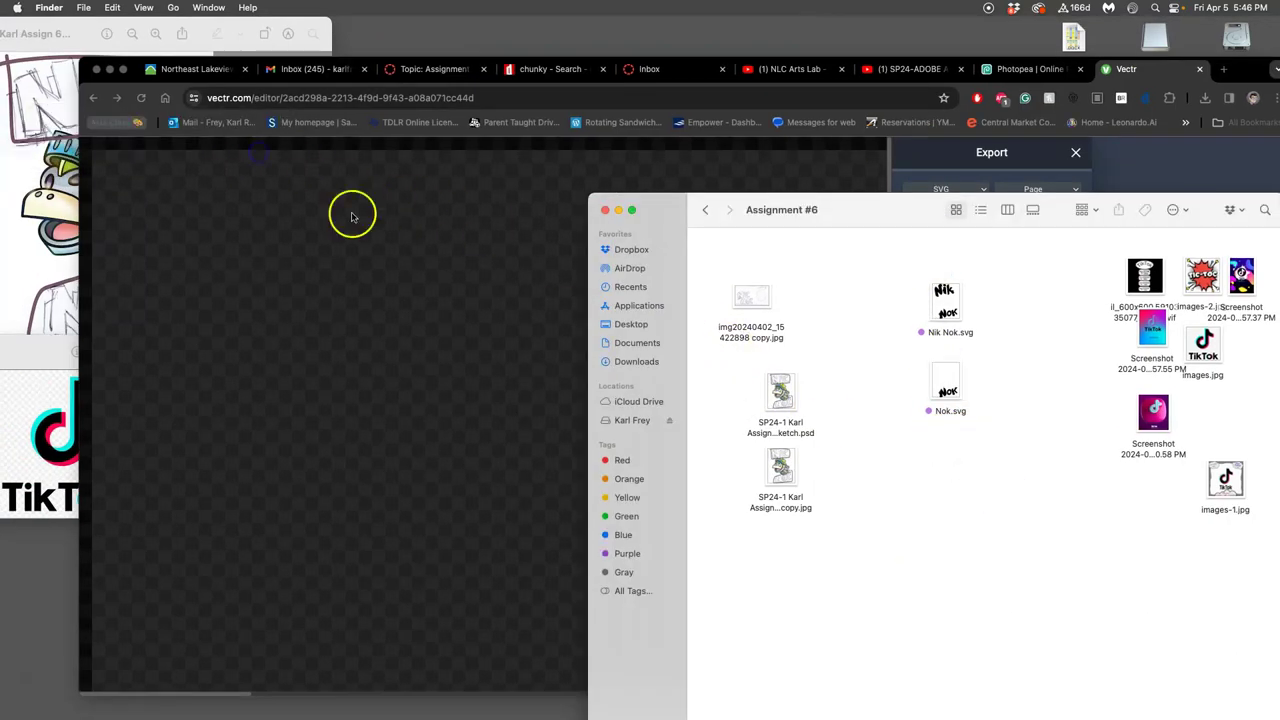
Tag Nik.svg and Nok.svg in the Assignment #6 folder purple
right_click(1018, 491)
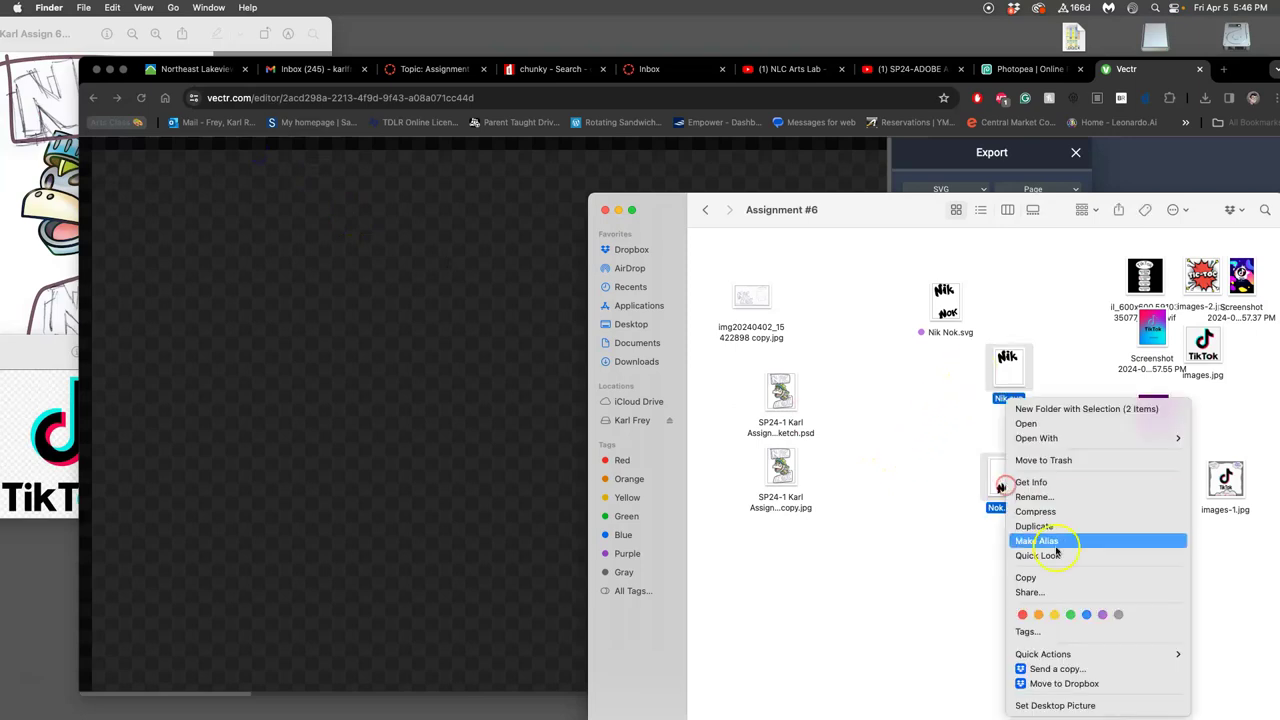
left_click(1100, 613)
left_click(958, 333)
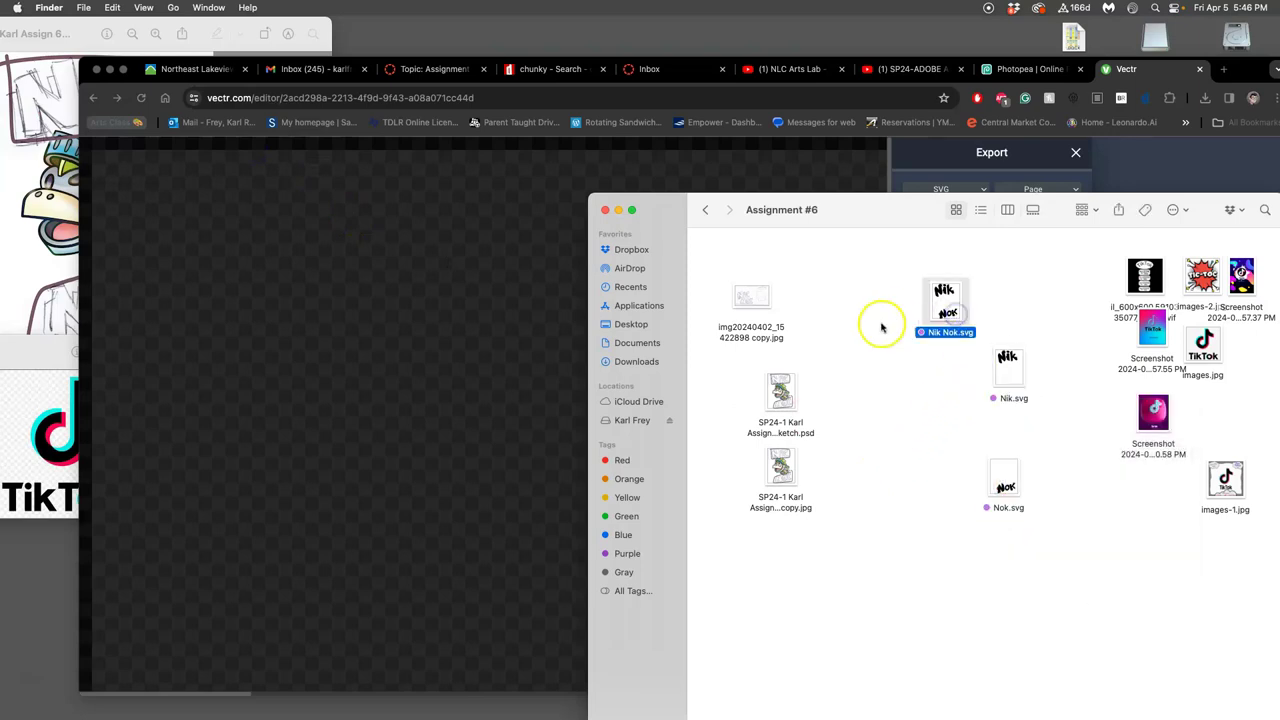
Switch to Photopea and place Nik Nok.svg from the Assignment #6 folder into the poster document
left_click(334, 289)
left_click(1051, 69)
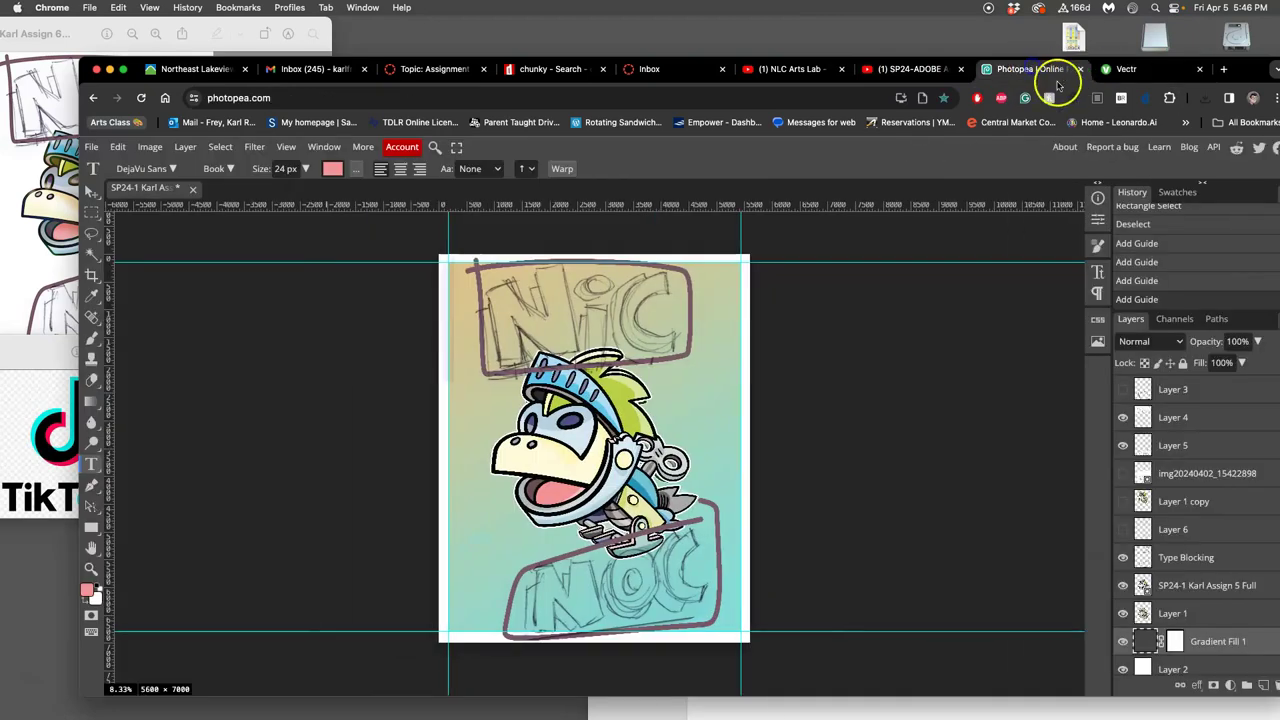
left_click(1075, 711)
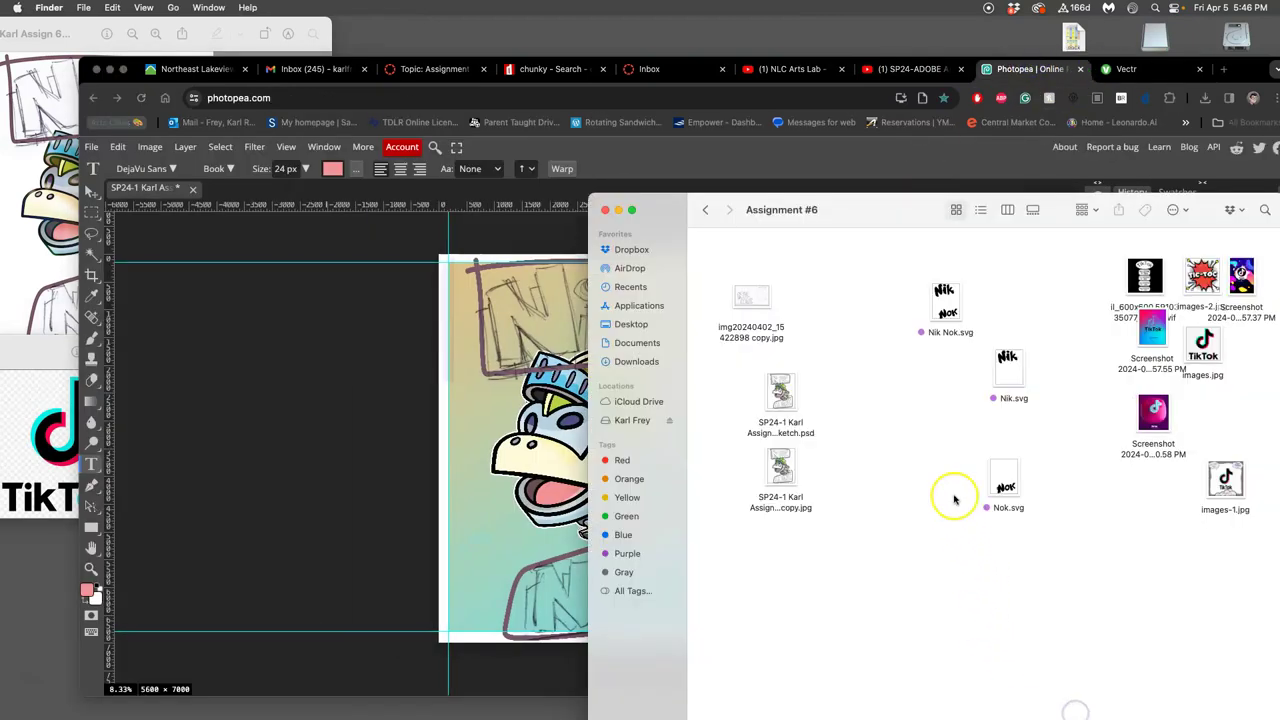
left_click_drag(948, 305, 535, 446)
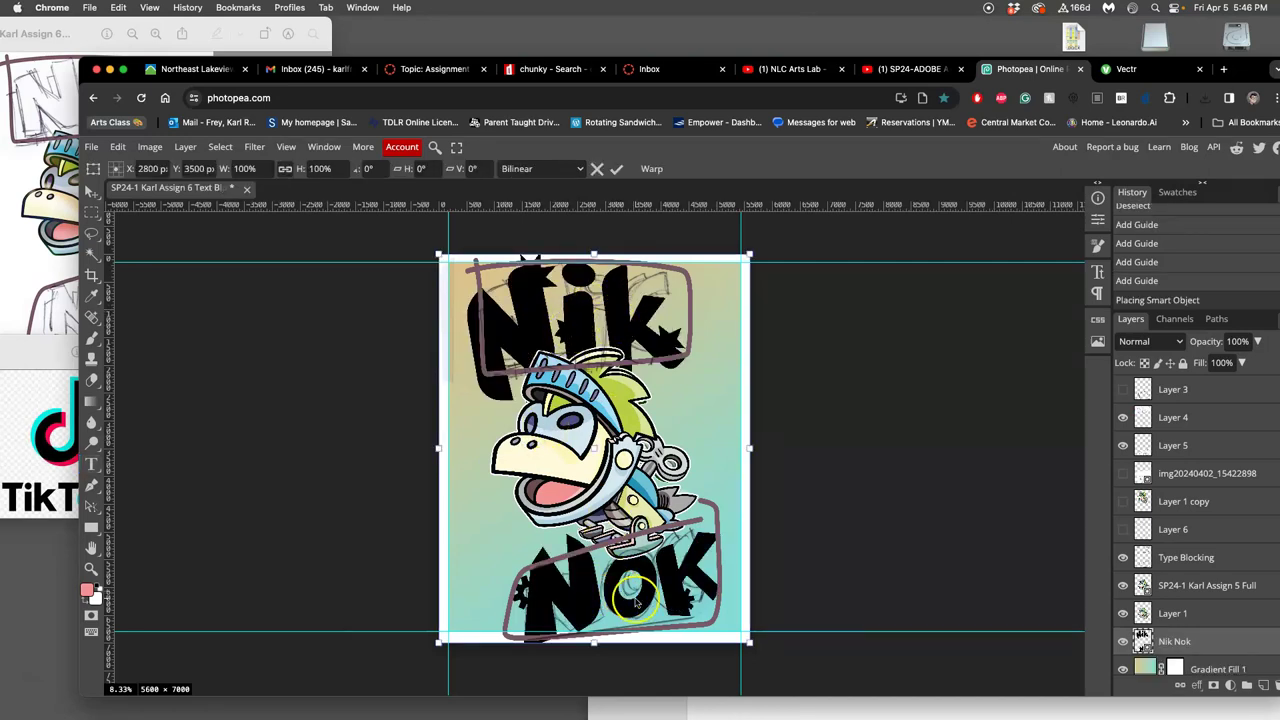
Scale the placed Nik Nok lettering to about 91.21% and centre it on the poster at X 2800, Y 3500 px
mouse_move(748, 640)
left_mouse_down()
mouse_move(740, 614)
mouse_move(726, 614)
mouse_move(758, 628)
mouse_move(737, 634)
left_mouse_up()
left_click_drag(644, 321, 645, 316)
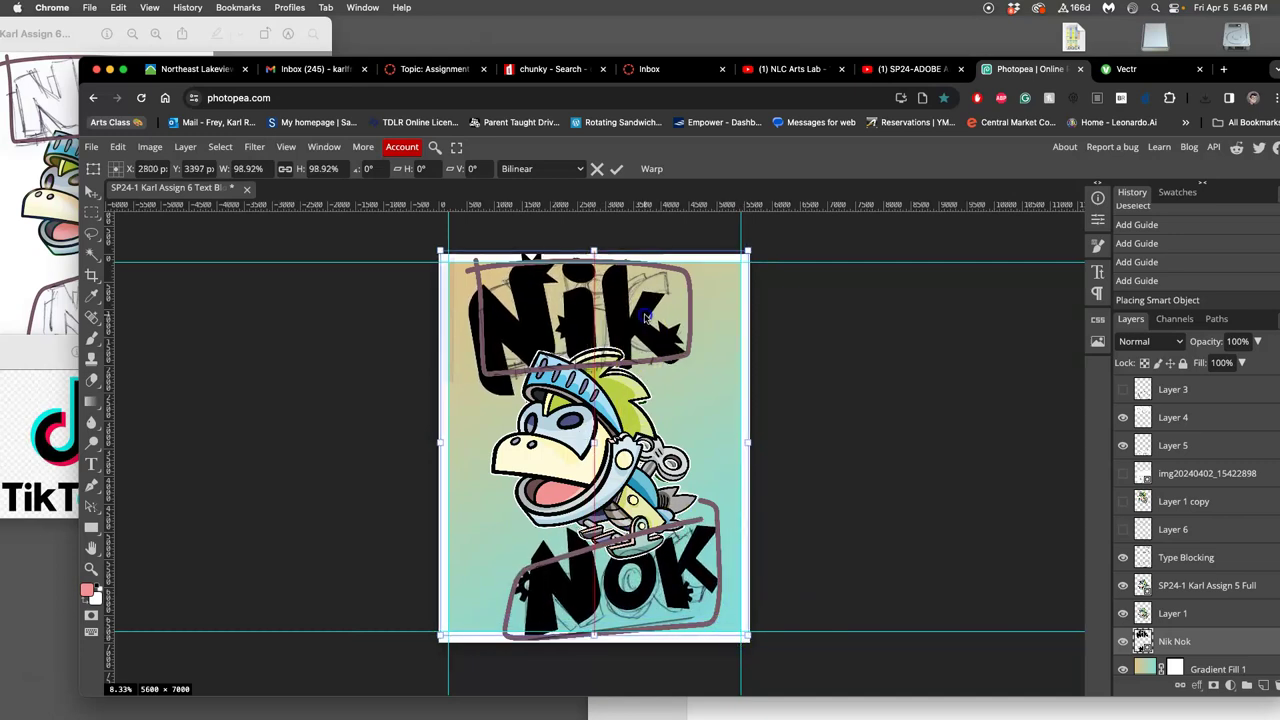
left_click_drag(748, 254, 725, 273)
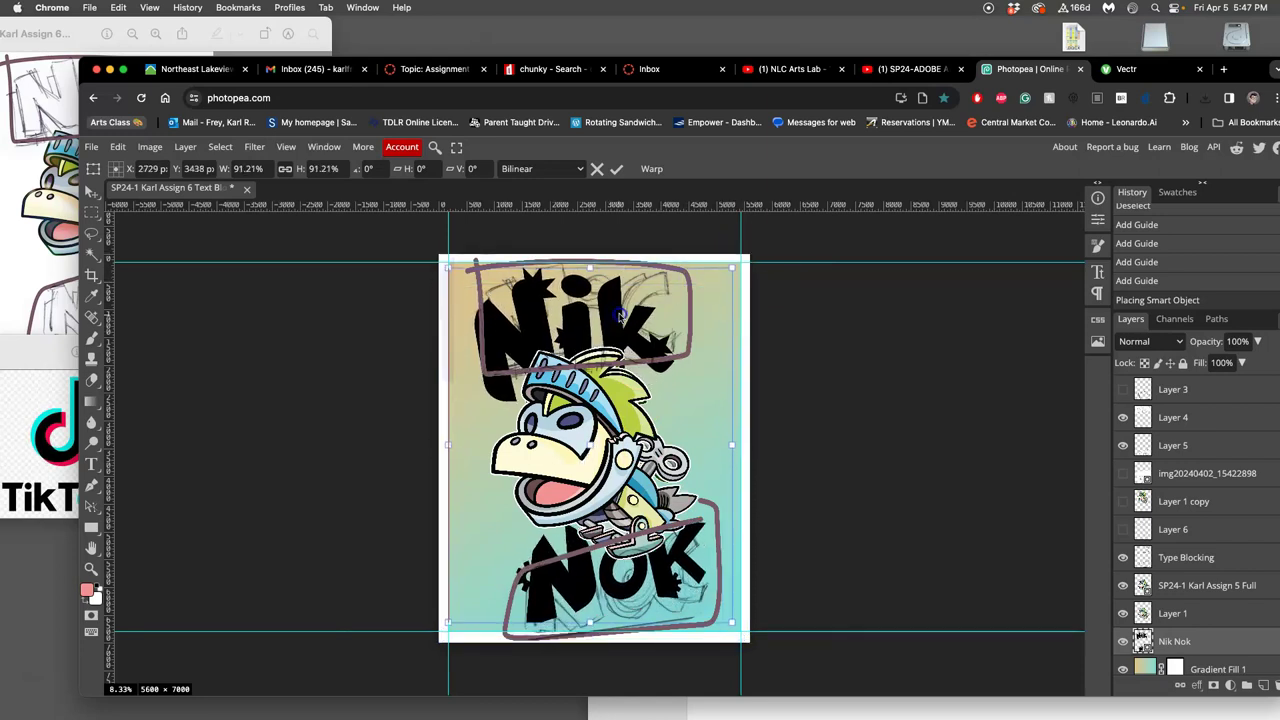
left_click_drag(620, 316, 627, 327)
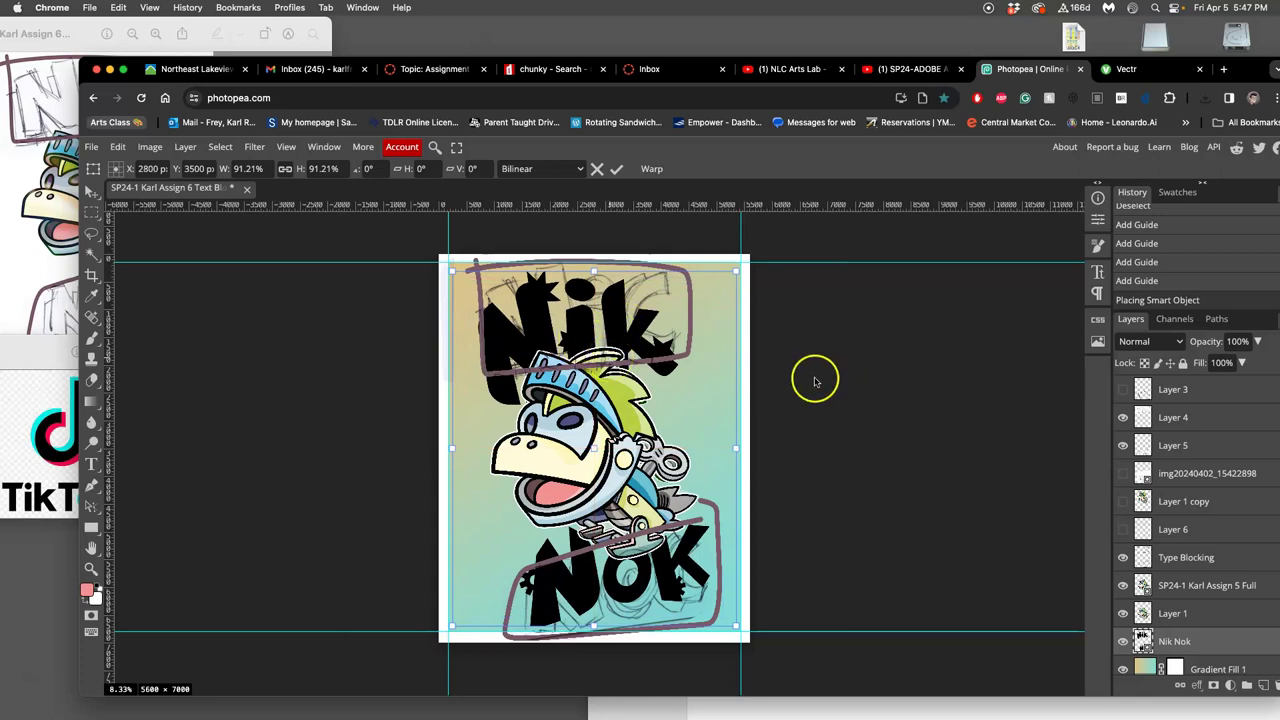
key("Return")
Reduce the Nik Nok layer's opacity to 44% and lock the layer
left_click_drag(1245, 70, 1104, 59)
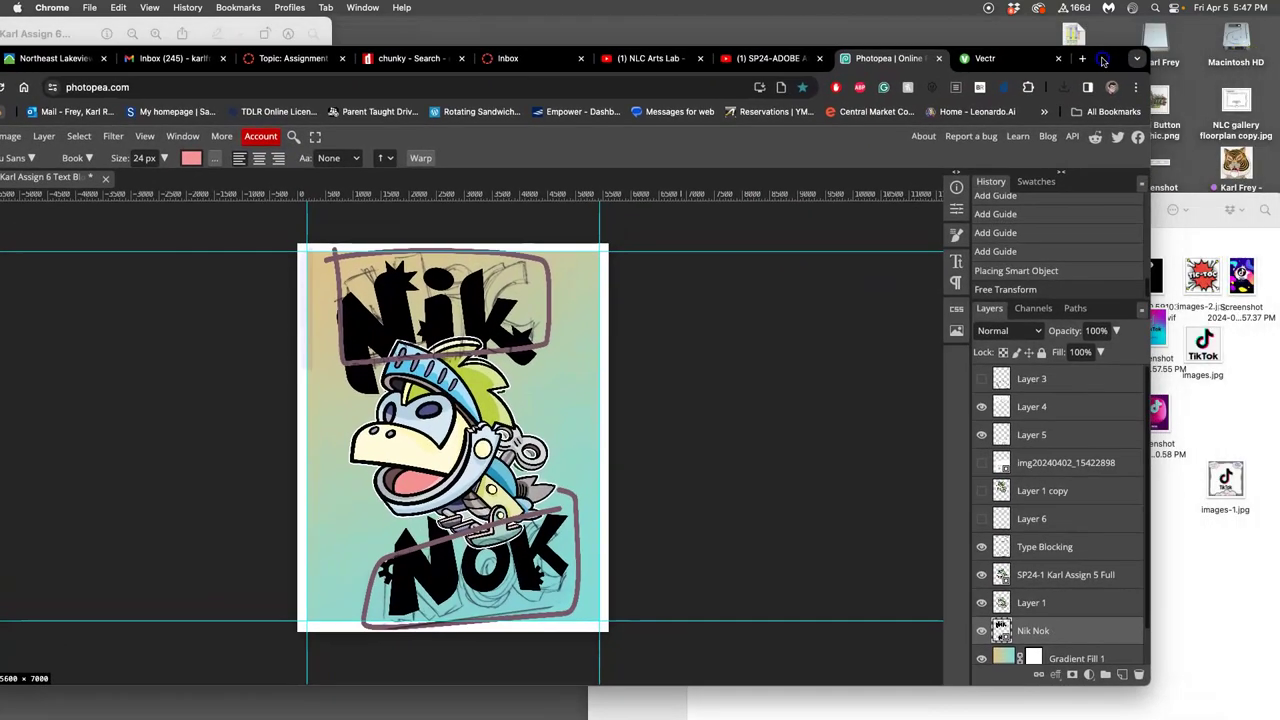
left_click(1116, 331)
left_click(1080, 355)
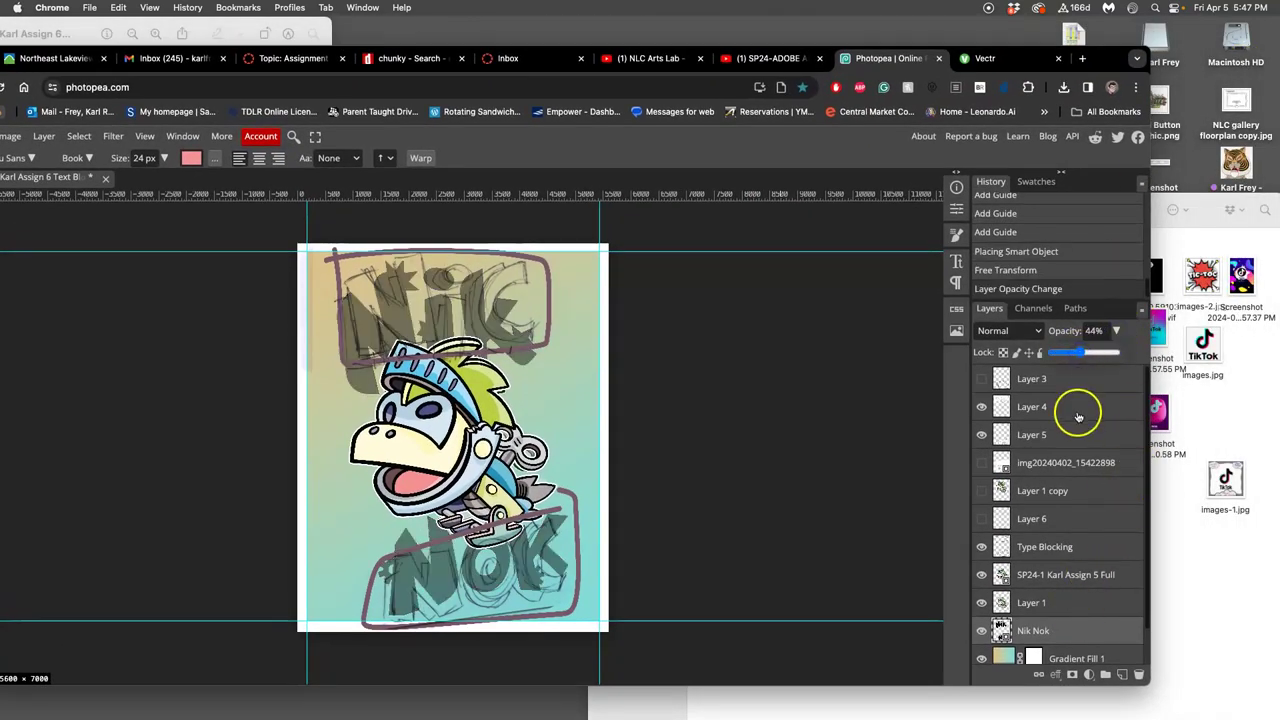
left_click(1063, 632)
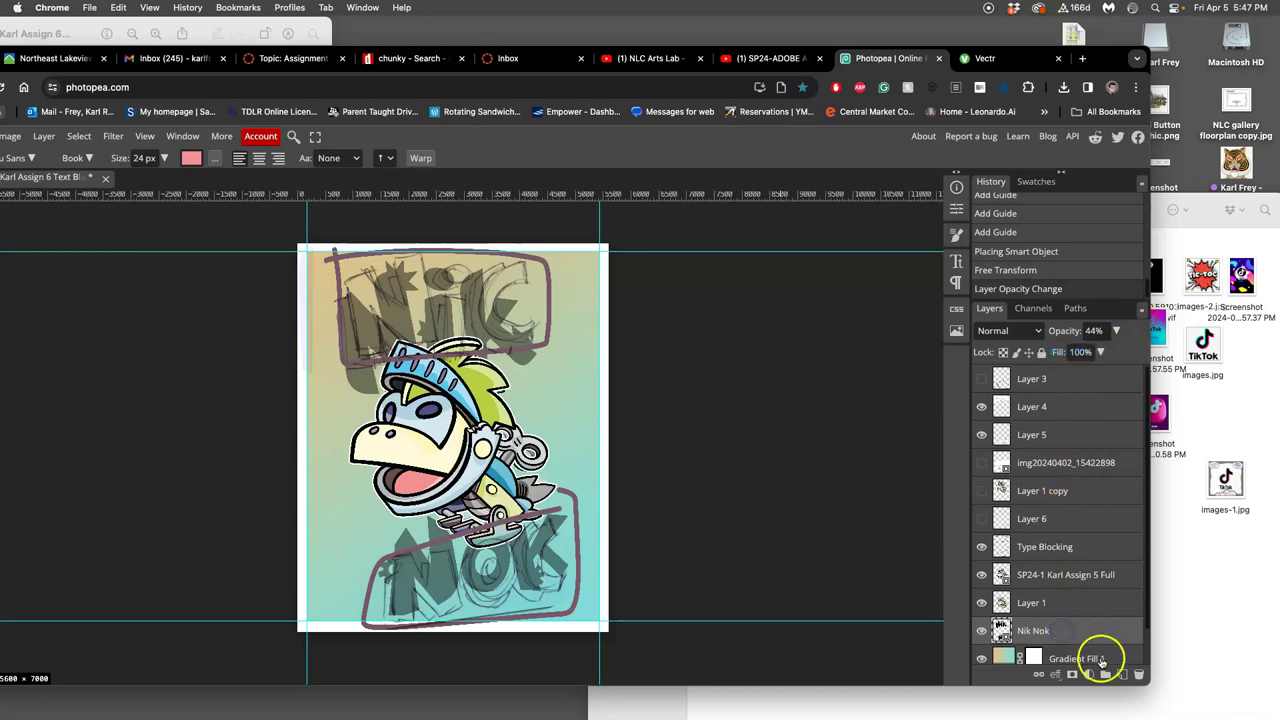
left_click(1041, 352)
Place Nik.svg from the Assignment #6 folder into the poster, scaled to 91.7% at about X 2878, Y 3155 px
left_click(1180, 554)
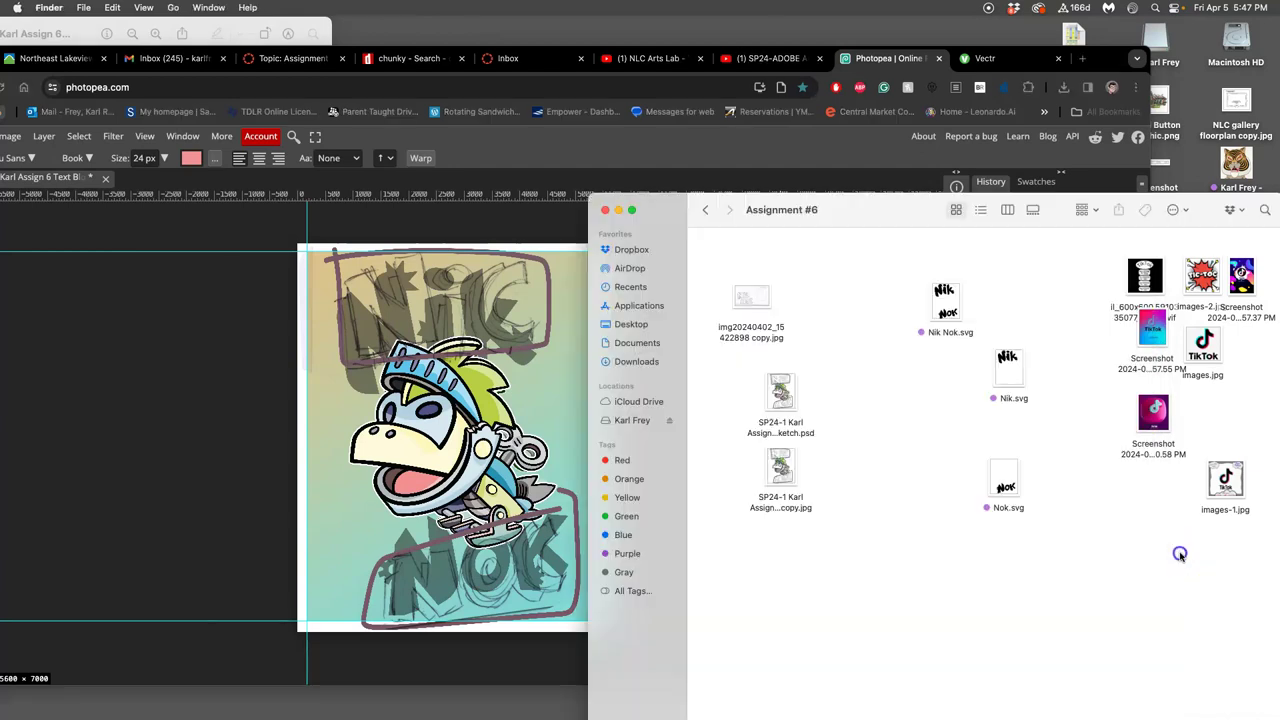
left_click_drag(1008, 372, 513, 427)
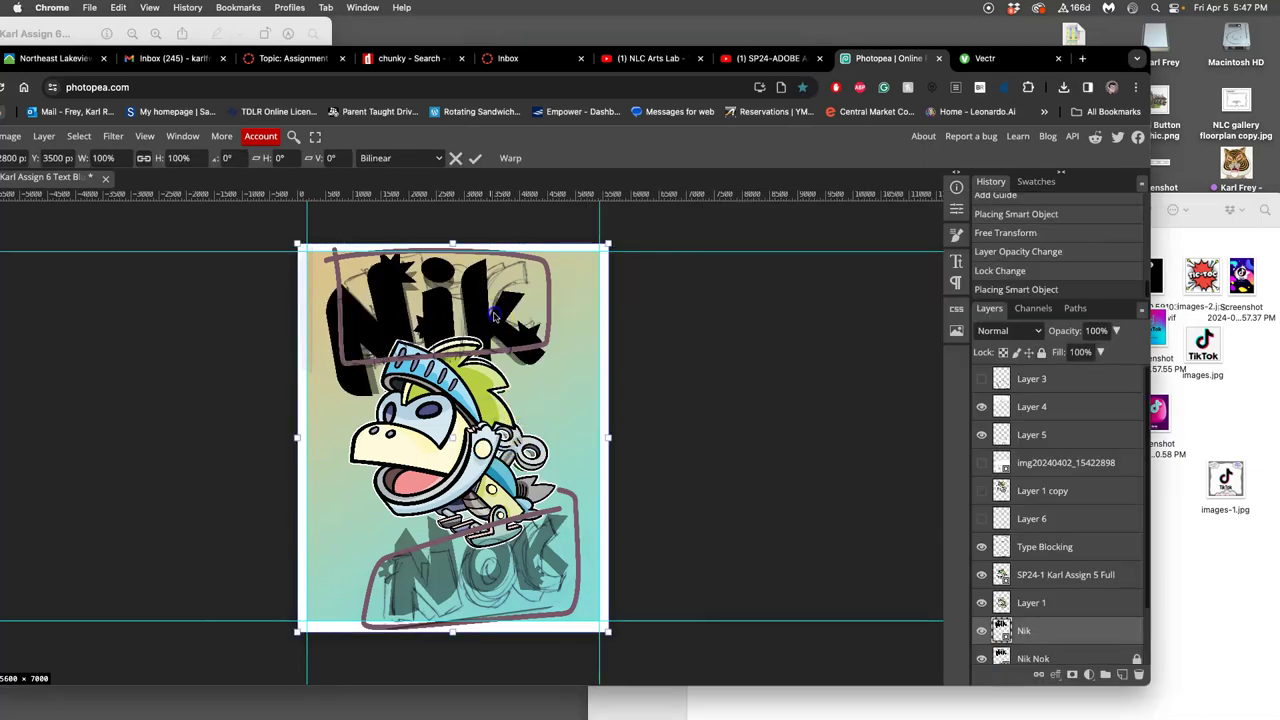
mouse_move(470, 340)
left_mouse_down()
mouse_move(480, 325)
mouse_move(489, 341)
left_mouse_up()
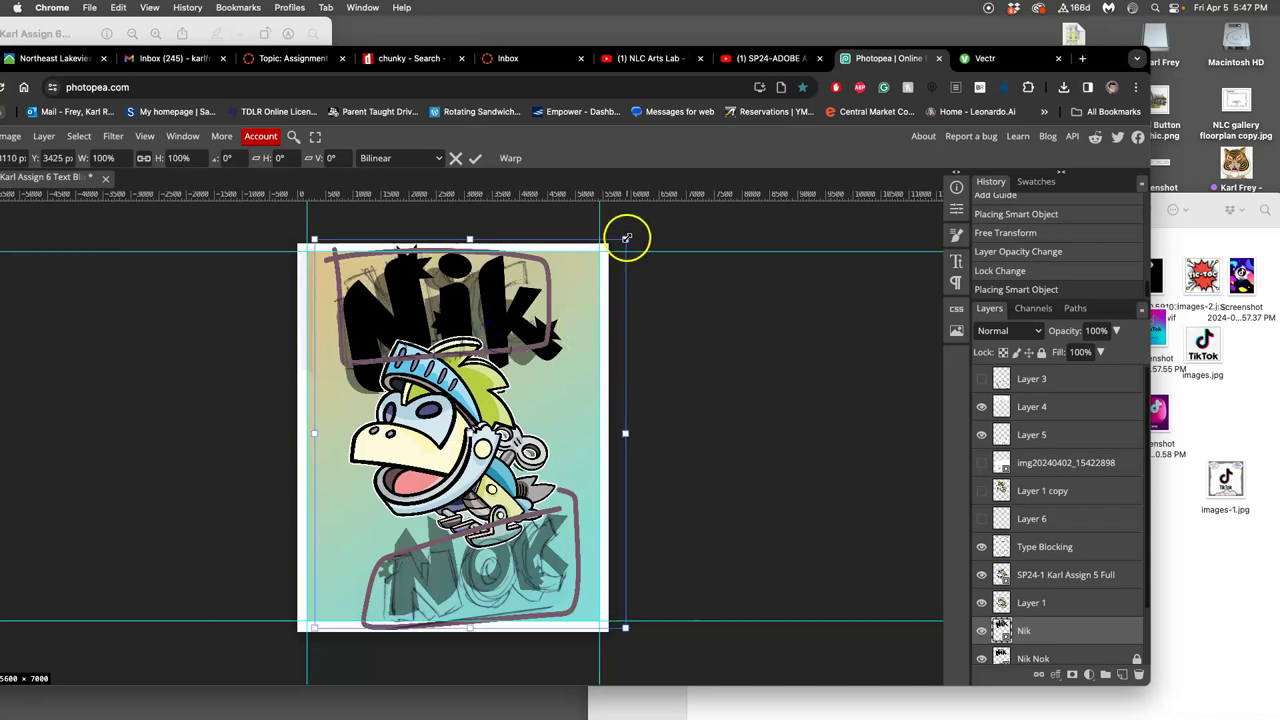
left_click_drag(625, 239, 588, 265)
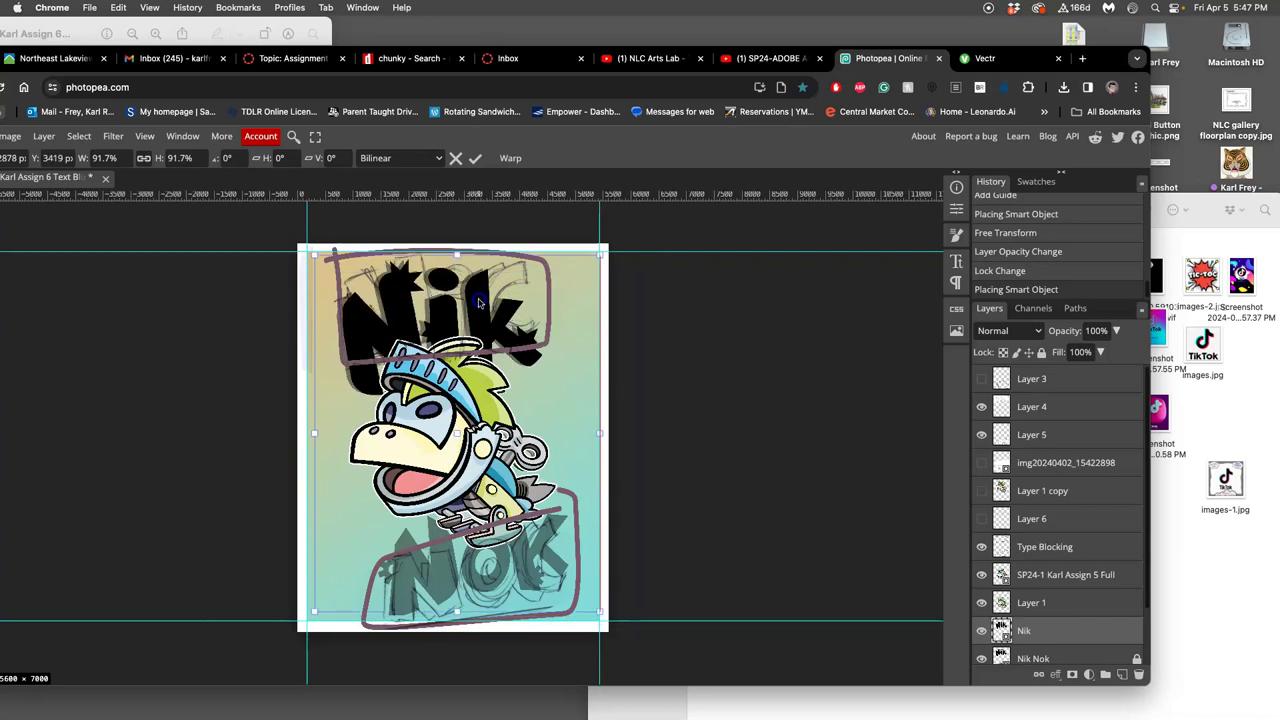
left_click_drag(479, 302, 476, 283)
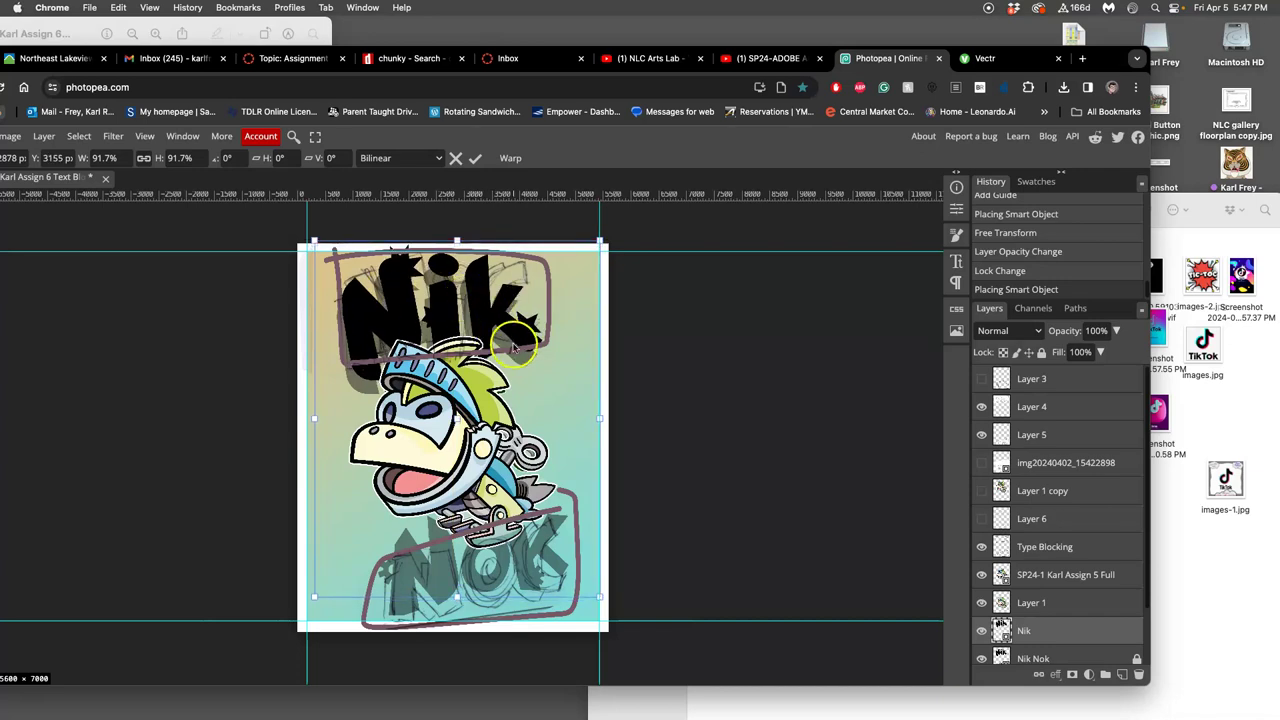
Place Nok.svg from the Assignment #6 folder into the poster at 100% scale, positioned at about X 2800, Y 3588 px
left_click(1162, 527)
left_click_drag(1006, 466, 510, 465)
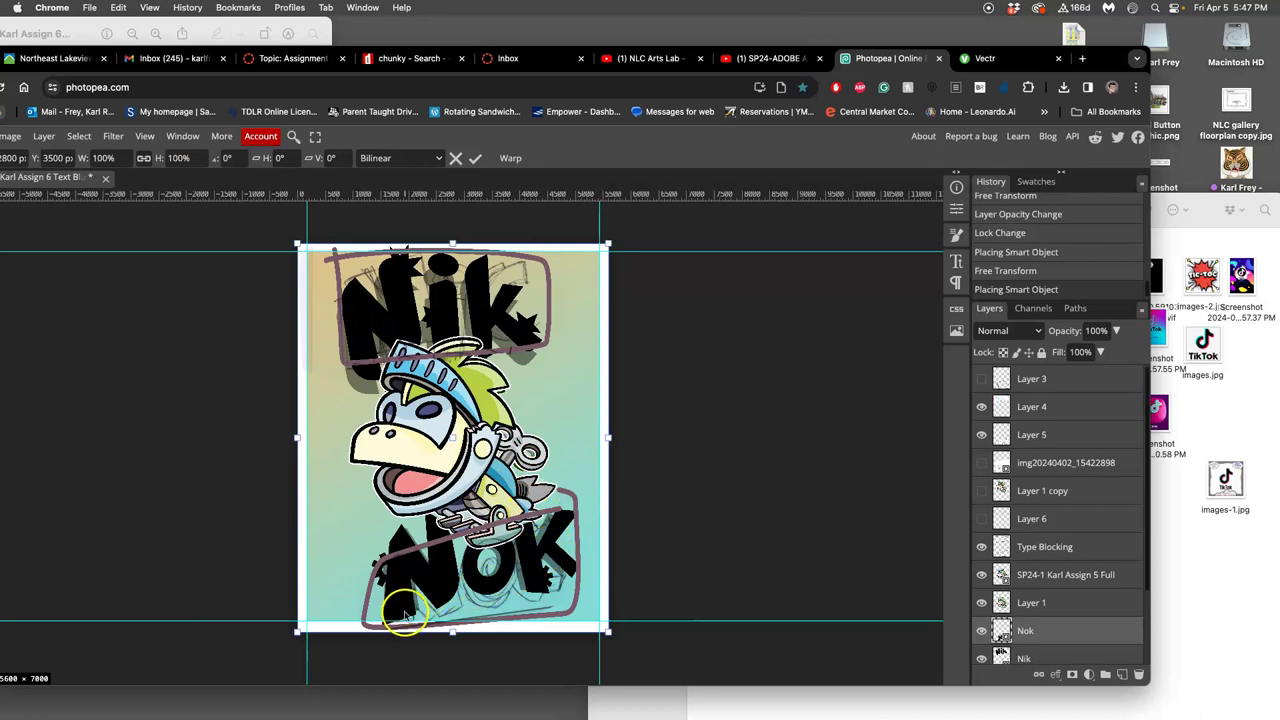
left_click_drag(405, 595, 440, 586)
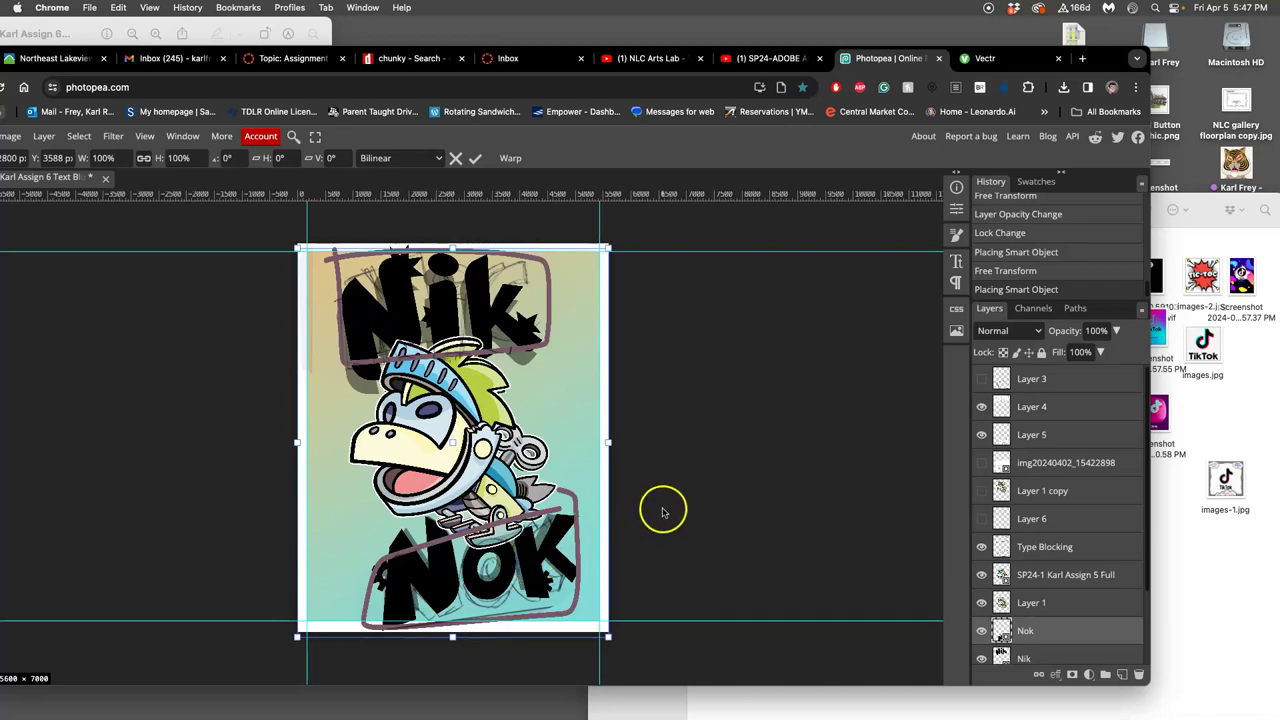
key("Return")
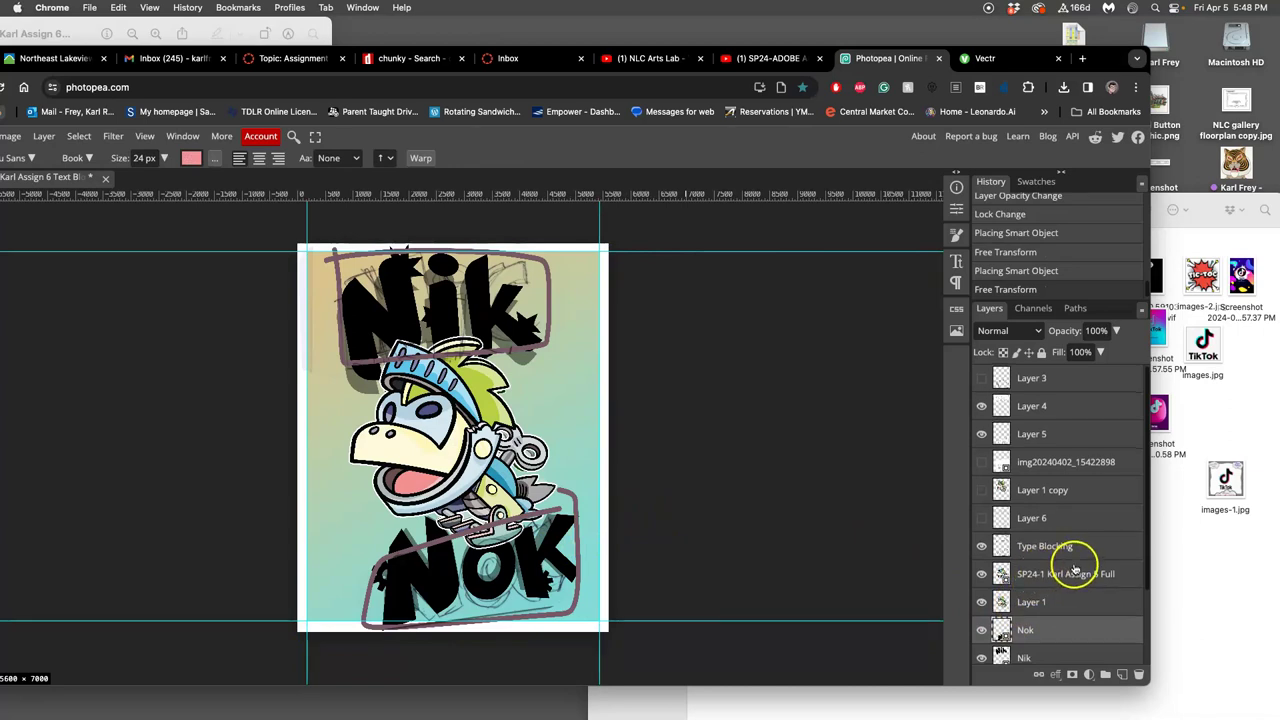
Hide the locked Nik Nok guide layer and the sketch layers Layer 5, Layer 4 and Type Blocking
scroll(1070, 600, "down", 3)
left_click(982, 619)
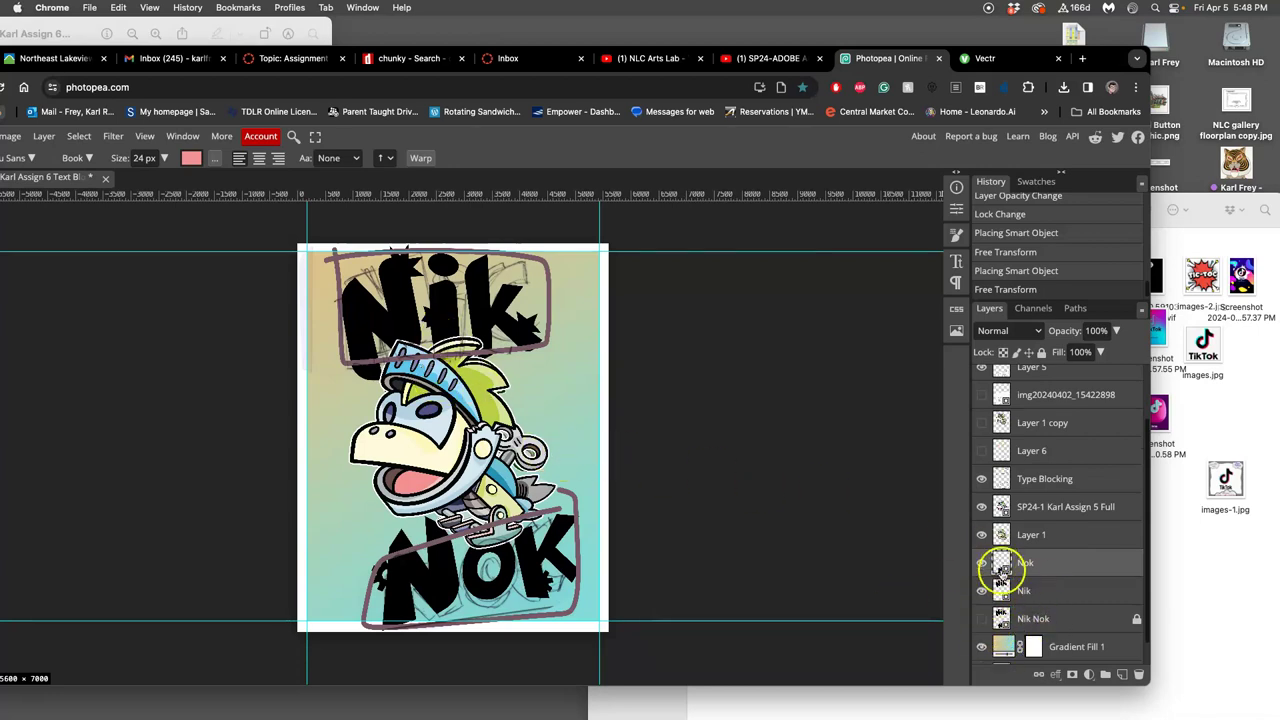
left_click_drag(1008, 546, 993, 461)
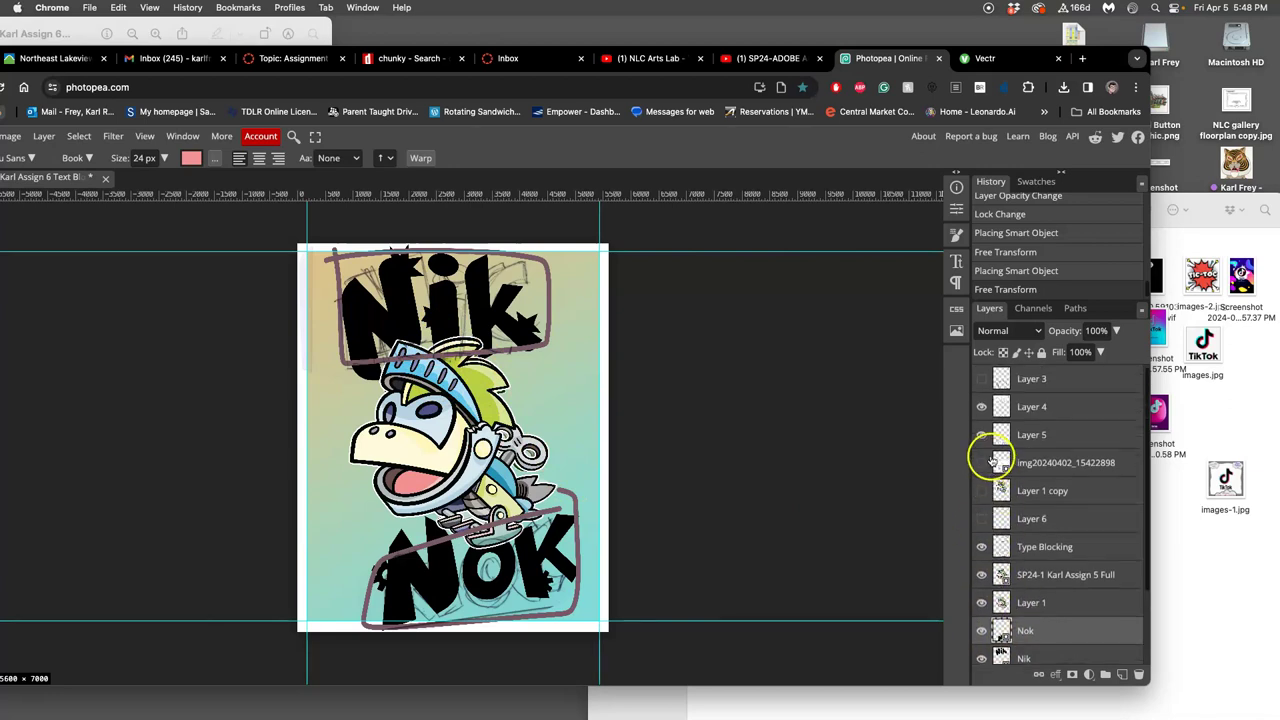
left_click(981, 434)
left_click(982, 408)
left_click(1002, 458)
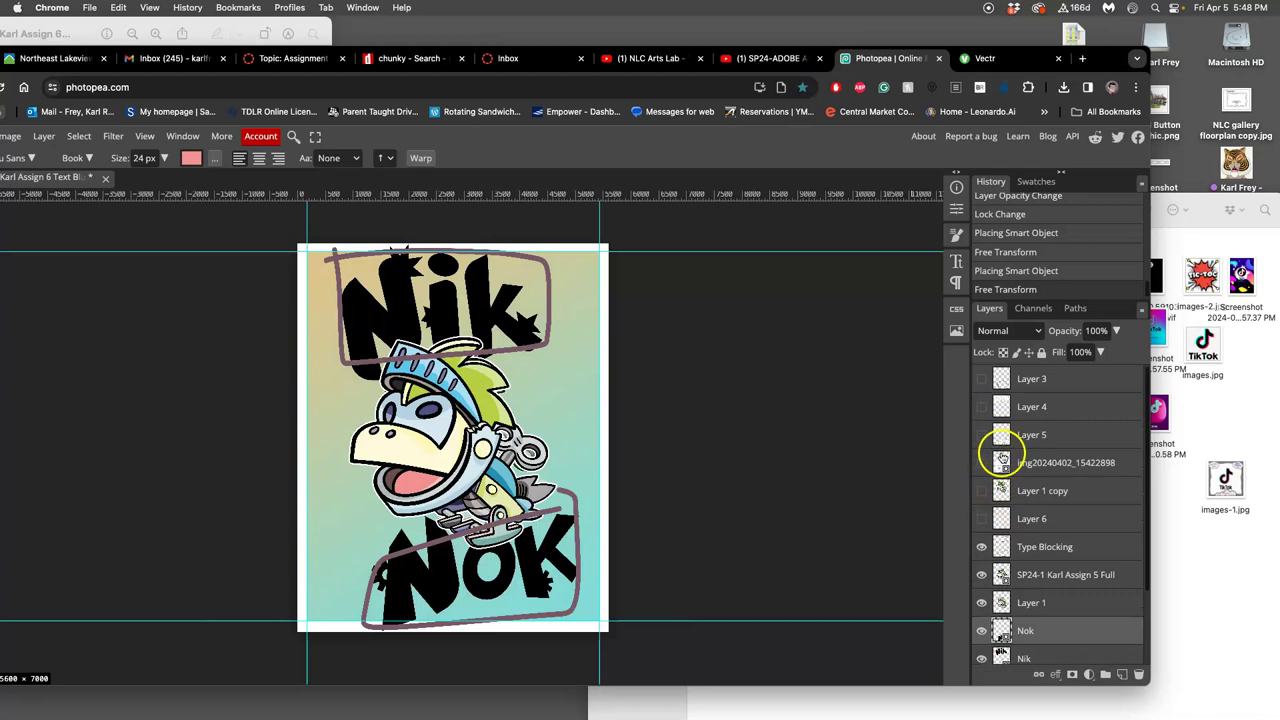
scroll(1038, 583, "down", 3)
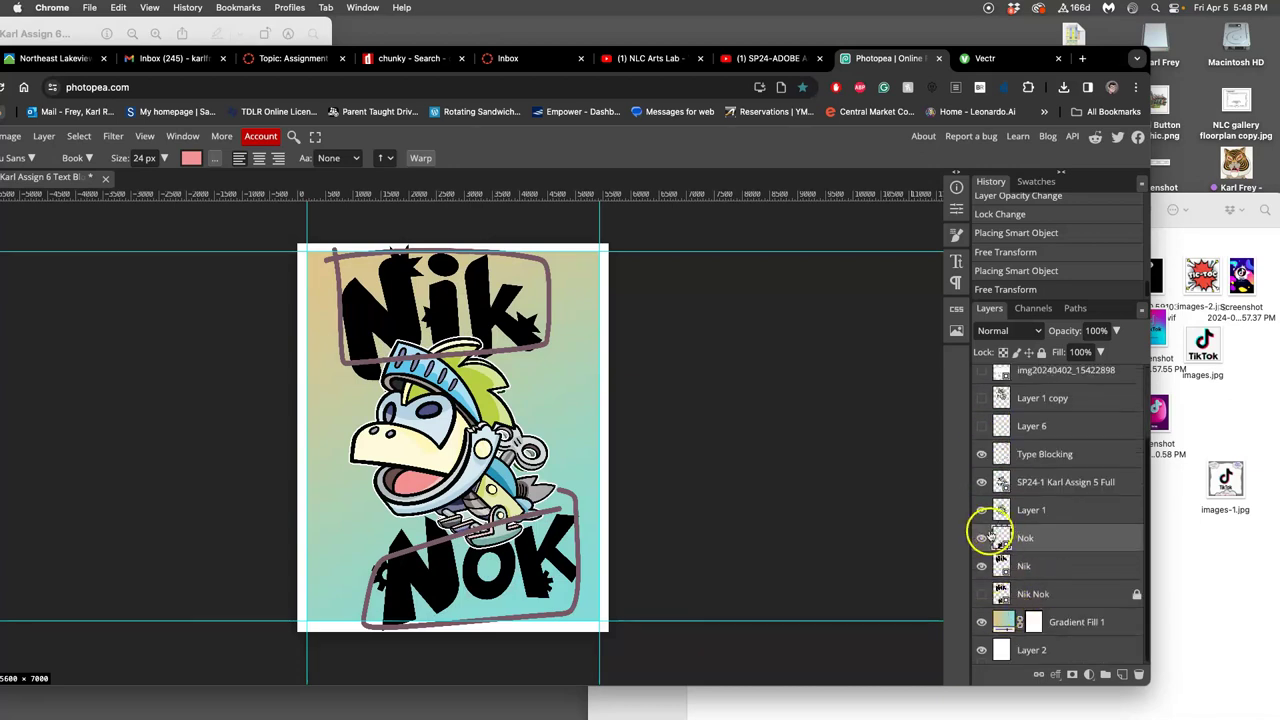
left_click(982, 454)
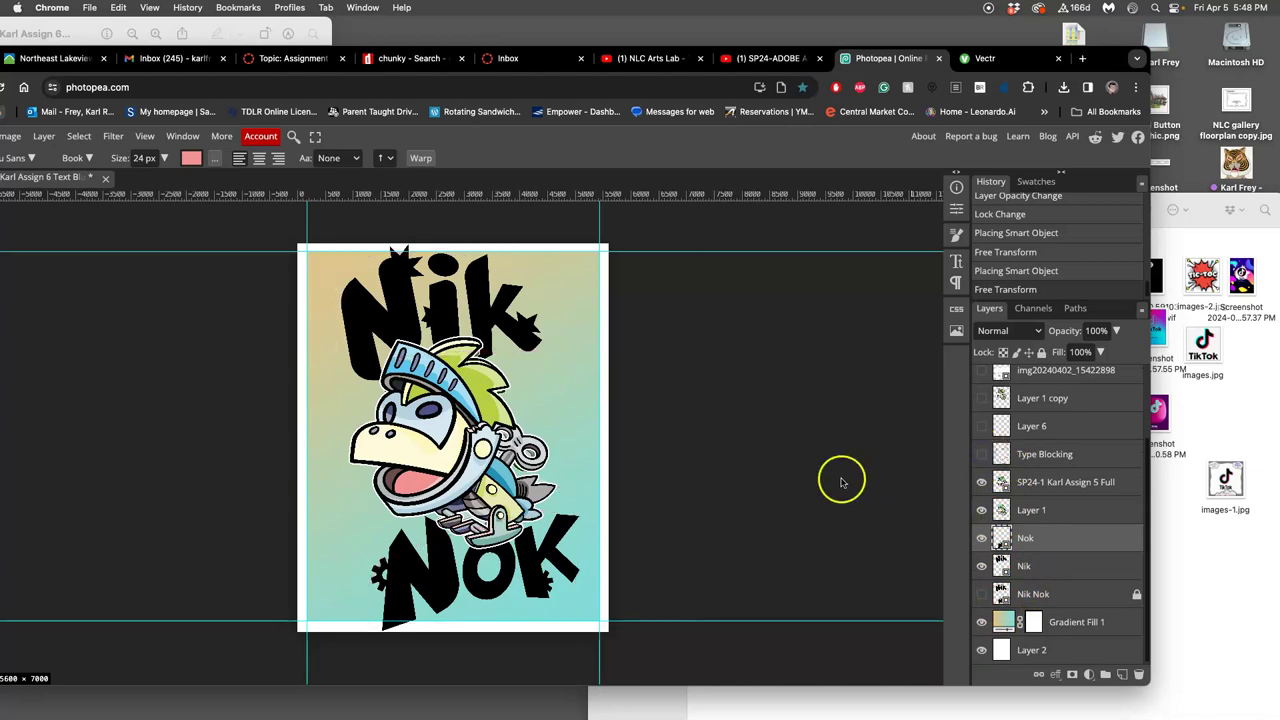
left_click(755, 484)
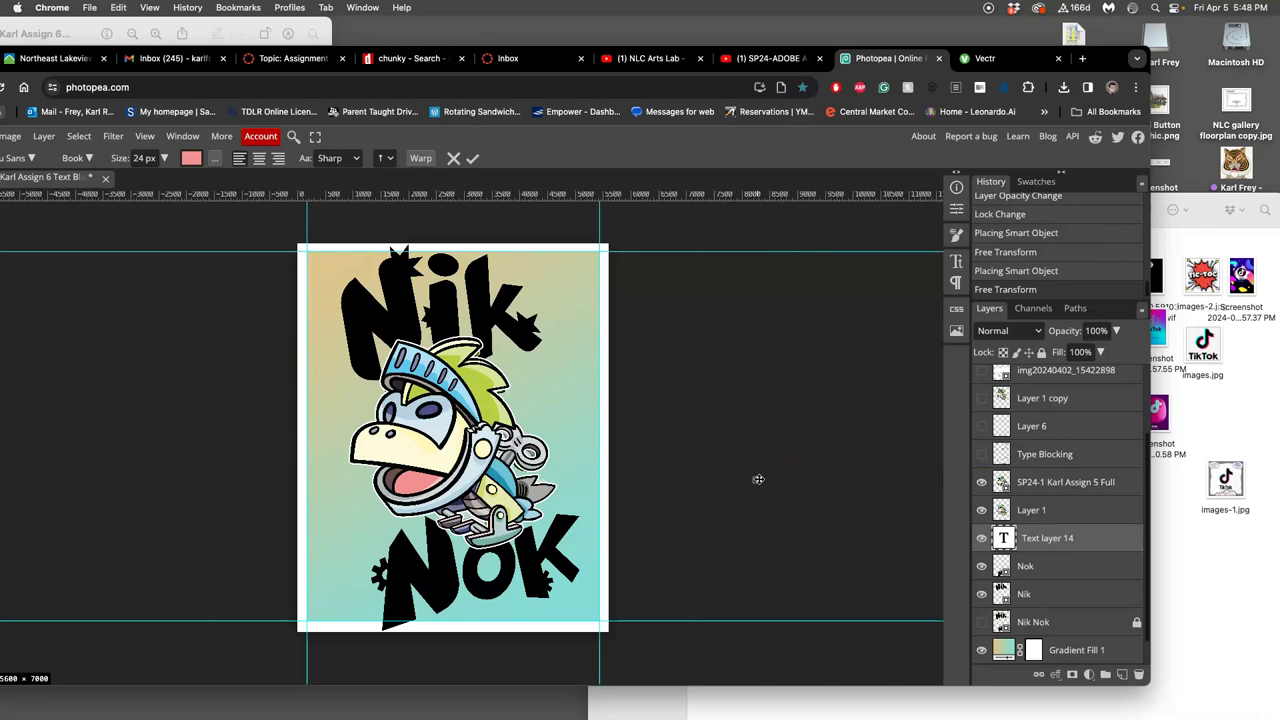
left_click(677, 425)
left_click(558, 423)
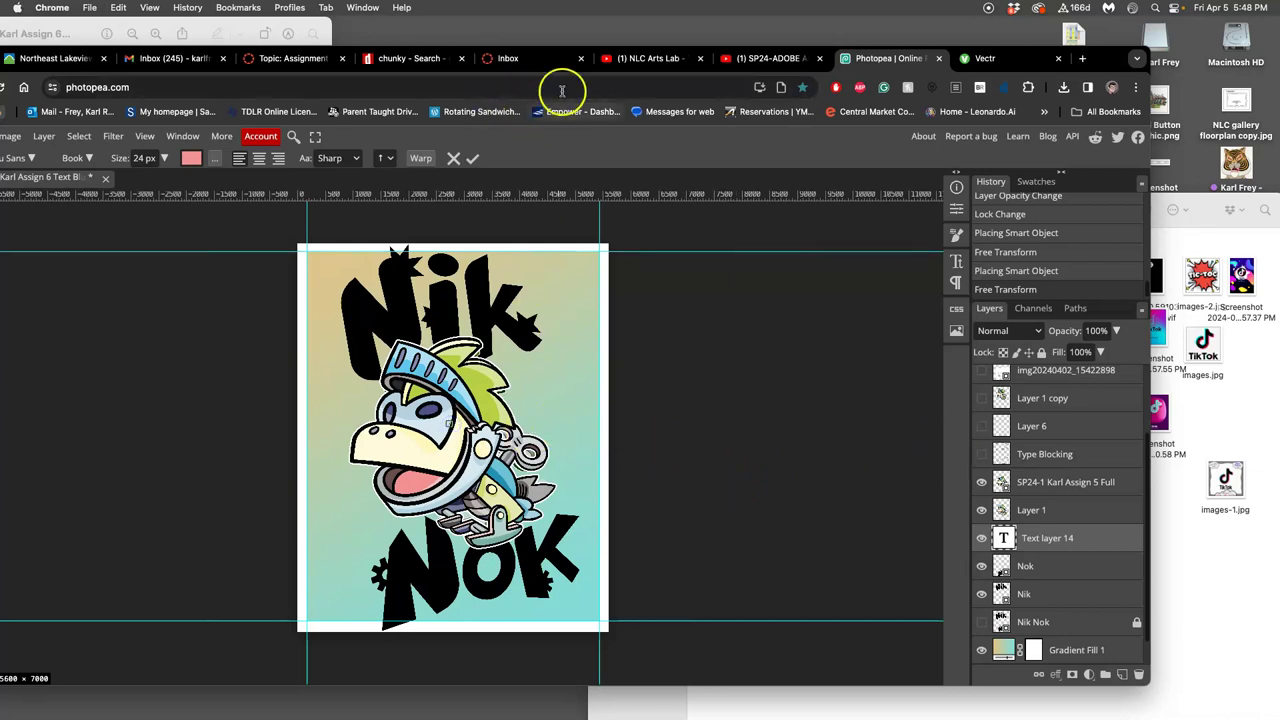
Bring the full browser window into view, switch to the Move tool and hide the poster's guides
left_click_drag(1118, 58, 1226, 56)
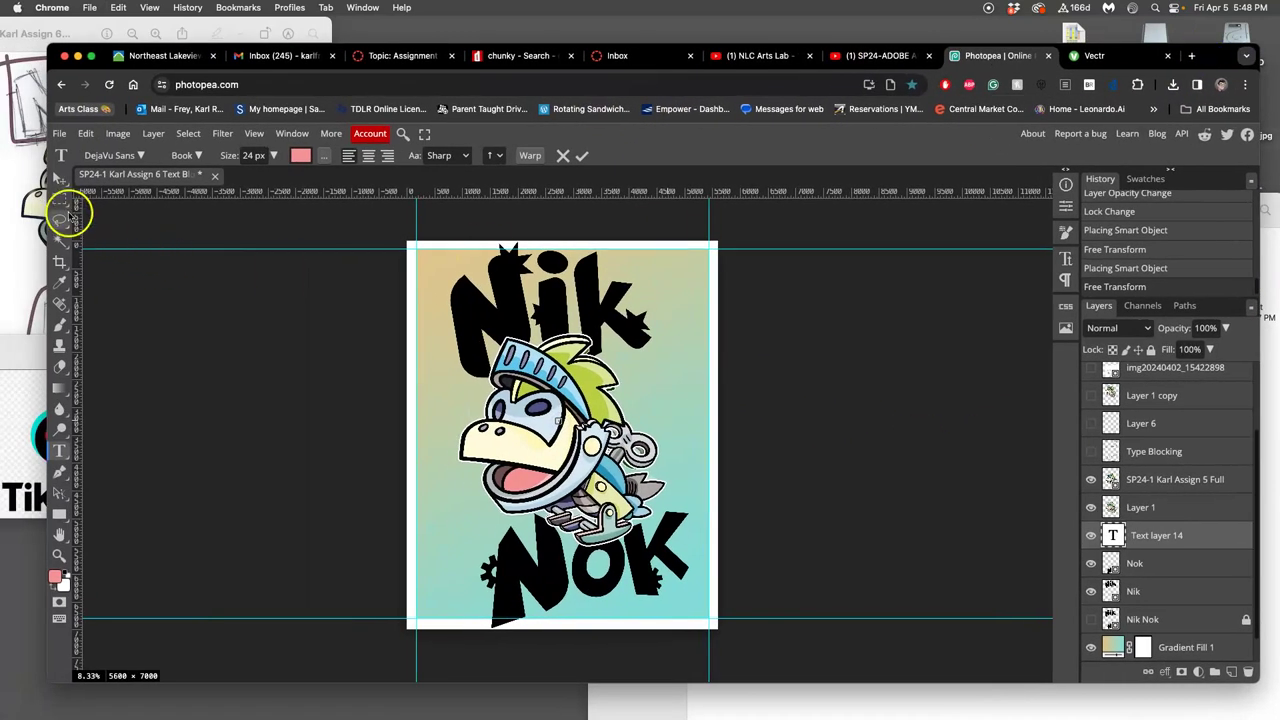
left_click(60, 179)
left_click(213, 336)
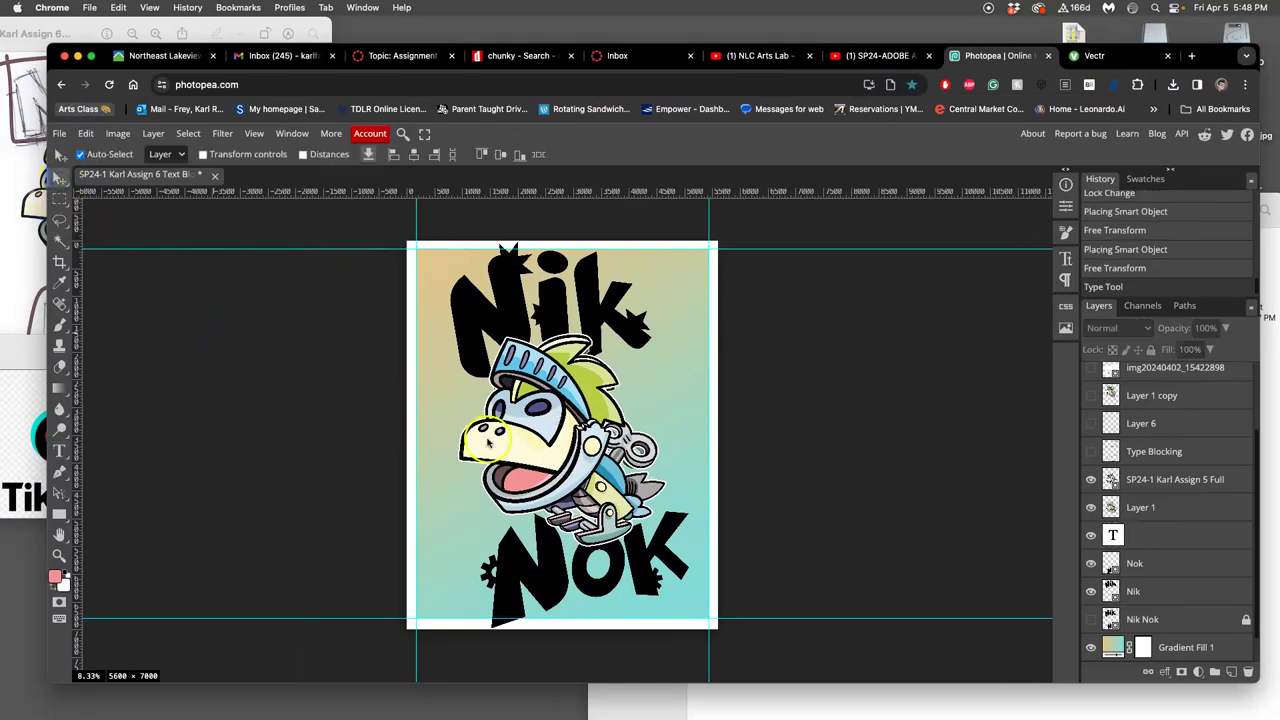
key("super+;")
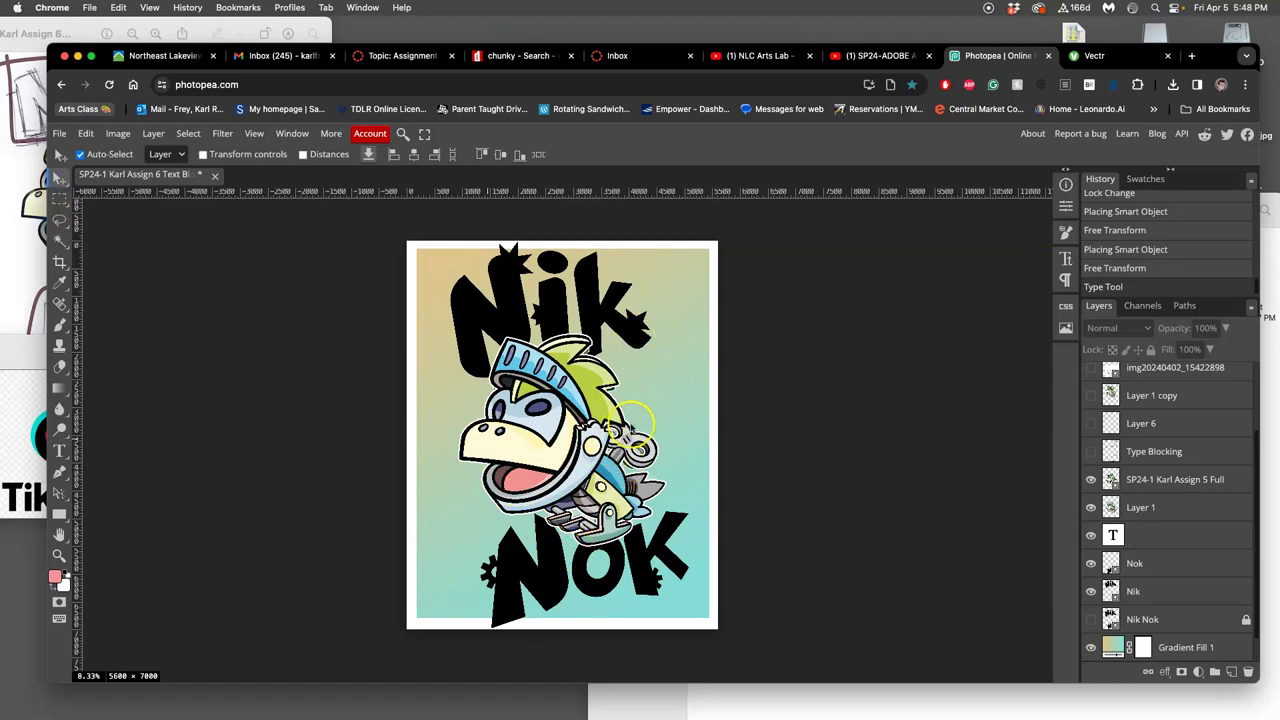
Compare the Assign 5 Full character with Layer 1 by toggling its visibility, and inspect the artwork up close
left_click(1092, 482)
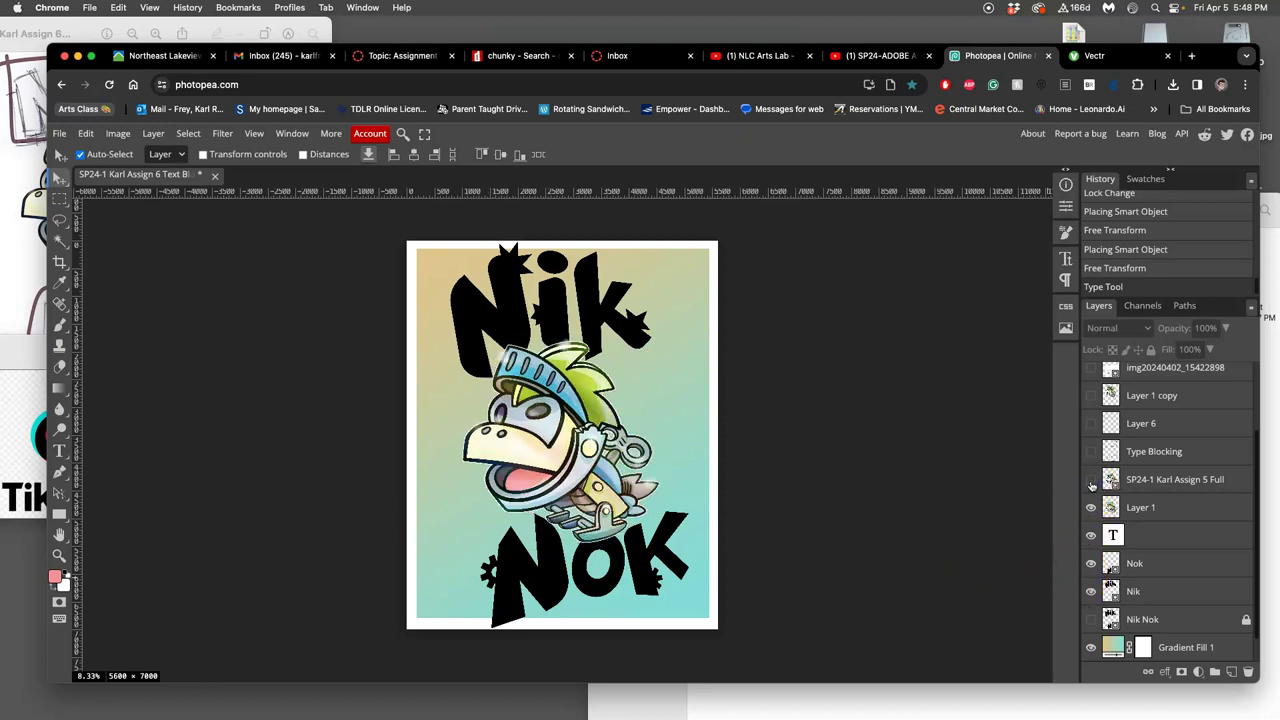
left_click(1091, 482)
left_click(1091, 482)
left_click(1091, 480)
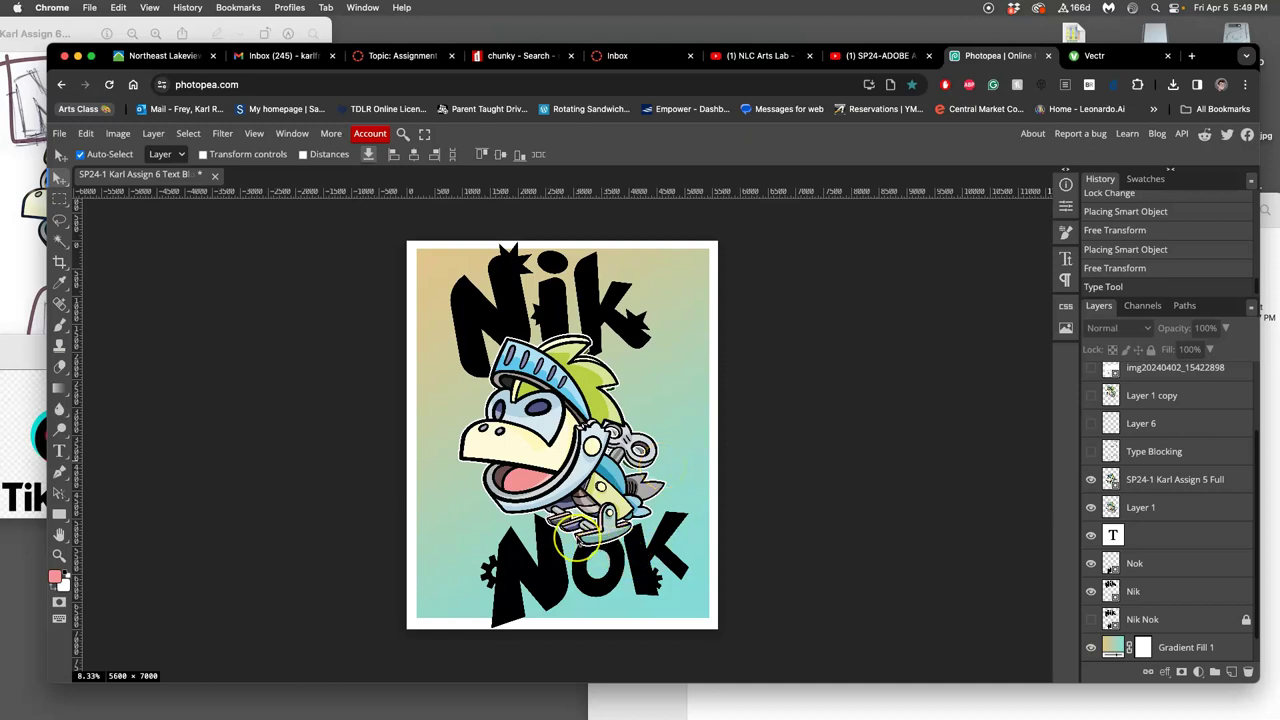
scroll(579, 539, "up", 3)
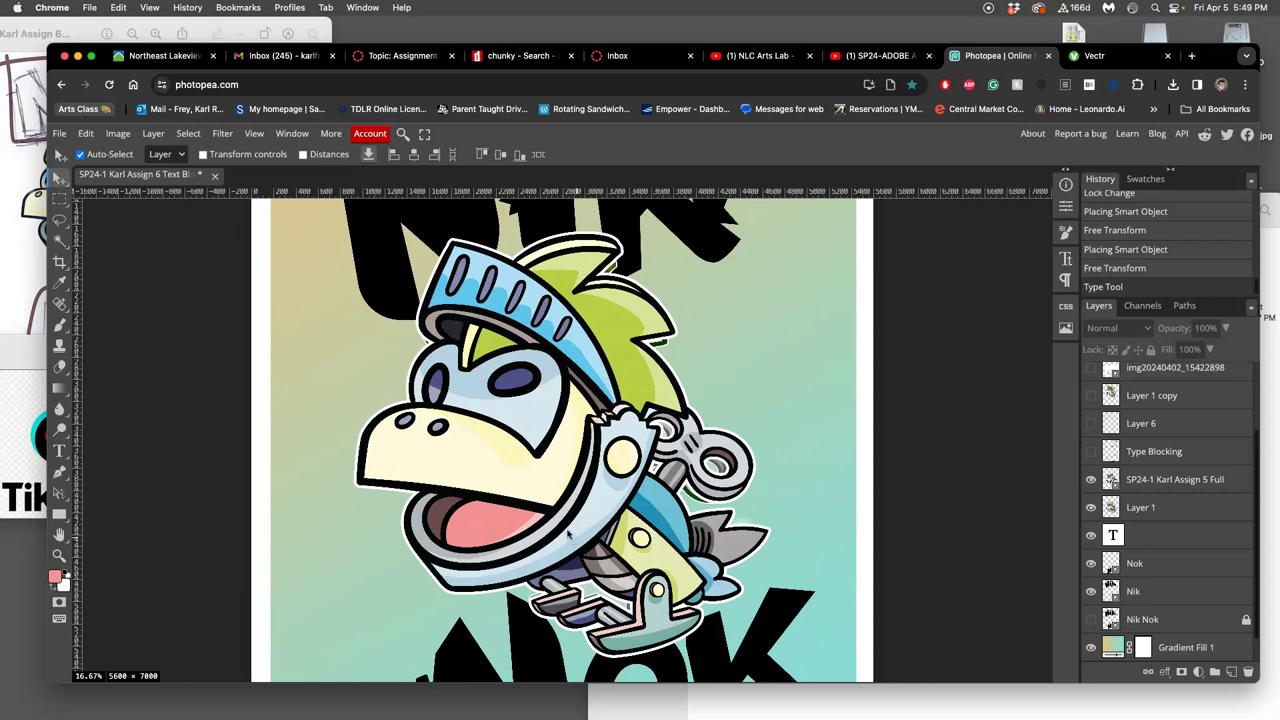
scroll(570, 533, "down", 1)
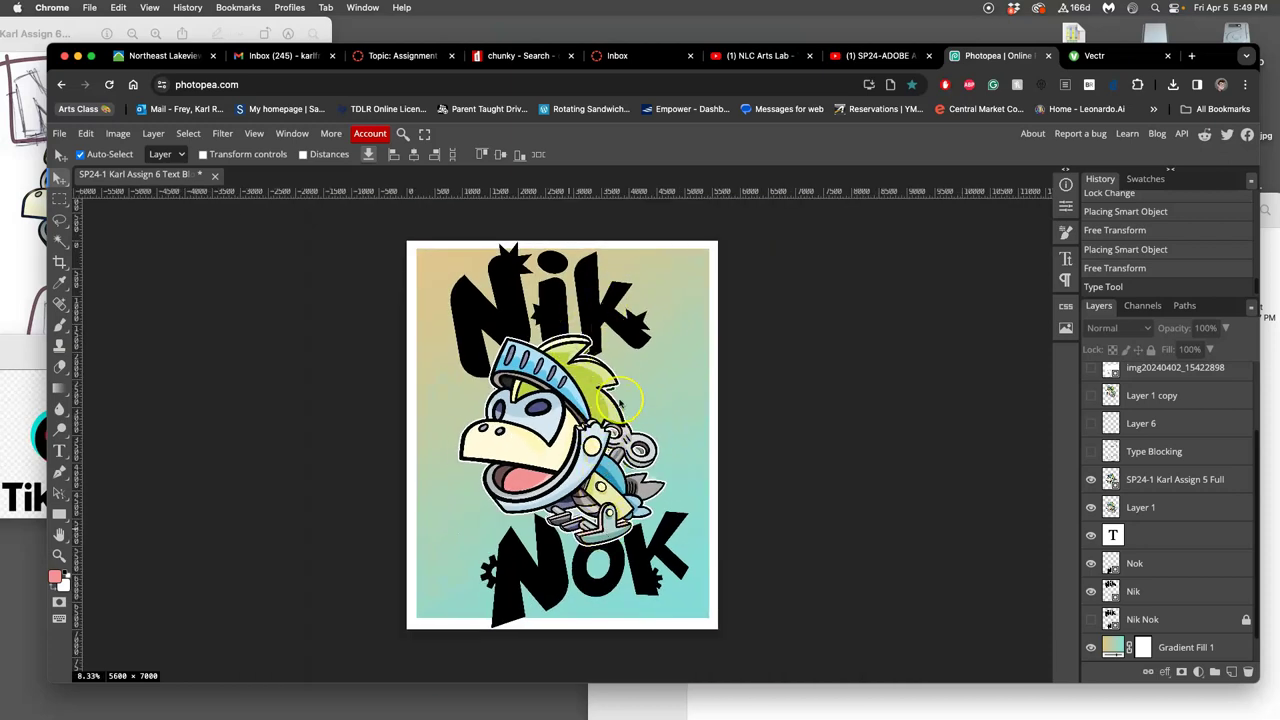
scroll(620, 403, "right", 1)
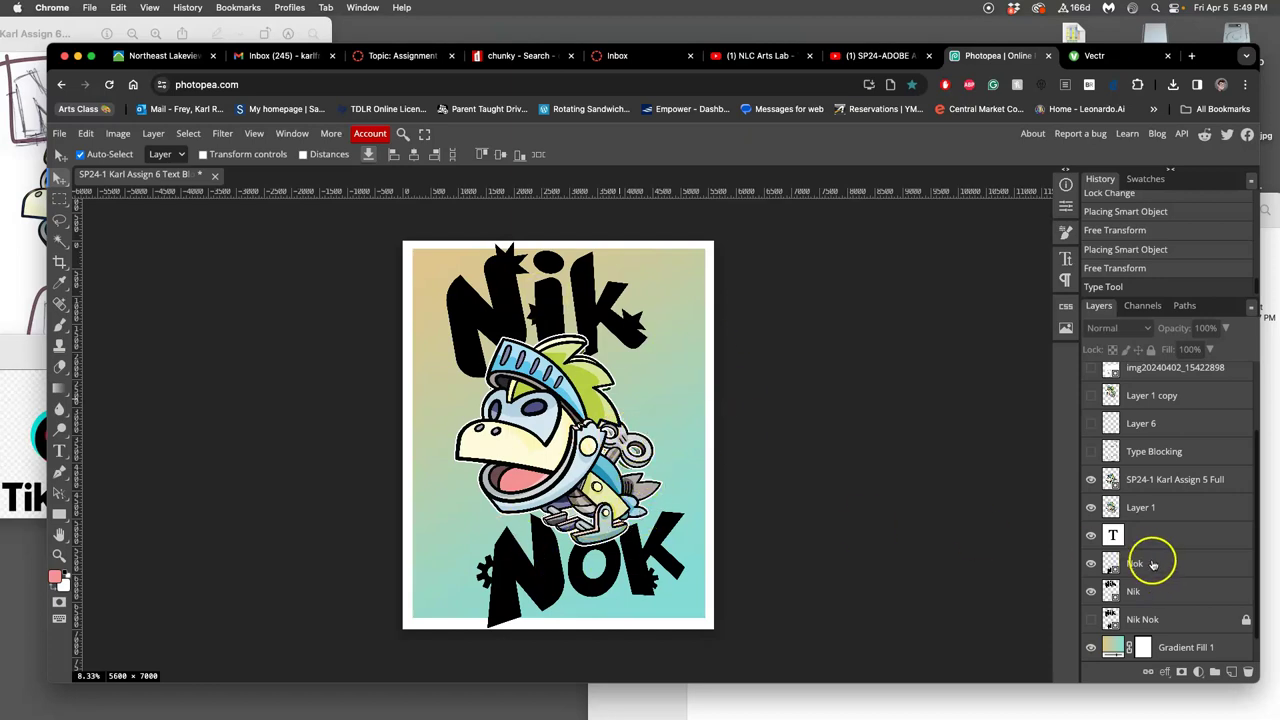
Label the Nok and Nik layers green
right_click(1101, 558)
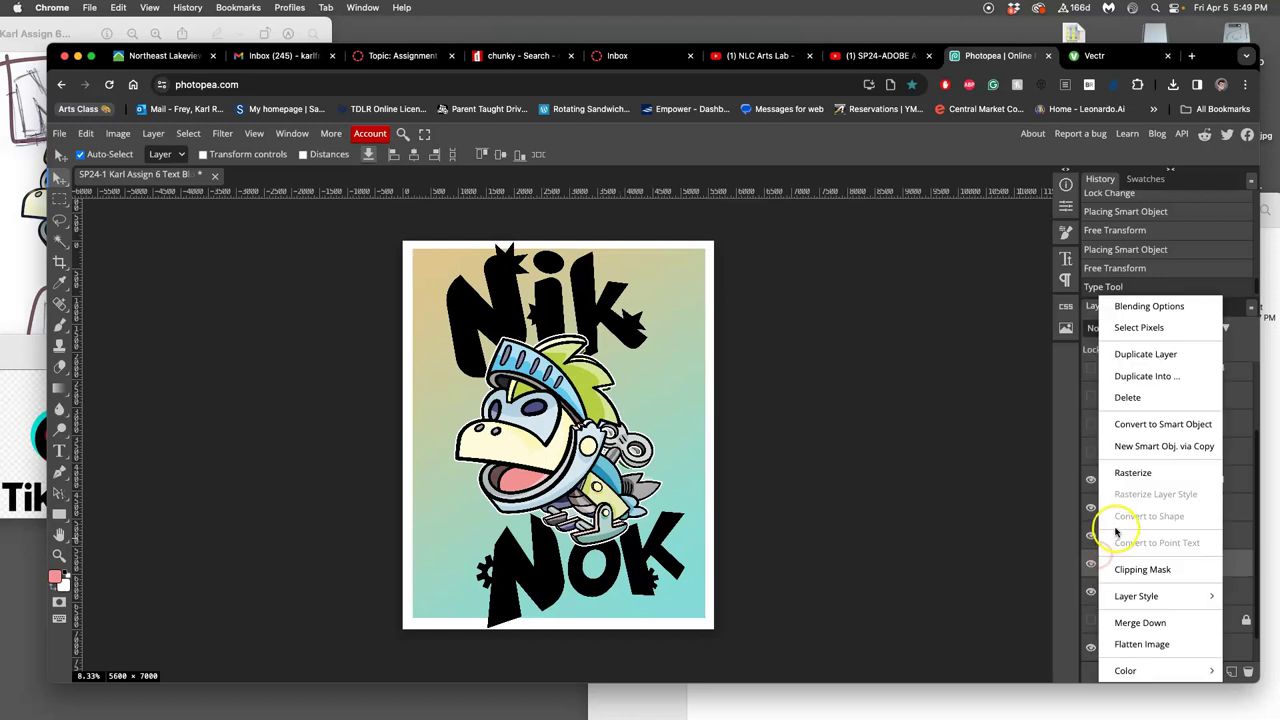
mouse_move(1140, 670)
left_click(1152, 583)
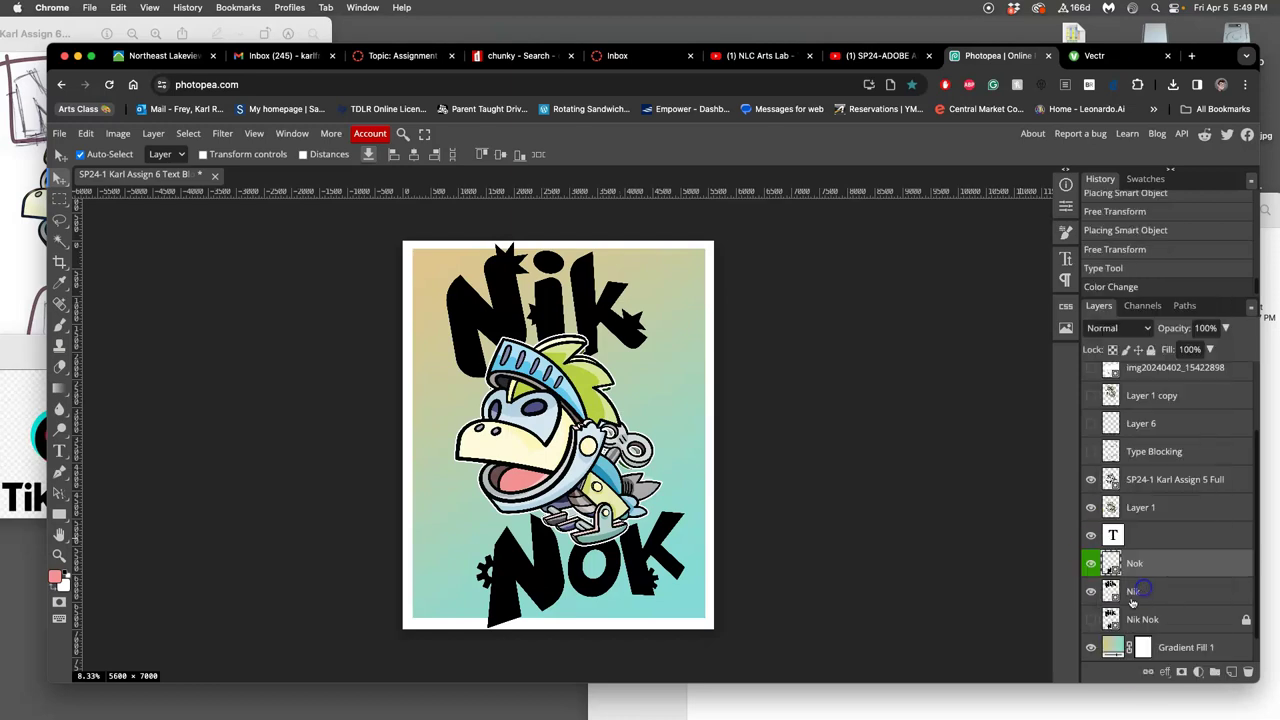
right_click(1097, 588)
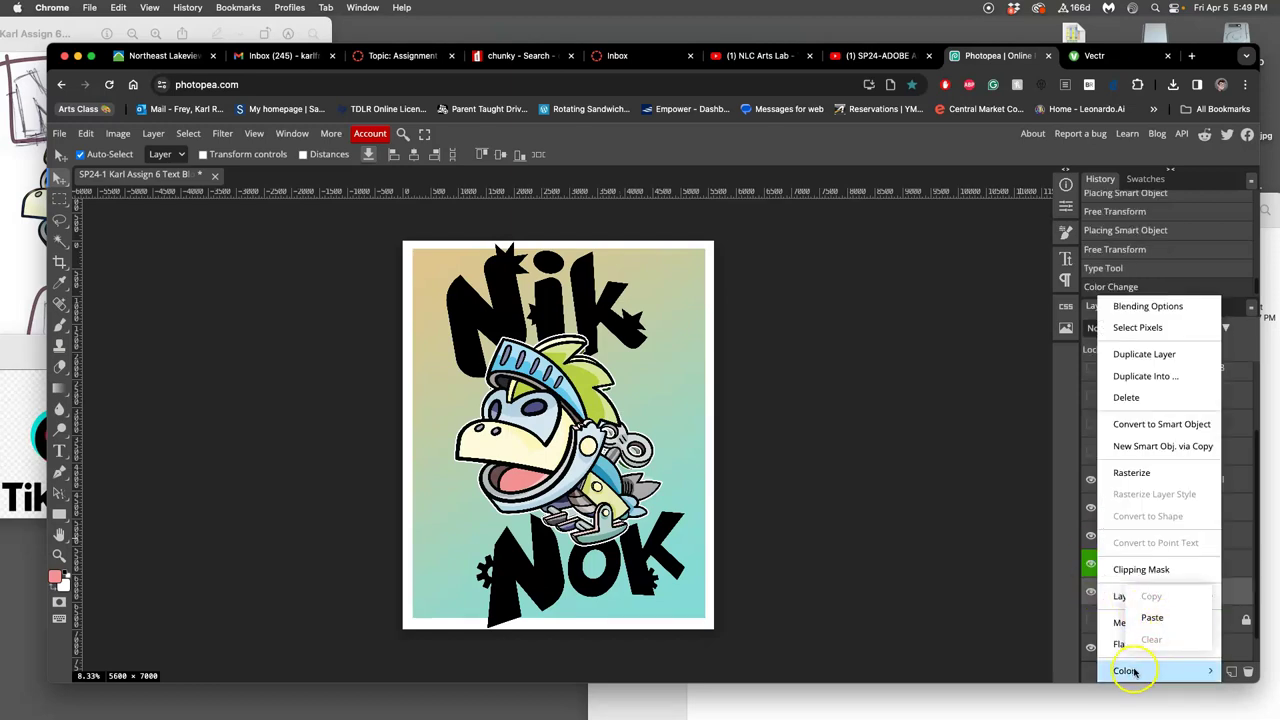
mouse_move(1133, 672)
left_click(1182, 580)
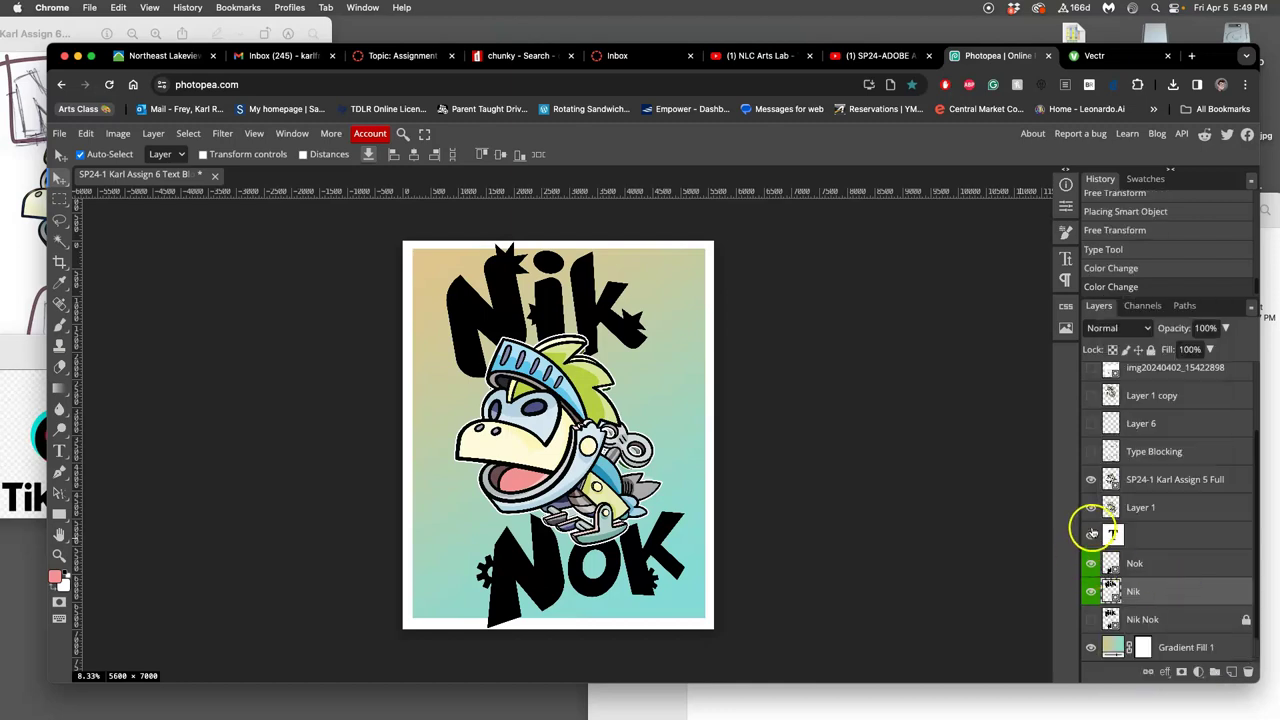
Hide Layer 1 and leave only the Assign 5 Full version of the character visible
left_click(1090, 479)
left_click(1092, 507)
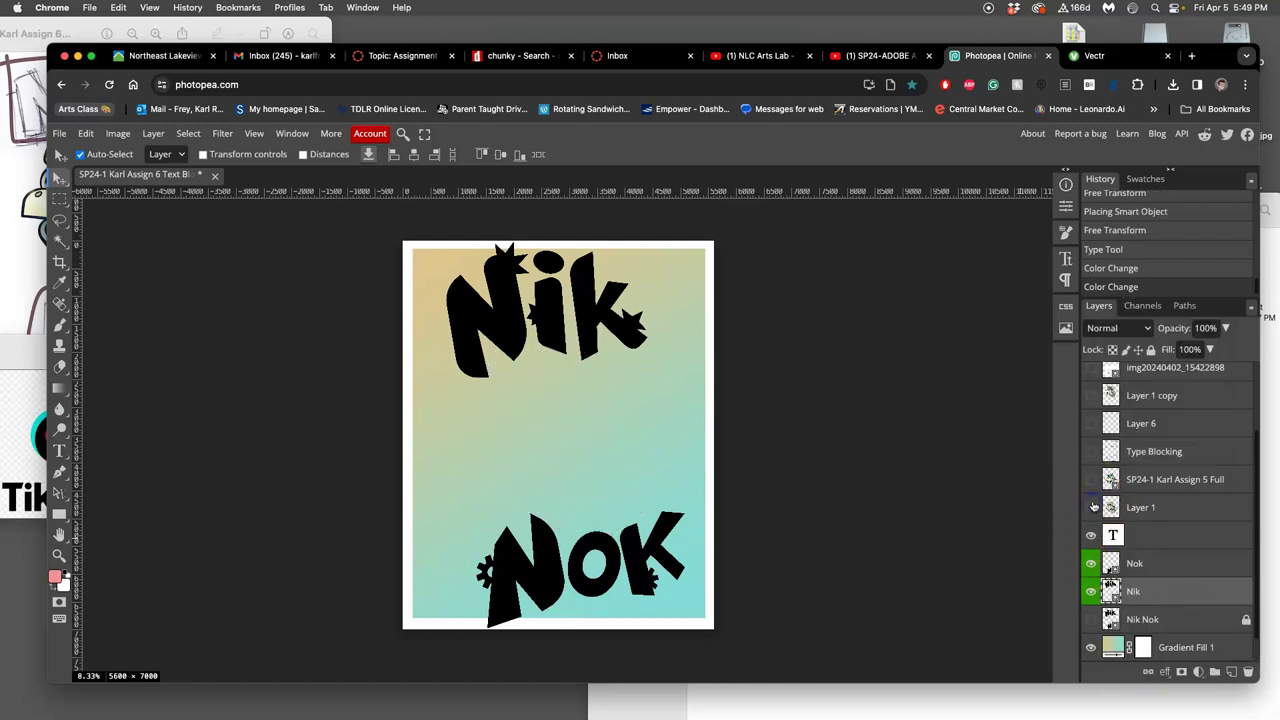
left_click(1091, 480)
left_click(1091, 479)
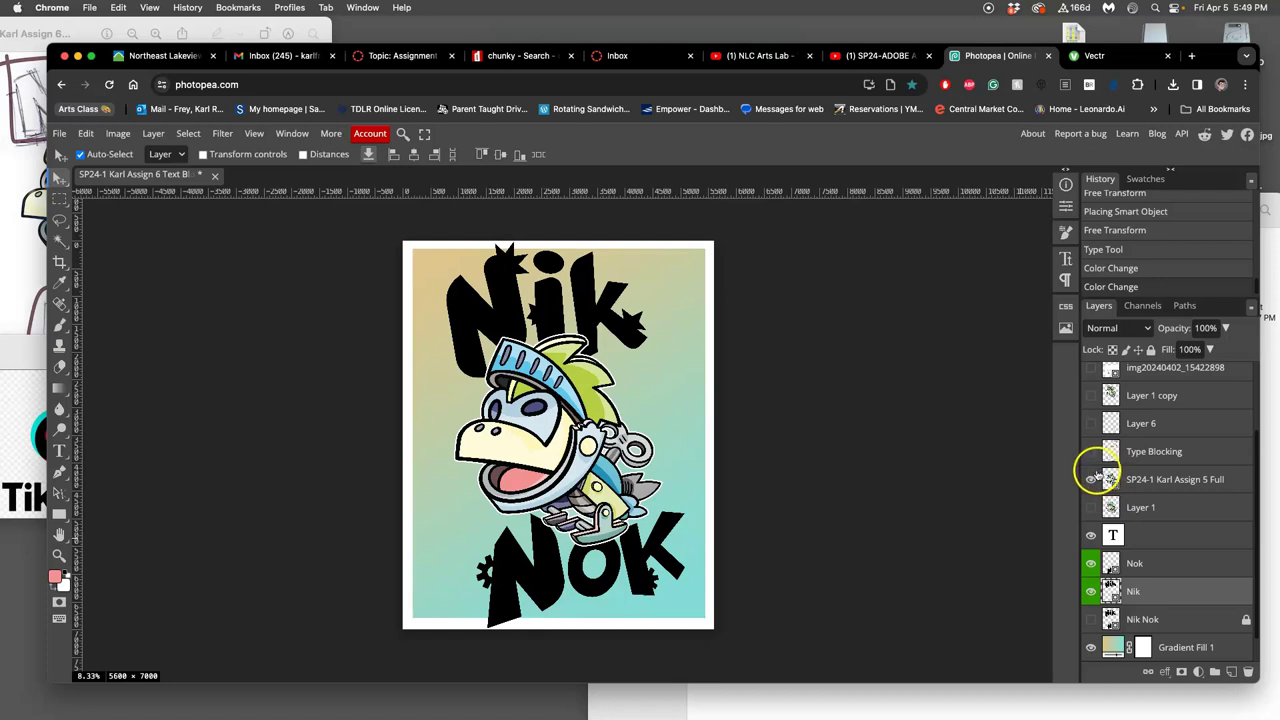
right_click(1097, 476)
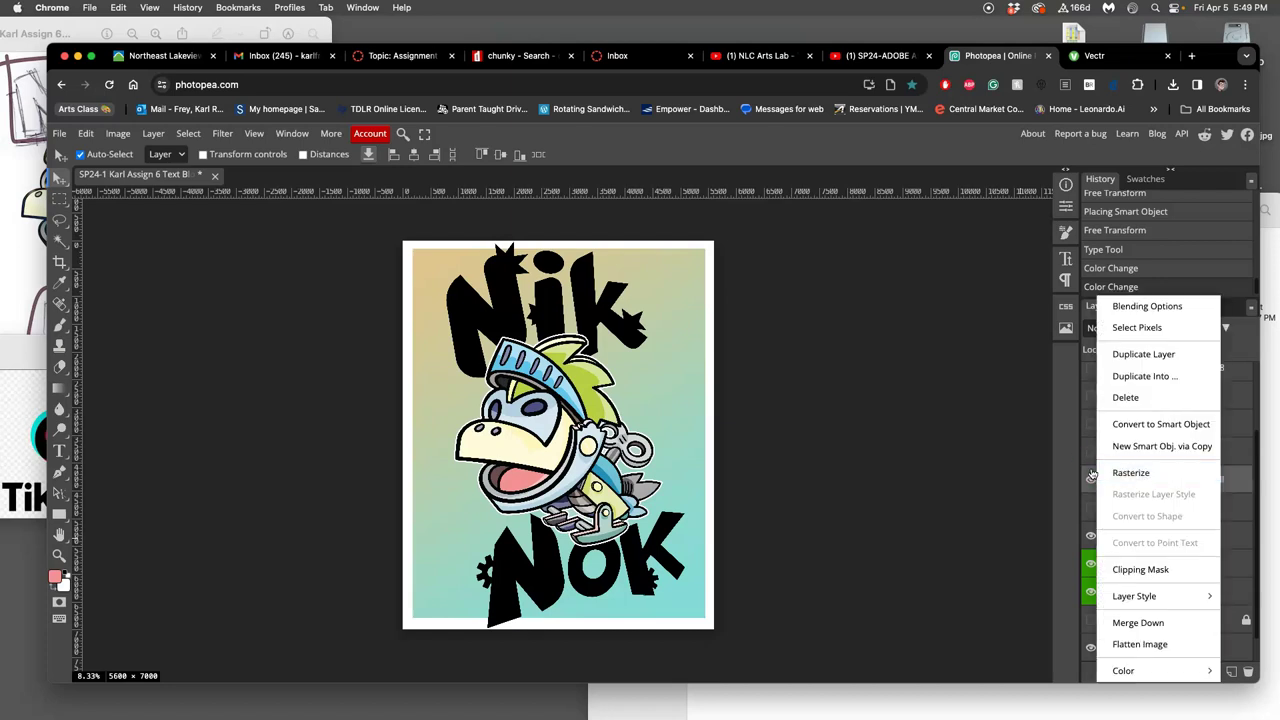
left_click(1125, 670)
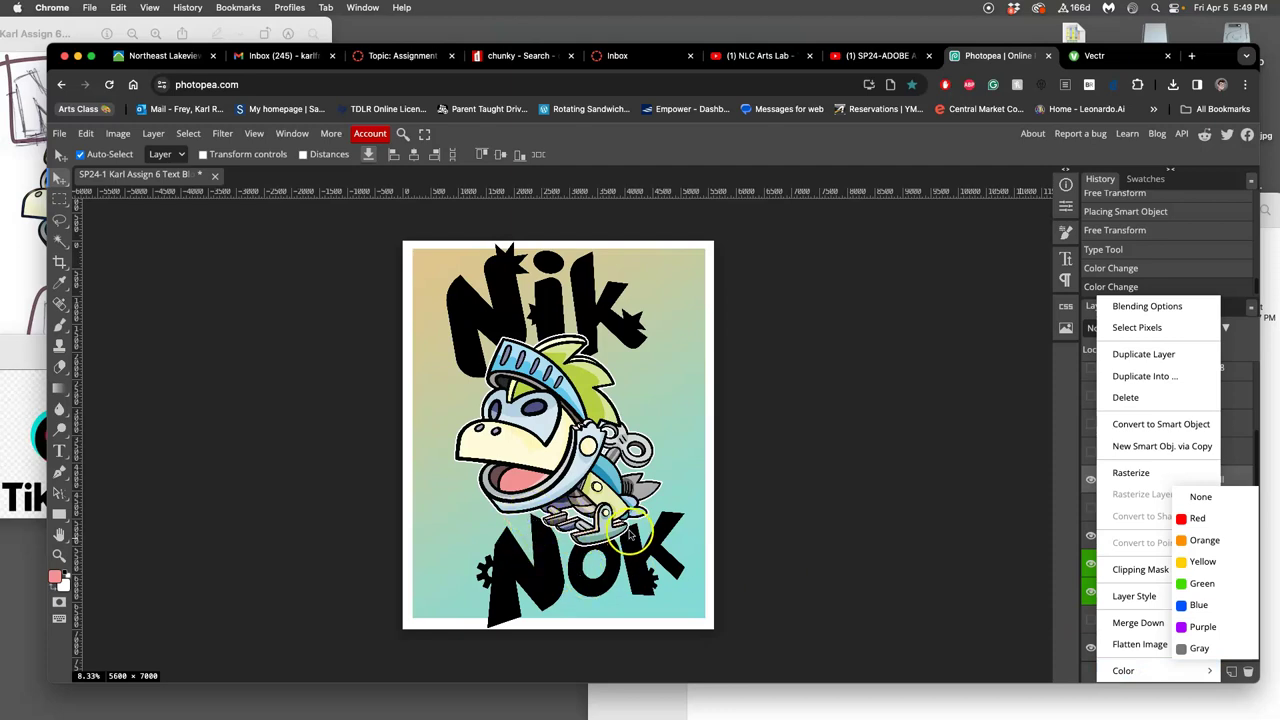
left_click(988, 475)
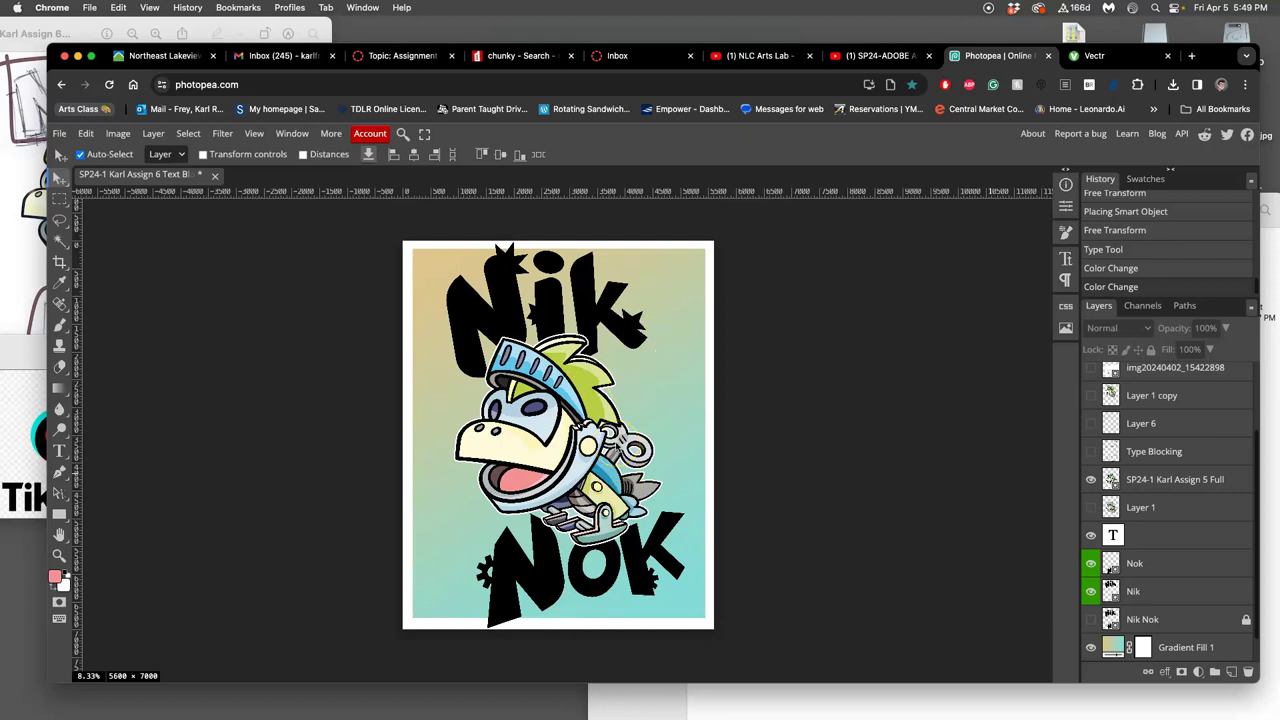
Label the Assign 5 Full character layer green
right_click(1094, 482)
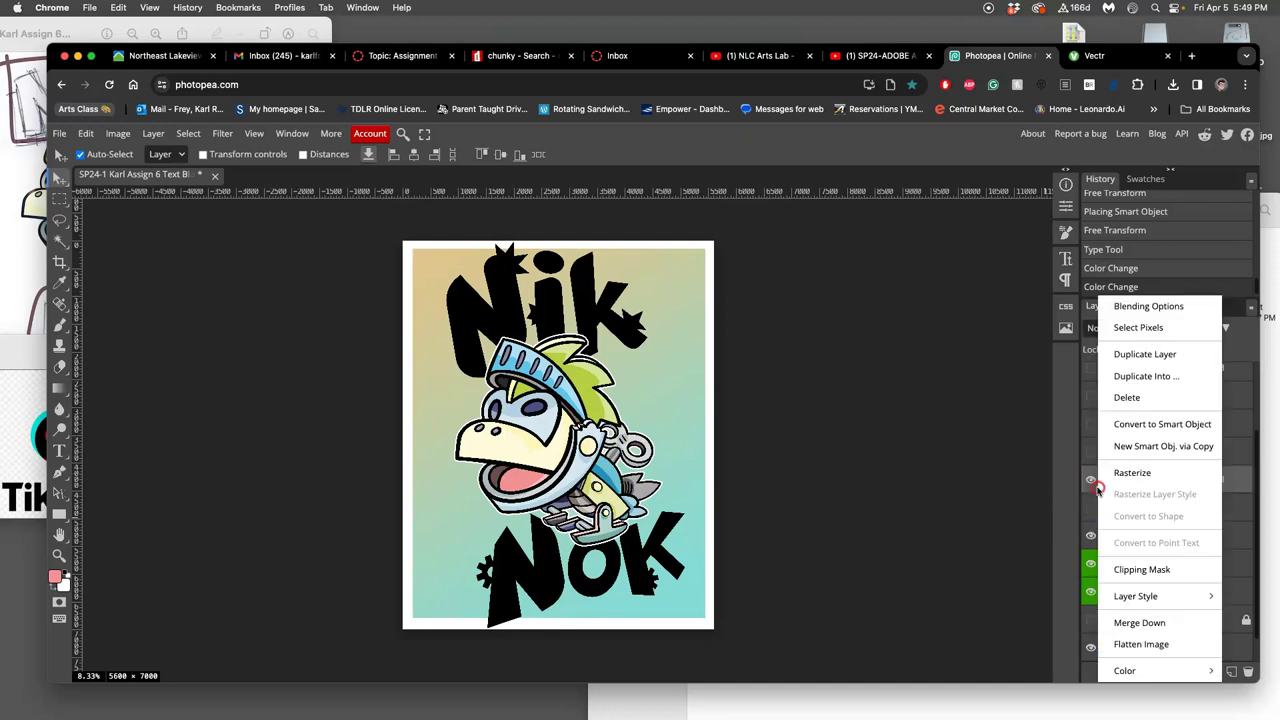
mouse_move(1130, 670)
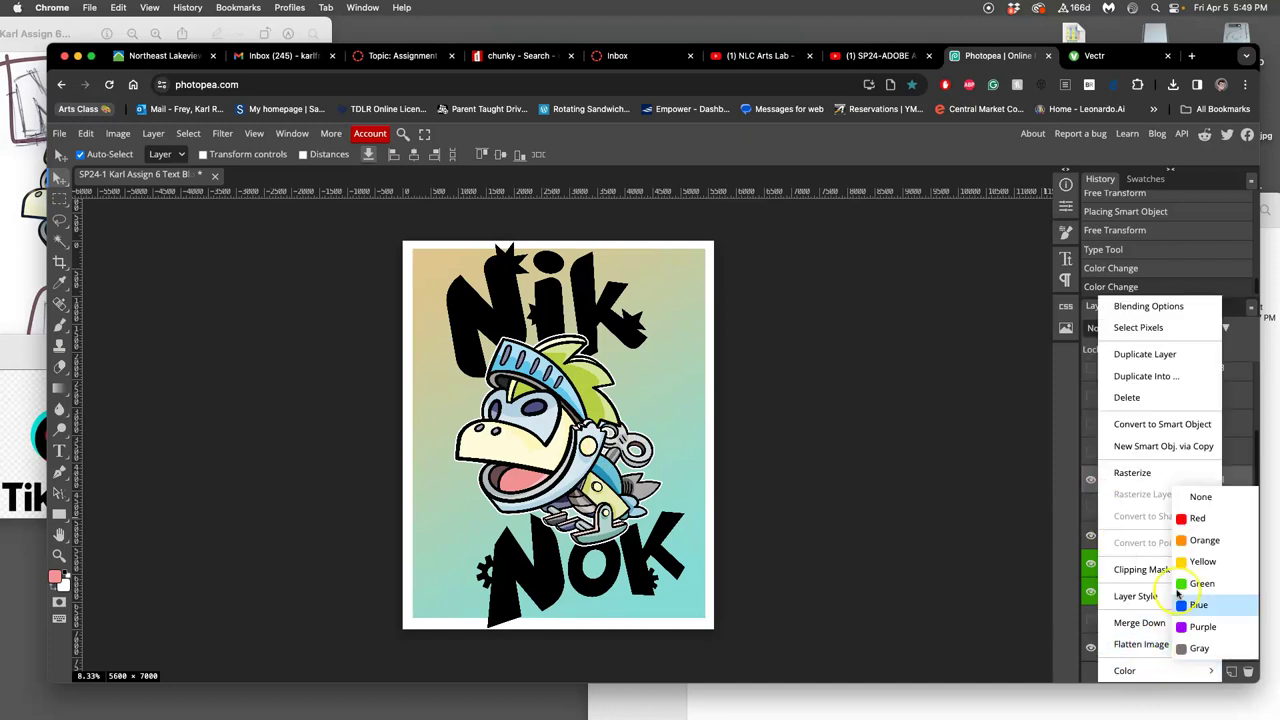
left_click(1185, 582)
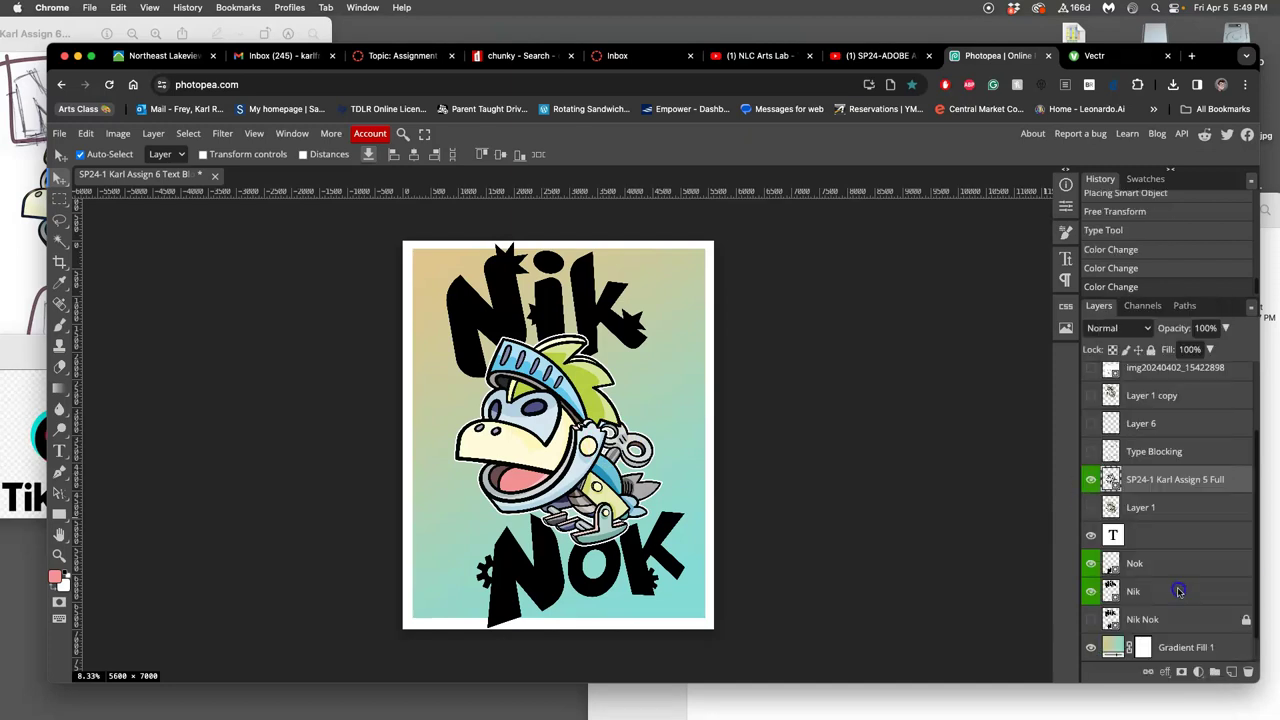
Hide and delete the empty text layer between Layer 1 and the Nok layer
left_click(1092, 537)
left_click(1136, 540)
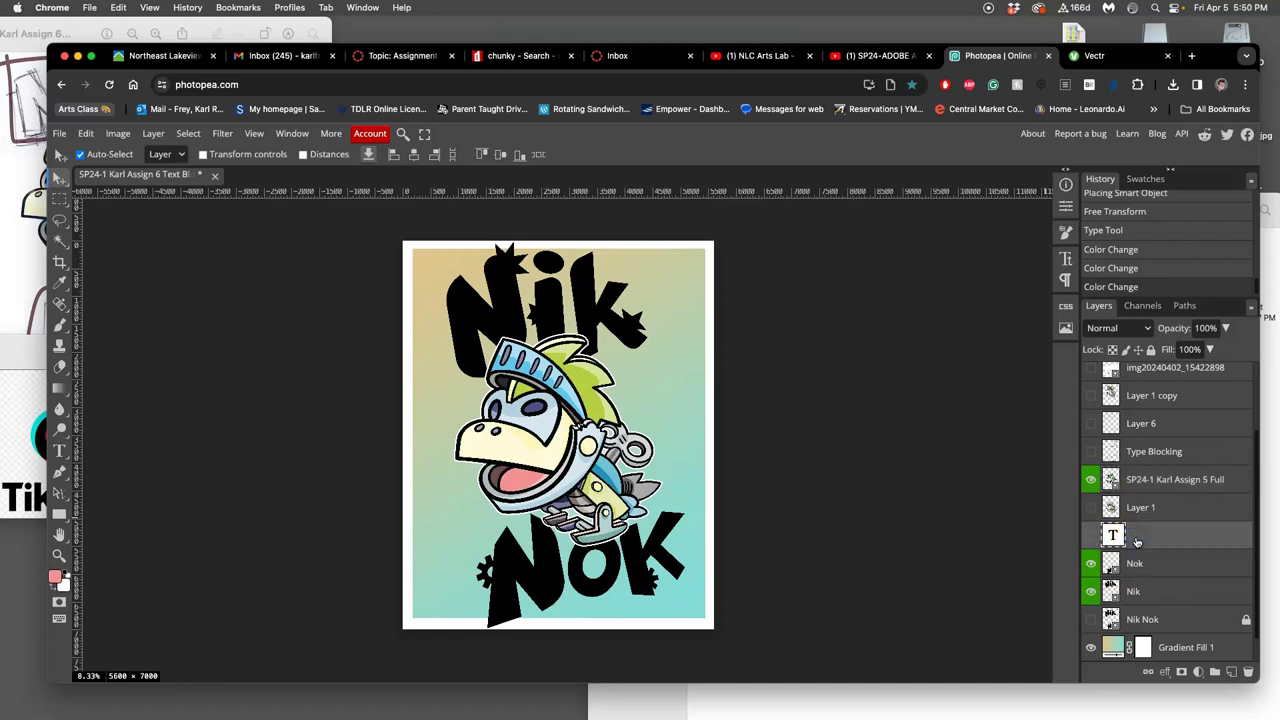
key("Delete")
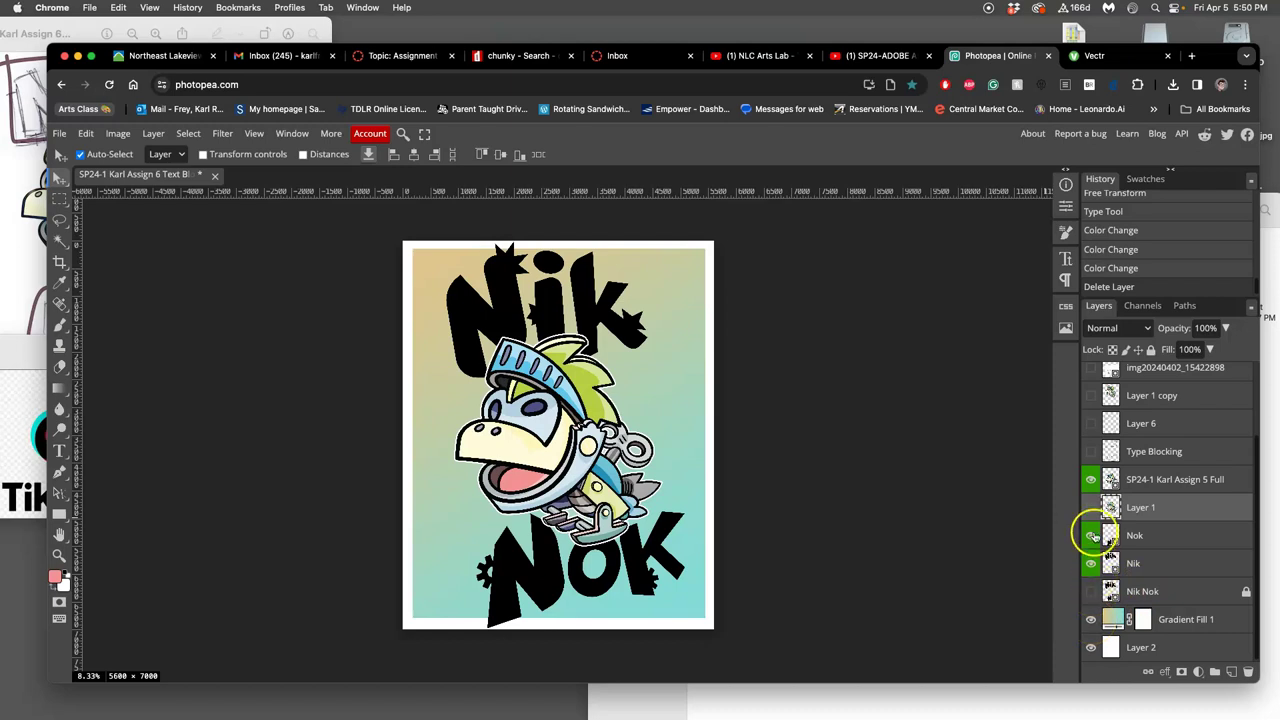
Hide the Assign 5 Full character and Gradient Fill 1 layers, and open the JPG export settings for the black lettering on white
left_click(1090, 479)
left_click(1091, 620)
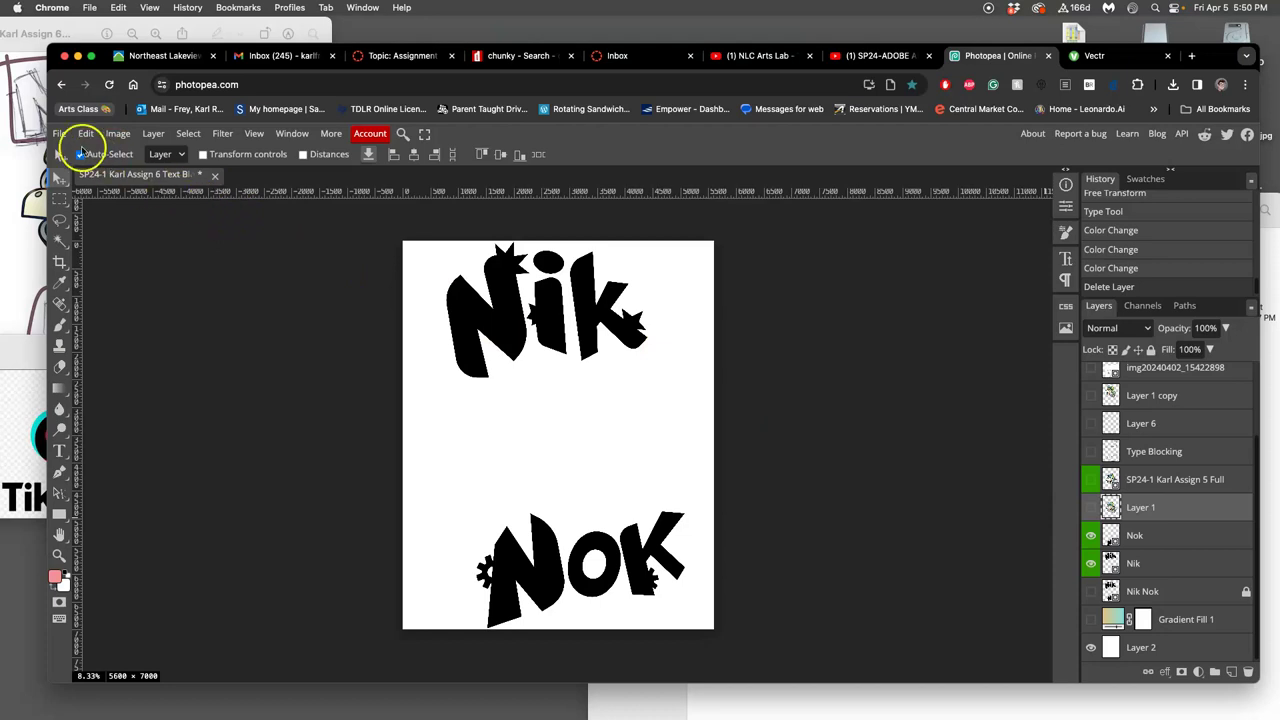
left_click(60, 133)
mouse_move(150, 338)
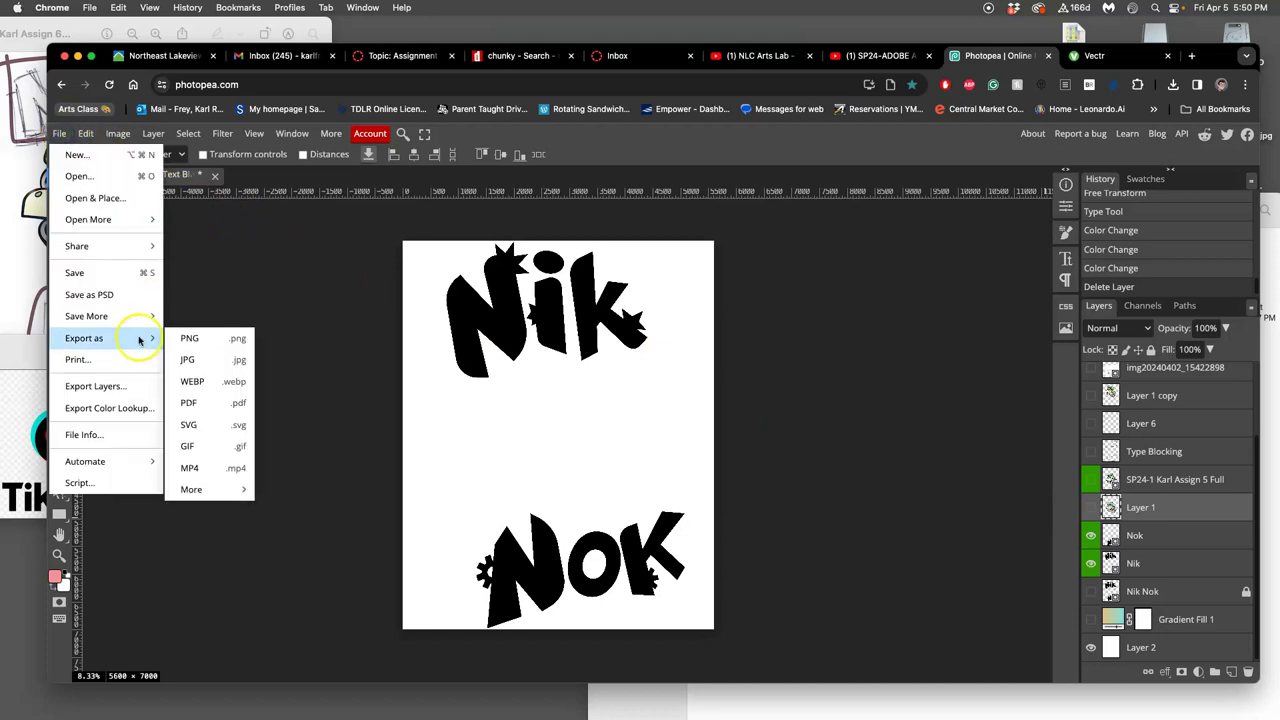
left_click(197, 360)
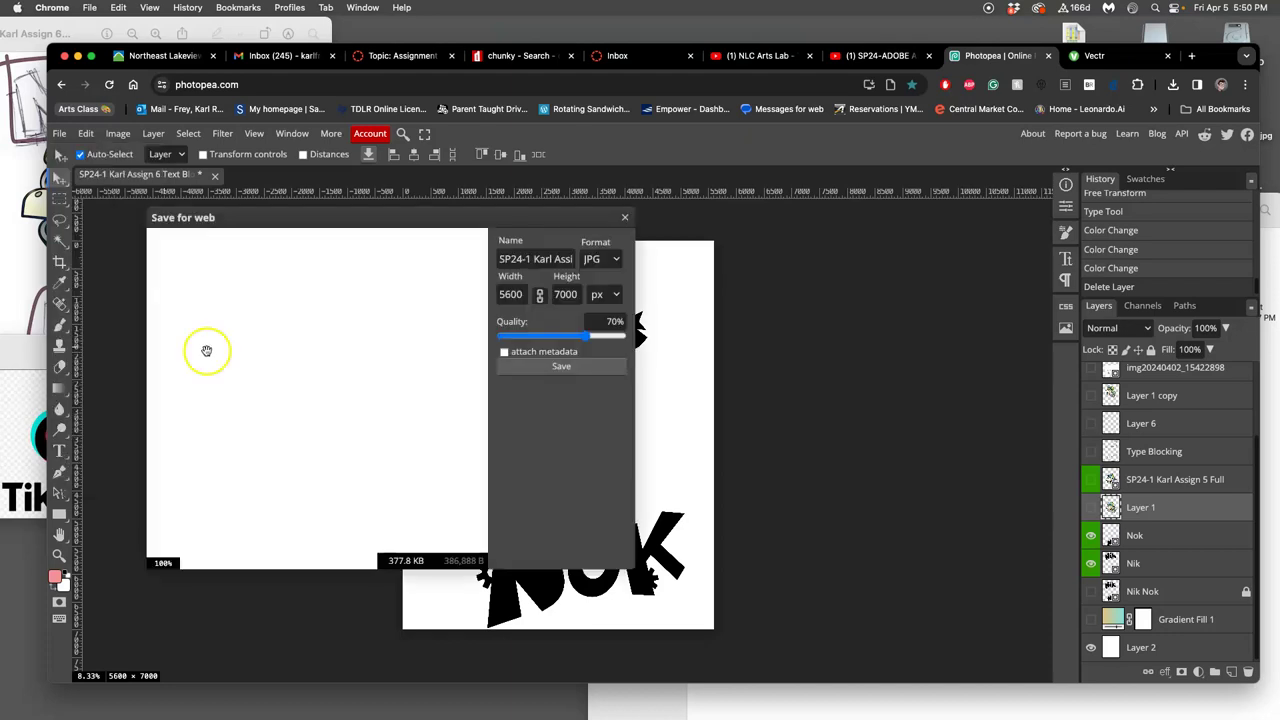
Open the JPG export's file name for editing at its Text Blocking part
left_click(527, 259)
mouse_move(527, 259)
left_mouse_down()
mouse_move(583, 263)
mouse_move(488, 261)
left_mouse_up()
left_click(555, 261)
left_click(532, 259)
left_click(531, 259)
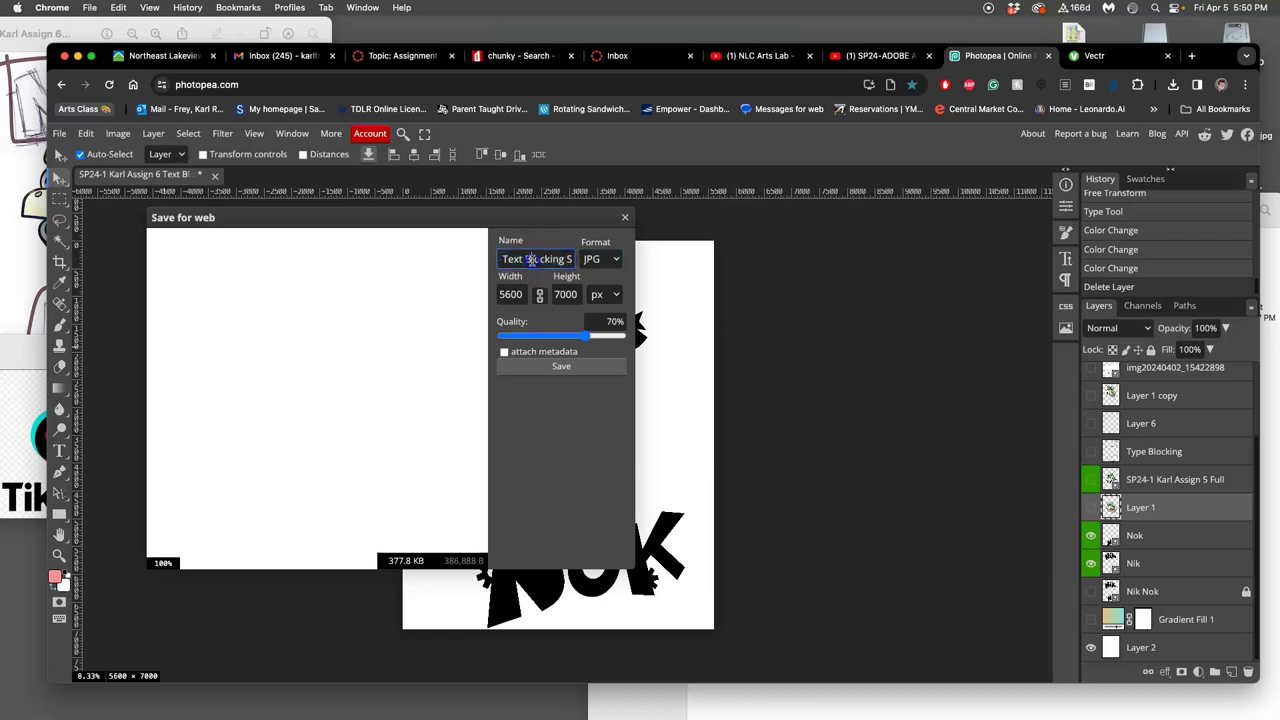